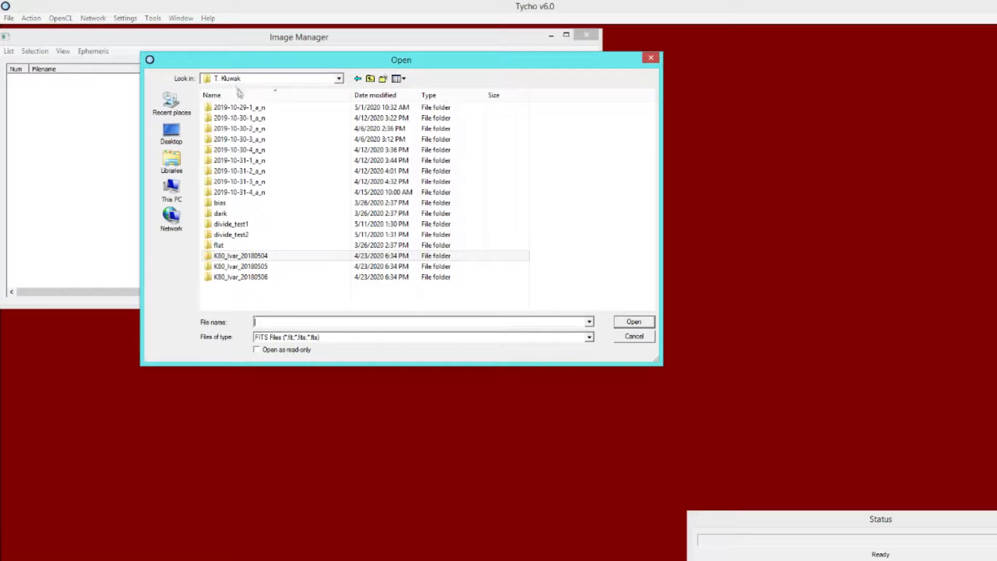
Load all FITS images from the K80_Ivar_20180504 folder into the Image Manager.
{"action": "left_click_drag", "start_coordinate": [273, 291], "coordinate": [224, 257]}
{"action": "double_click", "coordinate": [260, 257]}
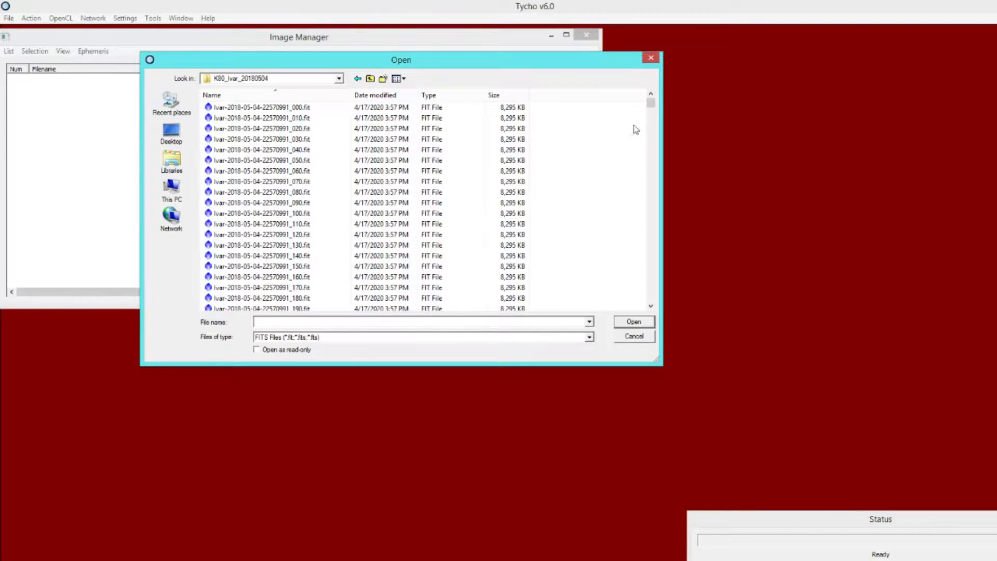
{"action": "left_click", "coordinate": [449, 119]}
{"action": "key", "text": "ctrl+a"}
{"action": "left_click", "coordinate": [635, 323]}
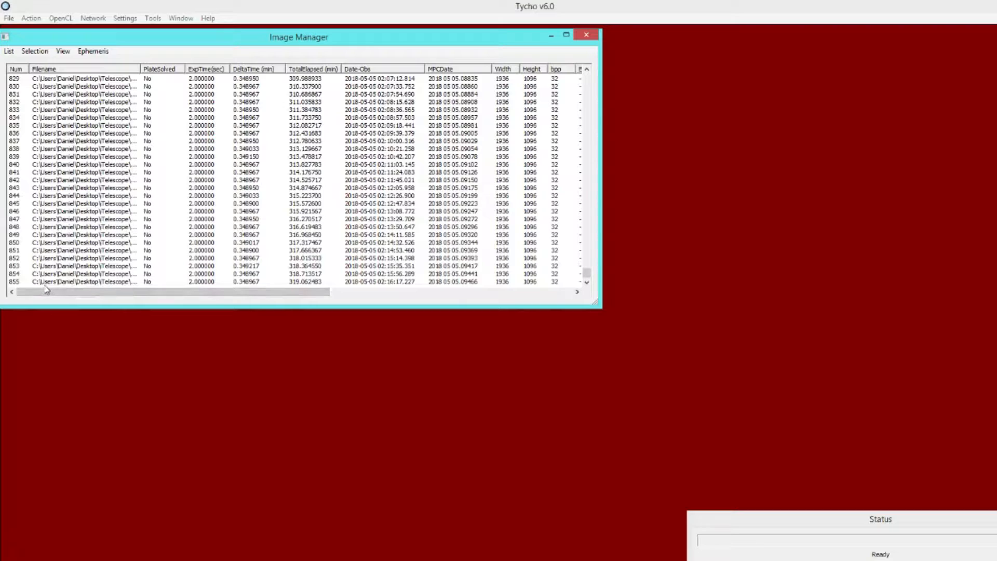
Review the loaded images down to the last entry, select them all and clear the image list.
{"action": "left_click", "coordinate": [206, 283]}
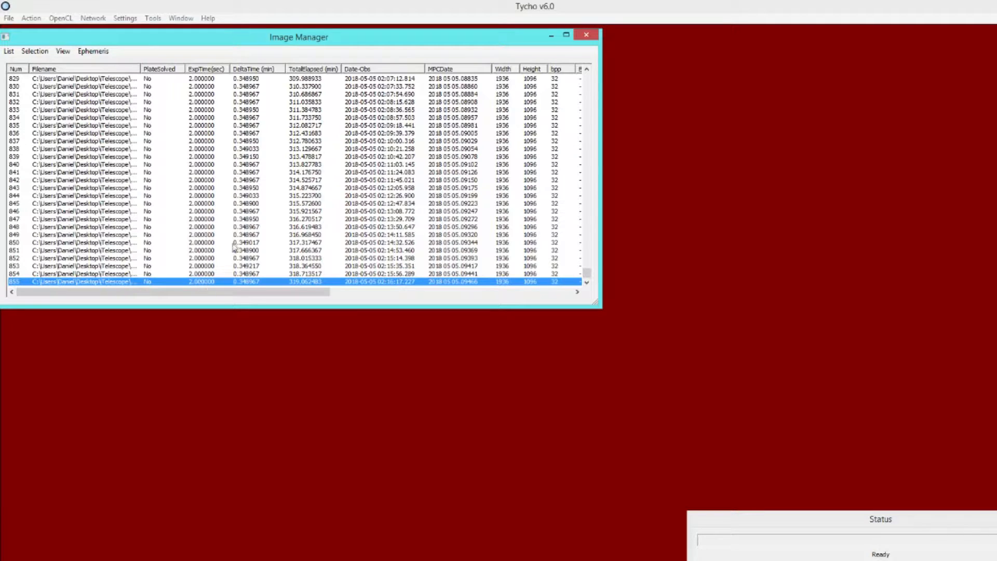
{"action": "mouse_move", "coordinate": [587, 272]}
{"action": "left_mouse_down"}
{"action": "mouse_move", "coordinate": [586, 107]}
{"action": "mouse_move", "coordinate": [566, 70]}
{"action": "mouse_move", "coordinate": [590, 308]}
{"action": "mouse_move", "coordinate": [587, 82]}
{"action": "mouse_move", "coordinate": [587, 284]}
{"action": "left_mouse_up"}
{"action": "left_click", "coordinate": [28, 79]}
{"action": "left_click", "coordinate": [35, 51]}
{"action": "left_click", "coordinate": [39, 63]}
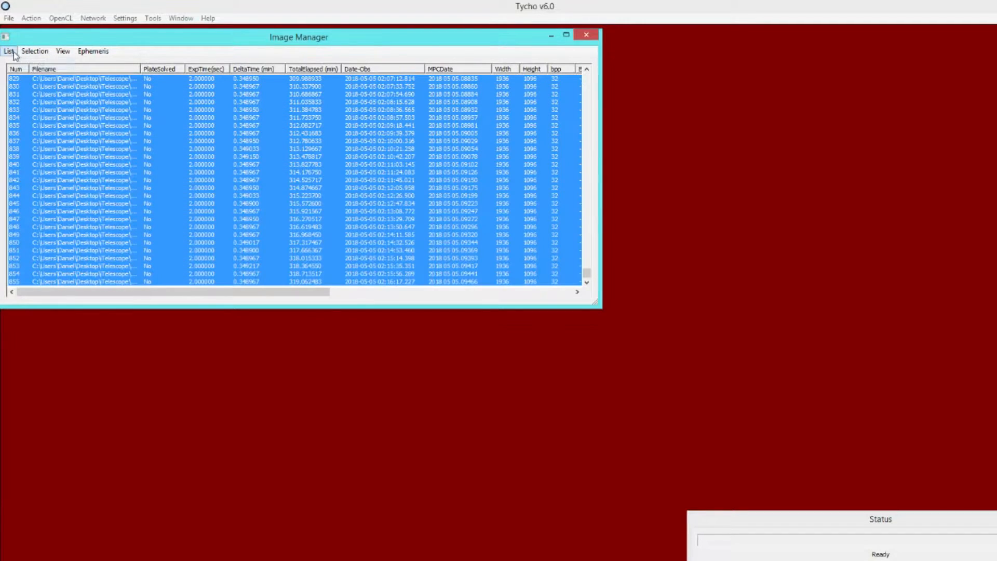
{"action": "left_click", "coordinate": [32, 52]}
{"action": "mouse_move", "coordinate": [9, 51]}
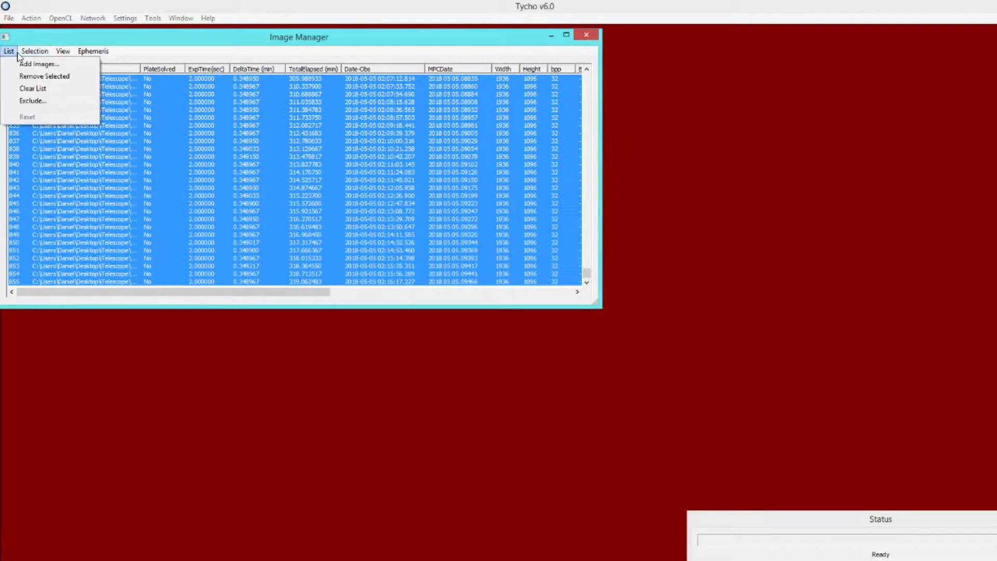
{"action": "left_click", "coordinate": [33, 88]}
{"action": "left_click", "coordinate": [9, 51]}
{"action": "left_click", "coordinate": [17, 63]}
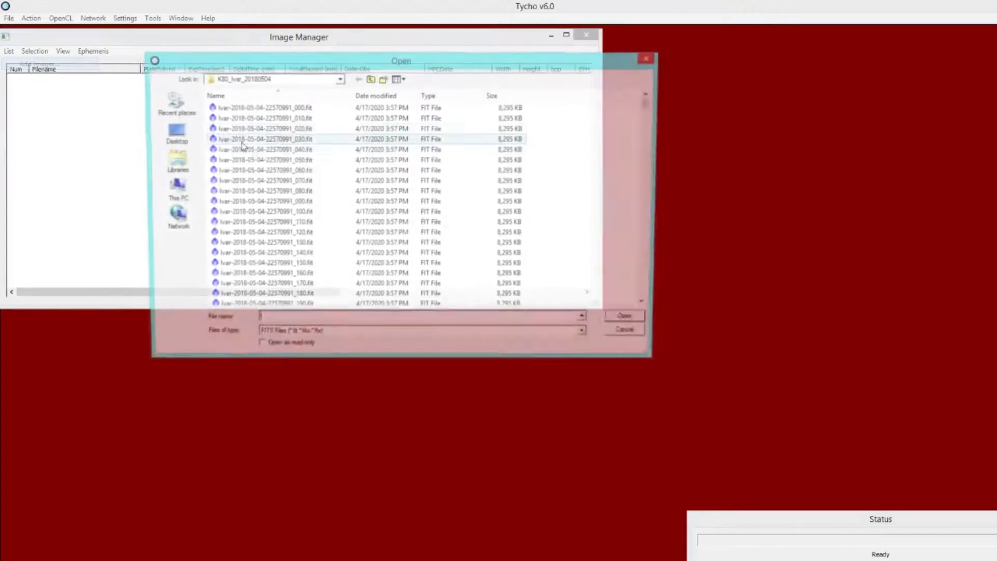
{"action": "left_click_drag", "start_coordinate": [535, 260], "coordinate": [535, 104]}
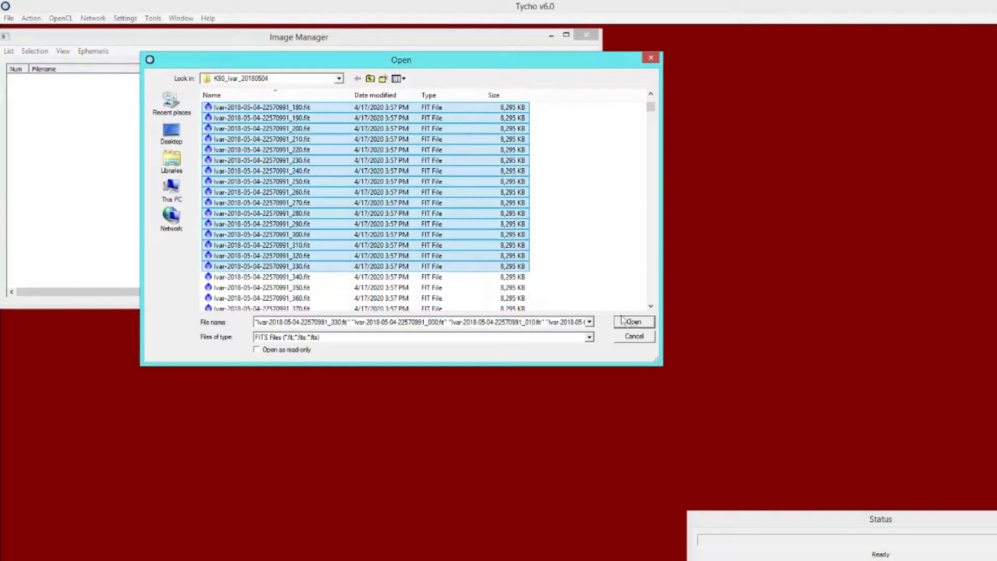
{"action": "key", "text": "Return"}
Open the loaded images in the Image Viewer and move the Image Manager window clear of it.
{"action": "left_click", "coordinate": [32, 18]}
{"action": "left_click", "coordinate": [40, 33]}
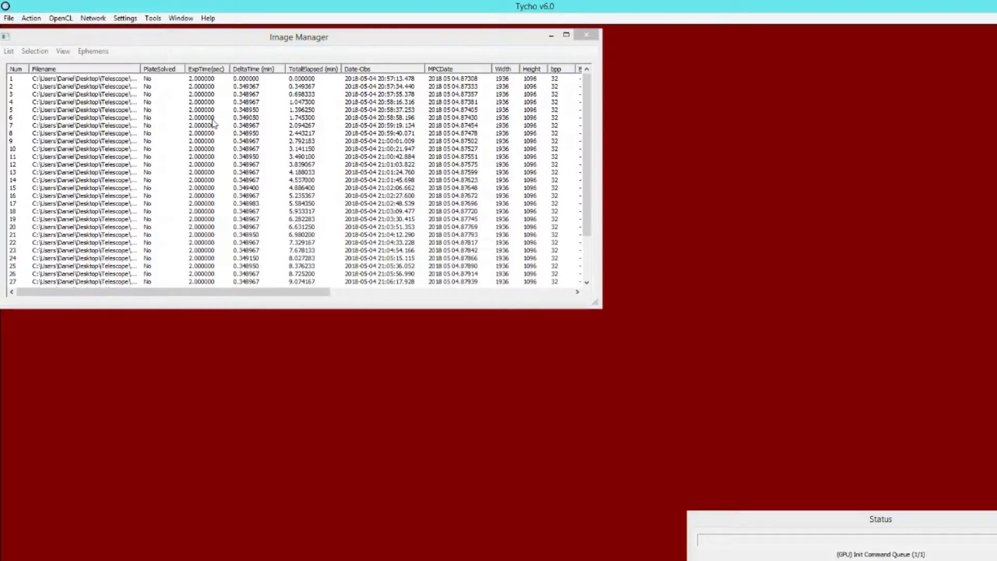
{"action": "left_click_drag", "start_coordinate": [446, 42], "coordinate": [806, 125]}
{"action": "left_click_drag", "start_coordinate": [665, 126], "coordinate": [779, 128]}
Step forward and back through the loaded images to examine how the stars shift between frames.
{"action": "left_click", "coordinate": [528, 163]}
{"action": "key", "text": "Down"}
{"action": "key", "text": "Down"}
{"action": "key", "text": "Down"}
{"action": "key", "text": "Down"}
{"action": "key", "text": "Down"}
{"action": "key", "text": "Down"}
{"action": "key", "text": "Down"}
{"action": "key", "text": "Down"}
{"action": "key", "text": "Down"}
{"action": "key", "text": "Down"}
{"action": "key", "text": "Down"}
{"action": "key", "text": "Down"}
{"action": "key", "text": "Down"}
{"action": "key", "text": "Down"}
{"action": "key", "text": "Down"}
{"action": "key", "text": "Down"}
{"action": "key", "text": "Down"}
{"action": "key", "text": "Down"}
{"action": "key", "text": "Down"}
{"action": "key", "text": "Down"}
{"action": "key", "text": "Down"}
{"action": "key", "text": "Down"}
{"action": "key", "text": "Down"}
{"action": "key", "text": "Down"}
{"action": "key", "text": "Down"}
{"action": "key", "text": "Down"}
{"action": "key", "text": "Down"}
{"action": "key", "text": "Down"}
{"action": "key", "text": "Down"}
{"action": "key", "text": "Down"}
{"action": "key", "text": "Down"}
{"action": "key", "text": "Down"}
{"action": "key", "text": "Down"}
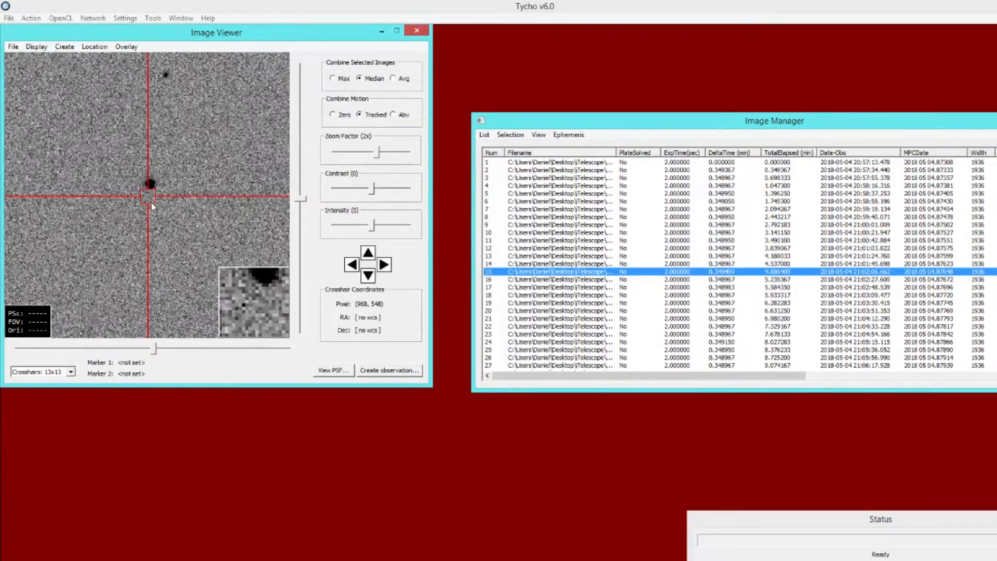
{"action": "key", "text": "Up"}
{"action": "key", "text": "Up"}
{"action": "key", "text": "Up"}
{"action": "key", "text": "Up"}
{"action": "key", "text": "Up"}
{"action": "key", "text": "Up"}
{"action": "key", "text": "Up"}
{"action": "key", "text": "Up"}
{"action": "key", "text": "Up"}
{"action": "key", "text": "Up"}
{"action": "key", "text": "Up"}
{"action": "key", "text": "Up"}
{"action": "key", "text": "Up"}
{"action": "key", "text": "Up"}
{"action": "key", "text": "Up"}
{"action": "key", "text": "Up"}
{"action": "key", "text": "Up"}
{"action": "key", "text": "Up"}
{"action": "key", "text": "Up"}
{"action": "key", "text": "Up"}
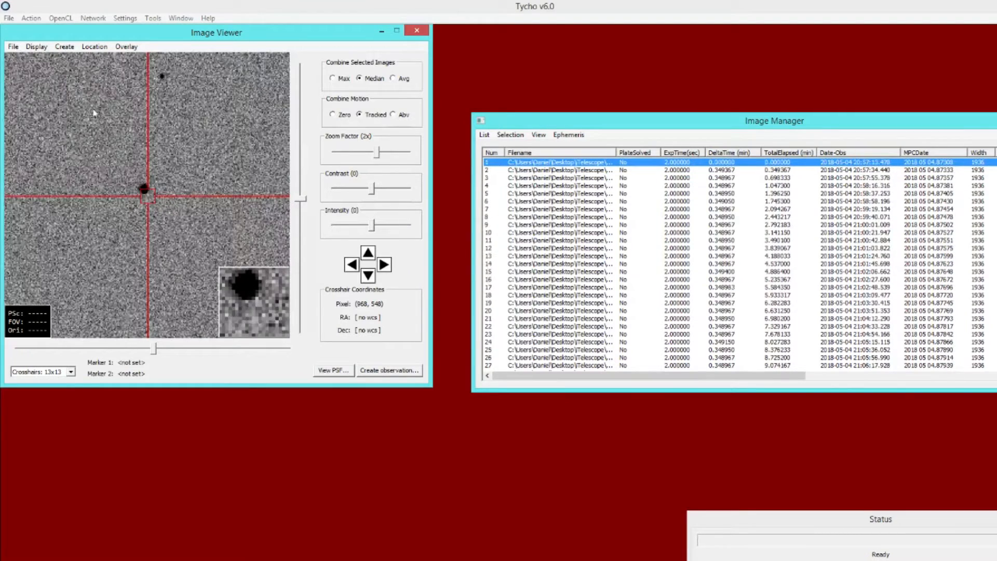
{"action": "left_click_drag", "start_coordinate": [66, 32], "coordinate": [91, 48]}
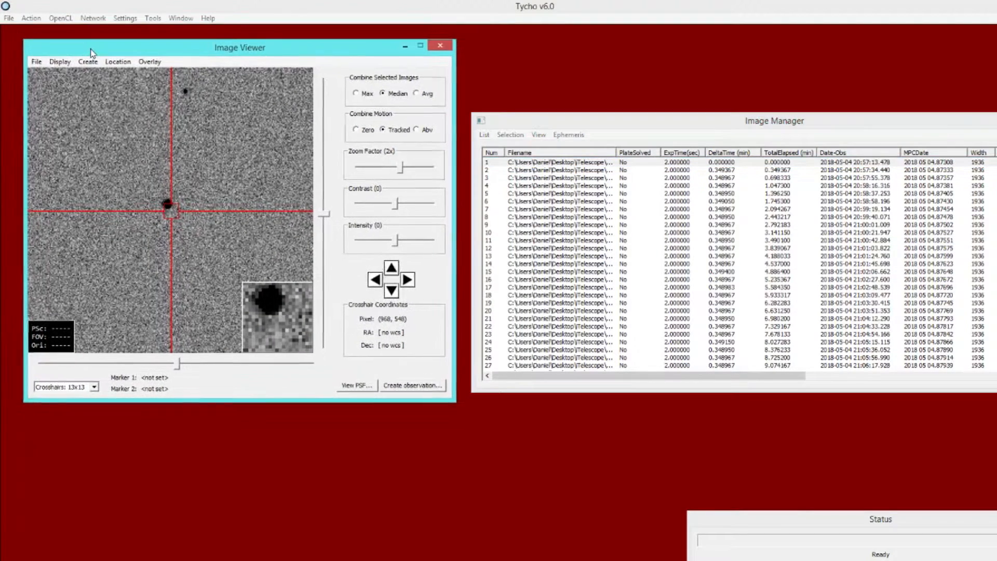
Open Batch Mode and add the input directories K80_Ivar_20180504, K80_Ivar_20180505 and K80_Ivar_20180506.
{"action": "left_click", "coordinate": [31, 18]}
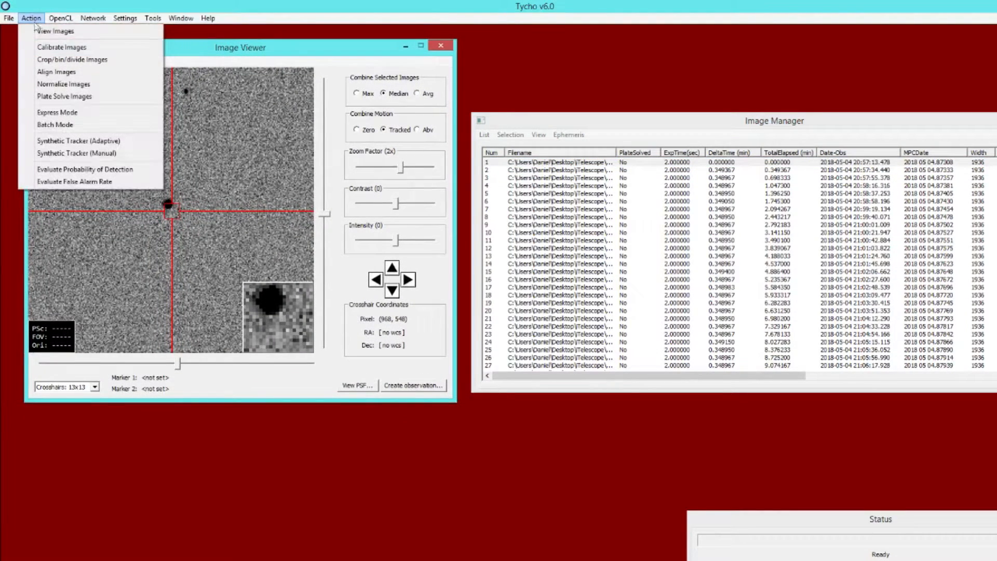
{"action": "left_click", "coordinate": [101, 129]}
{"action": "left_click", "coordinate": [42, 231]}
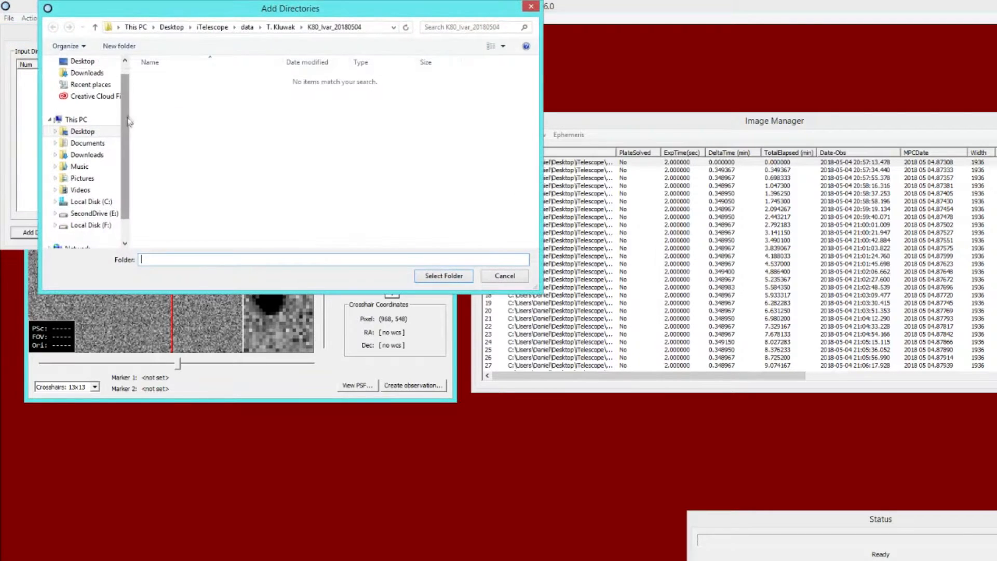
{"action": "left_click", "coordinate": [95, 27]}
{"action": "left_click", "coordinate": [239, 246]}
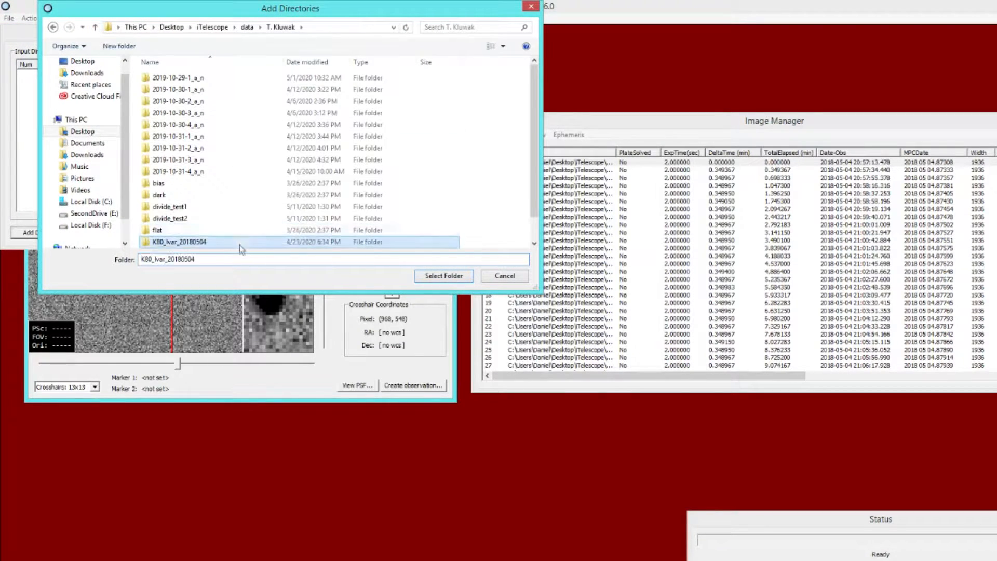
{"action": "scroll", "coordinate": [239, 248], "scroll_direction": "down", "scroll_amount": 1}
{"action": "left_click", "coordinate": [208, 242], "text": "shift"}
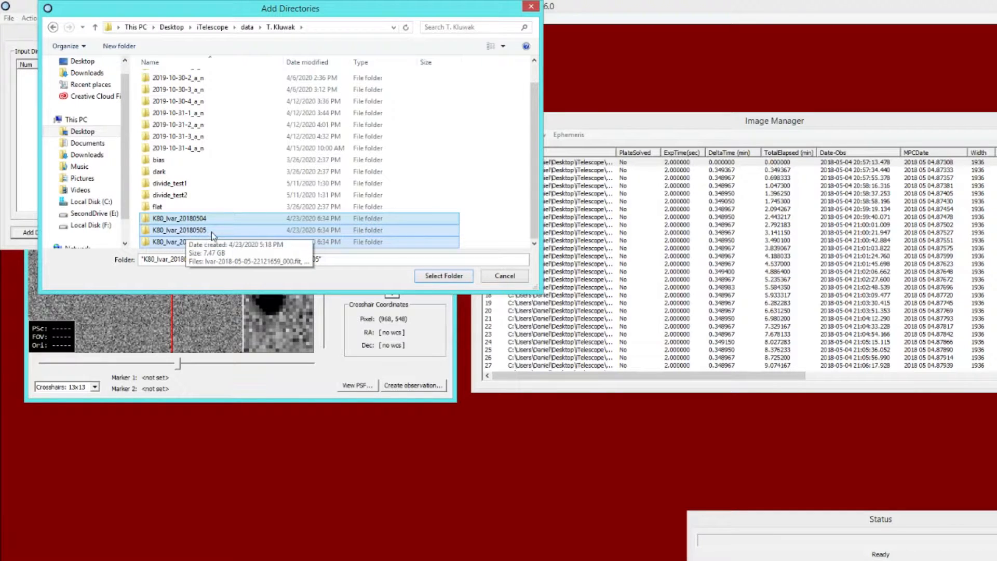
{"action": "left_click", "coordinate": [429, 278]}
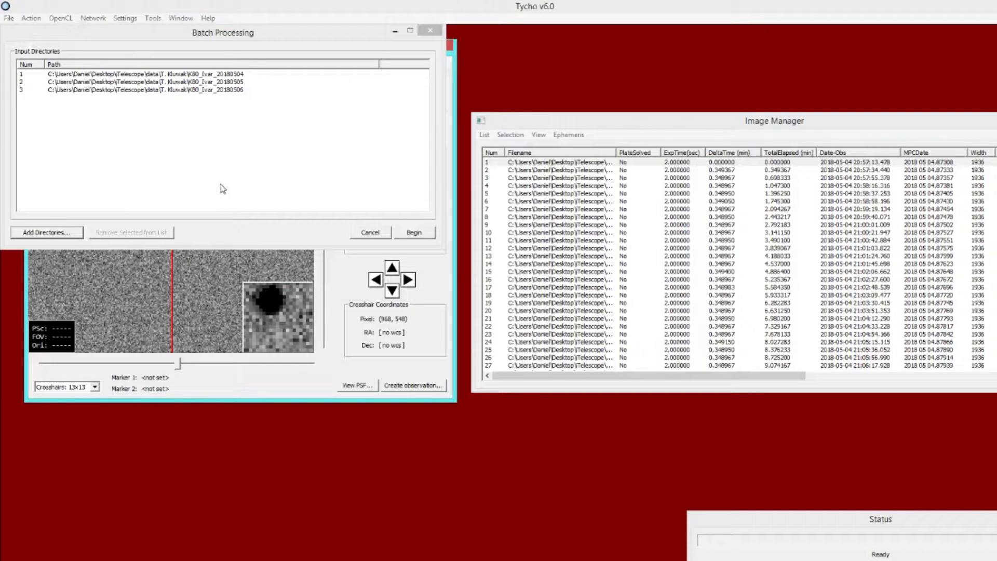
Review the Auto Run settings, including the Express Mode options and the alignment software choice.
{"action": "left_click", "coordinate": [125, 17]}
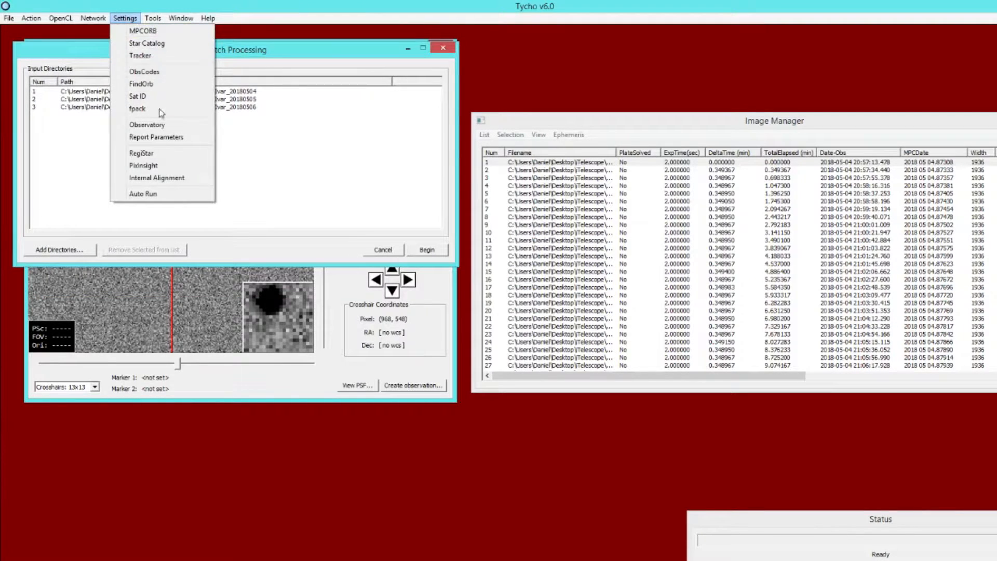
{"action": "left_click", "coordinate": [159, 197]}
{"action": "left_click_drag", "start_coordinate": [149, 14], "coordinate": [562, 133]}
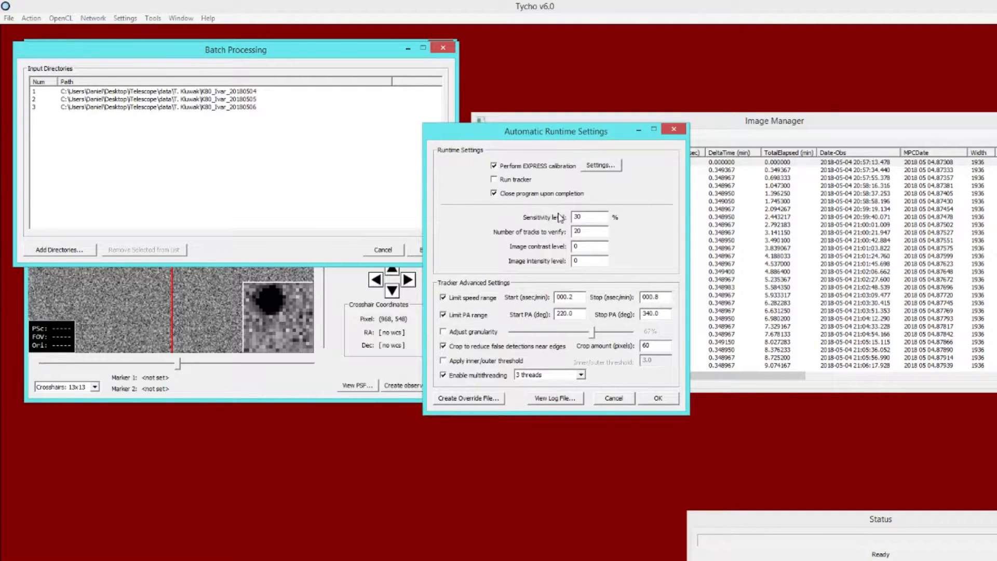
{"action": "left_click", "coordinate": [605, 165]}
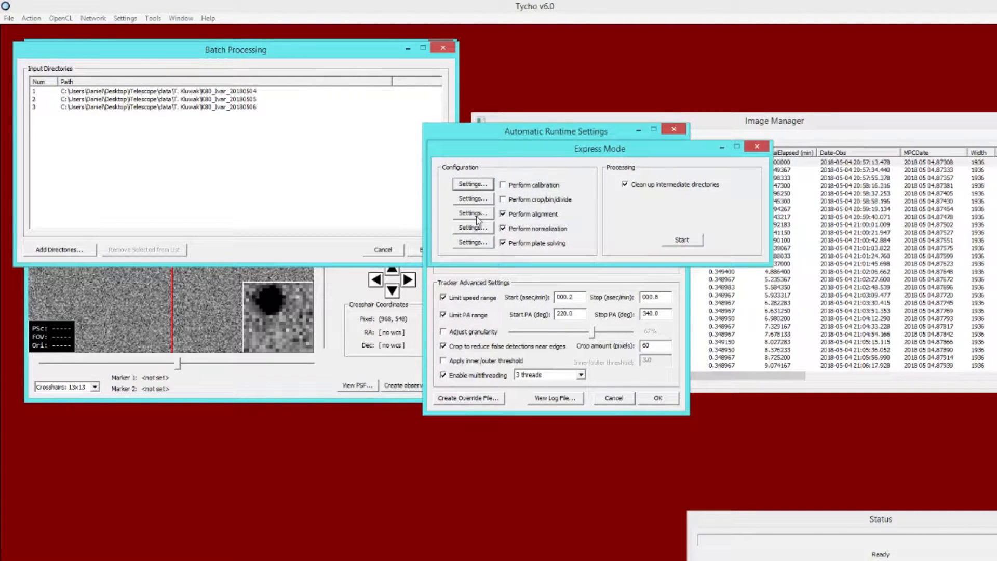
{"action": "left_click", "coordinate": [478, 219]}
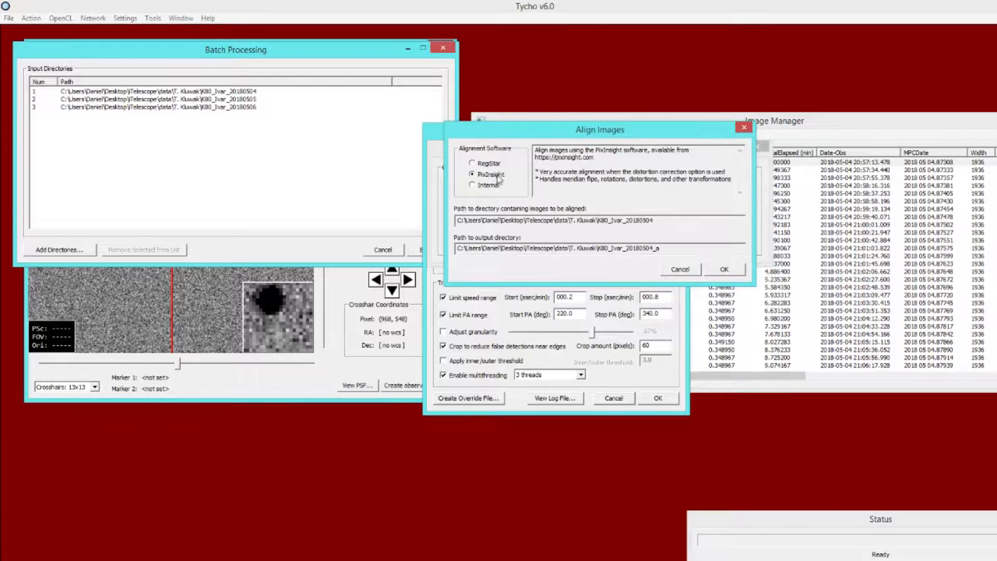
{"action": "left_click", "coordinate": [679, 269]}
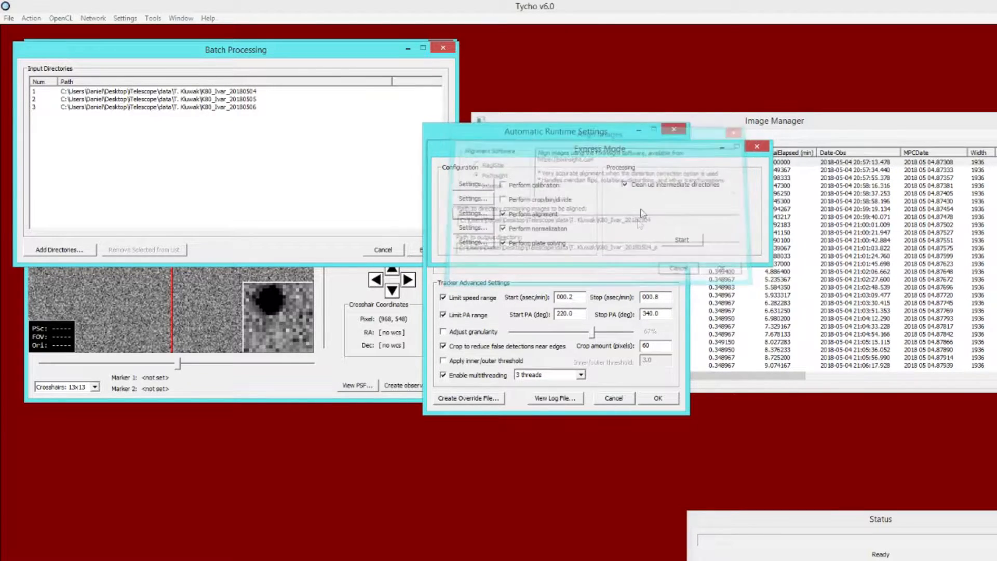
{"action": "left_click_drag", "start_coordinate": [623, 149], "coordinate": [549, 211]}
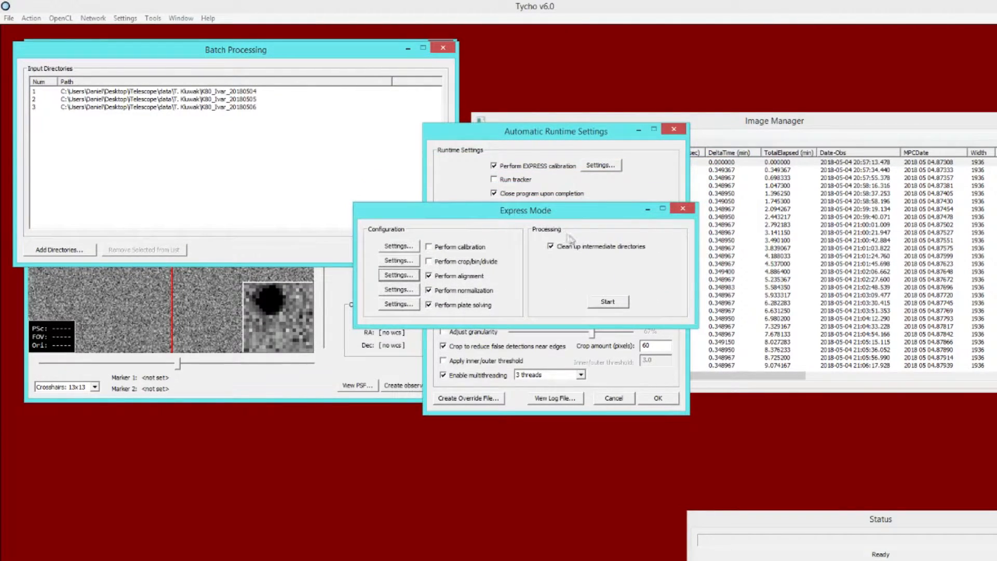
{"action": "left_click", "coordinate": [682, 211]}
Accept the automatic runtime settings and begin batch processing of the three input directories.
{"action": "left_click", "coordinate": [658, 398]}
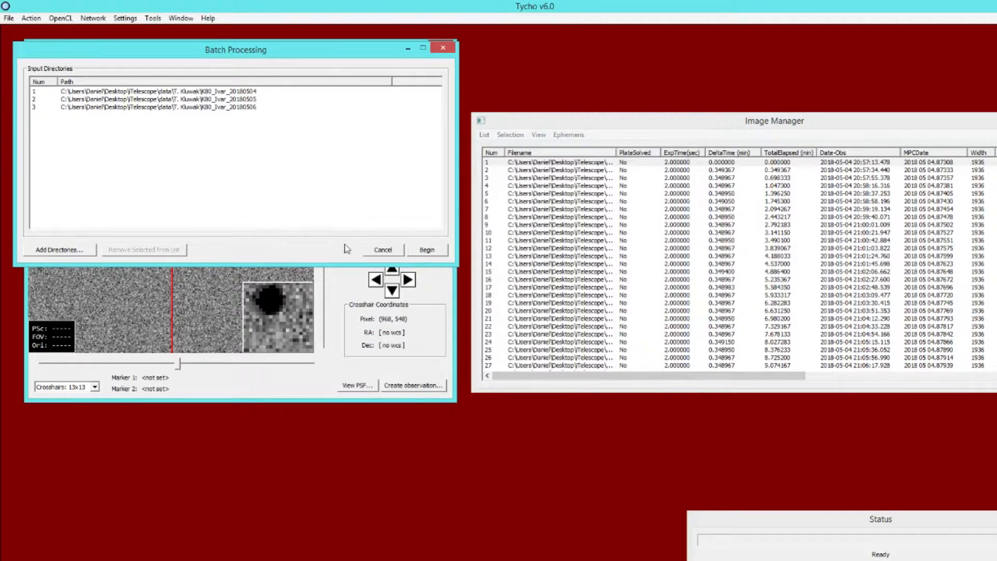
{"action": "left_click", "coordinate": [427, 251]}
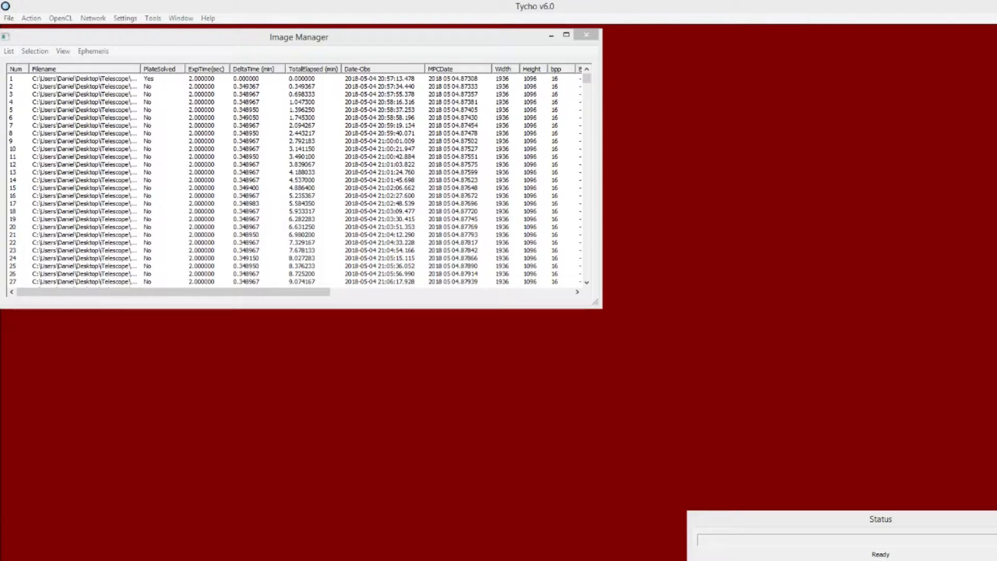
Download the observations of the object "ivar" from the confirmed-object observation database.
{"action": "left_click", "coordinate": [148, 42]}
{"action": "left_click", "coordinate": [153, 19]}
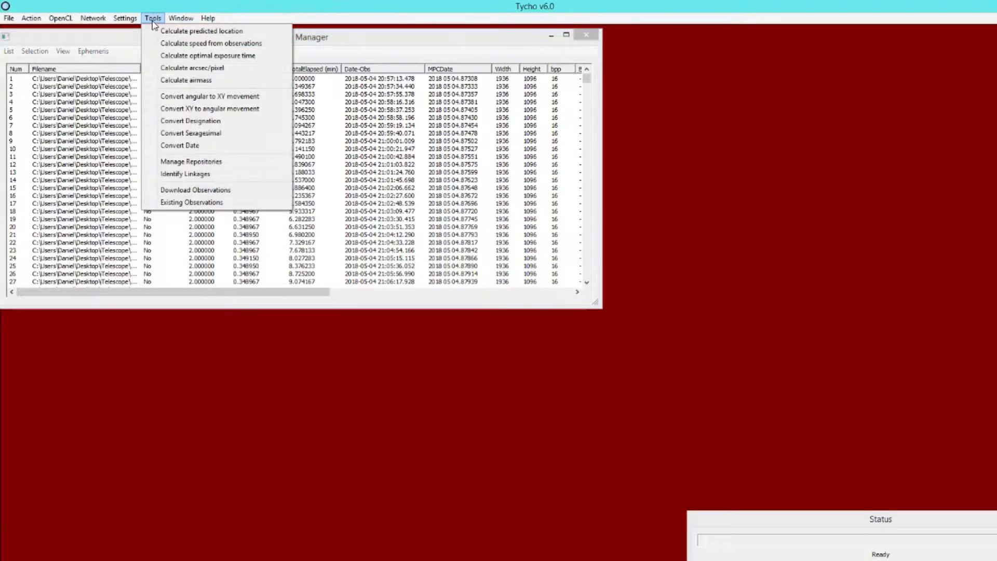
{"action": "left_click", "coordinate": [192, 190]}
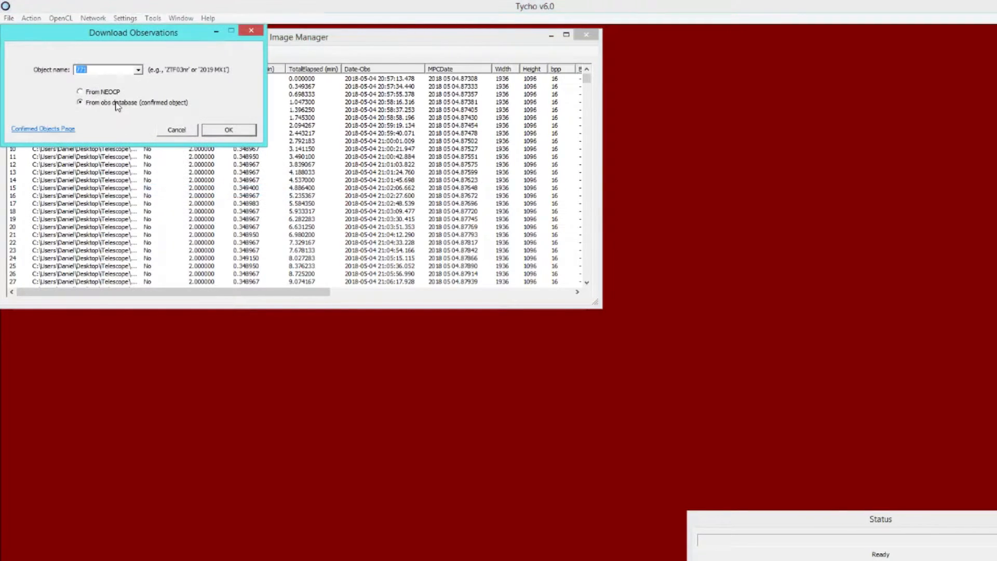
{"action": "type", "text": "1627"}
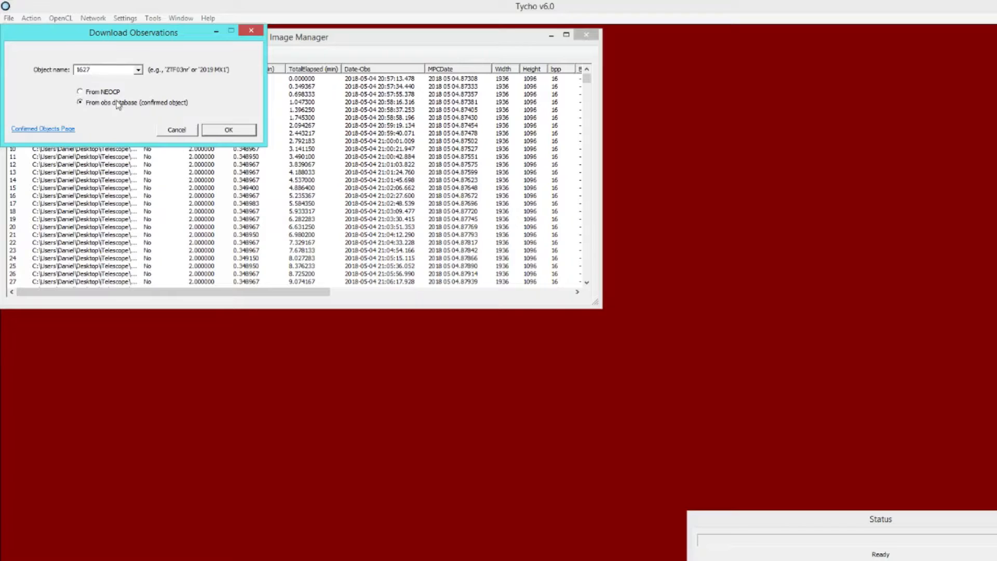
{"action": "left_click_drag", "start_coordinate": [100, 69], "coordinate": [40, 69]}
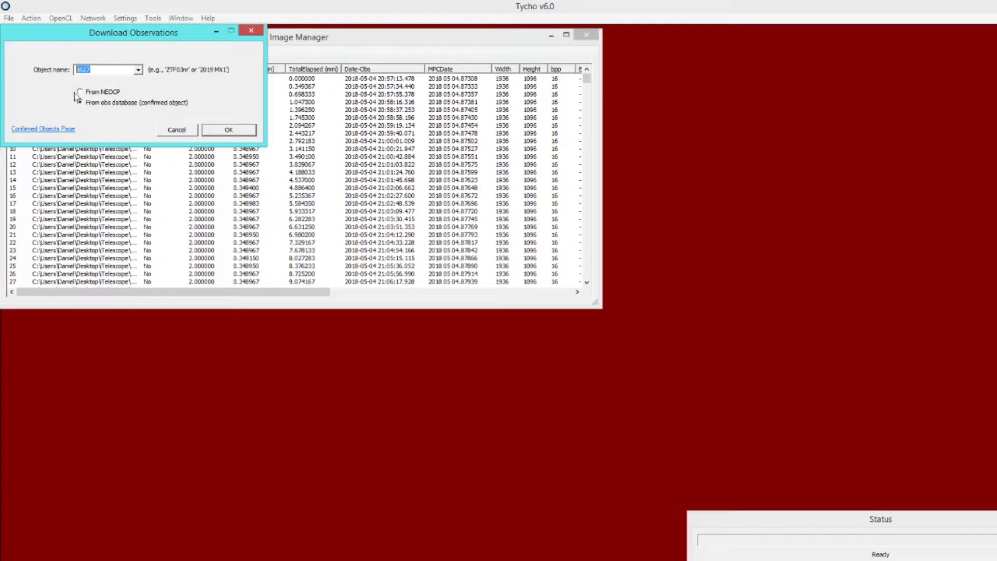
{"action": "type", "text": "iva"}
{"action": "left_click", "coordinate": [225, 131]}
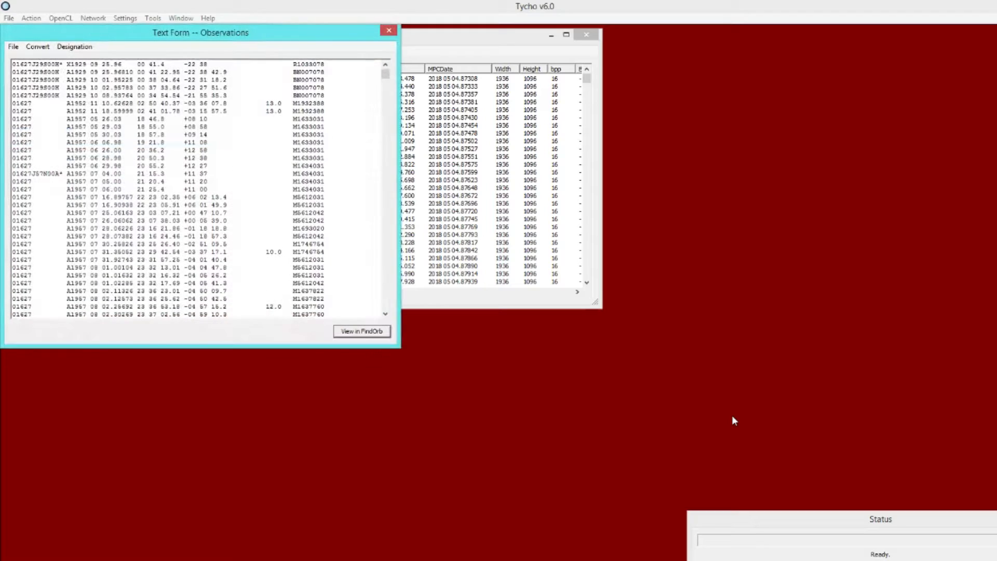
Delete the observations from the start of the list through 2014 12 07.39231.
{"action": "left_click_drag", "start_coordinate": [293, 37], "coordinate": [386, 83]}
{"action": "left_click_drag", "start_coordinate": [477, 121], "coordinate": [475, 256]}
{"action": "left_click", "coordinate": [439, 242], "text": "shift"}
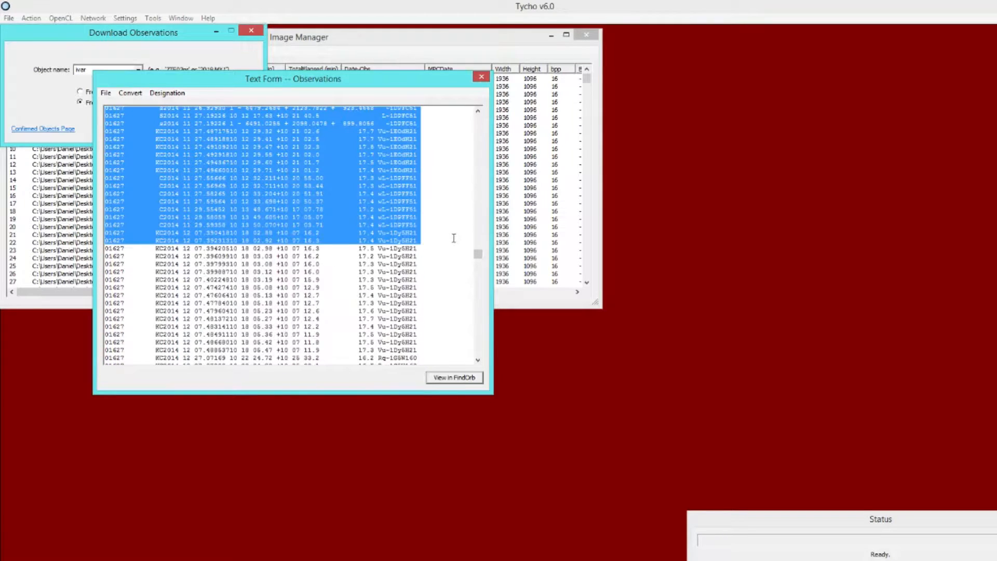
{"action": "key", "text": "Delete"}
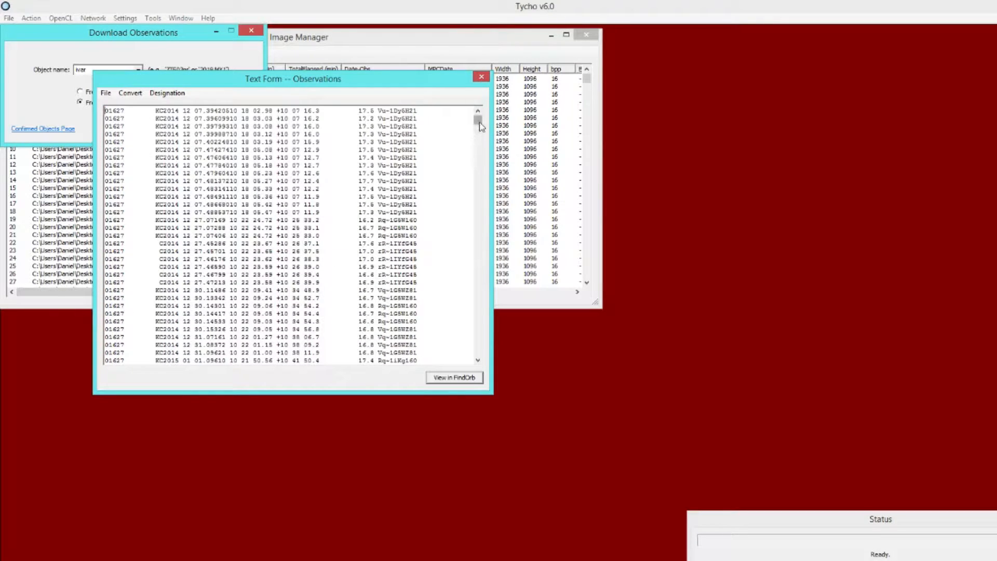
Fit the orbit in Find_Orb from the remaining observations, check the residuals and bring the Image Manager back to the front.
{"action": "left_click_drag", "start_coordinate": [476, 118], "coordinate": [477, 112]}
{"action": "left_click", "coordinate": [469, 377]}
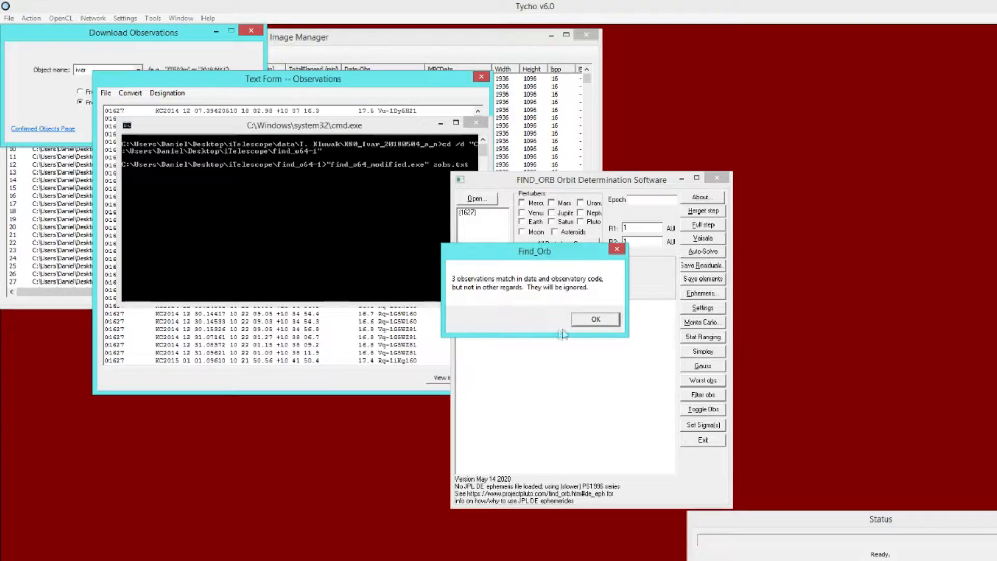
{"action": "left_click", "coordinate": [596, 318]}
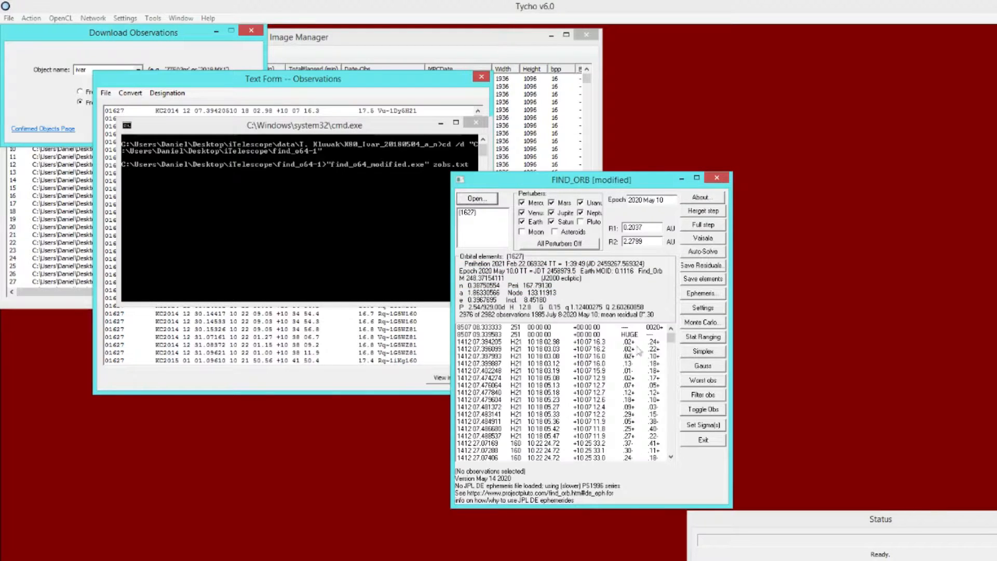
{"action": "left_click_drag", "start_coordinate": [671, 335], "coordinate": [671, 447]}
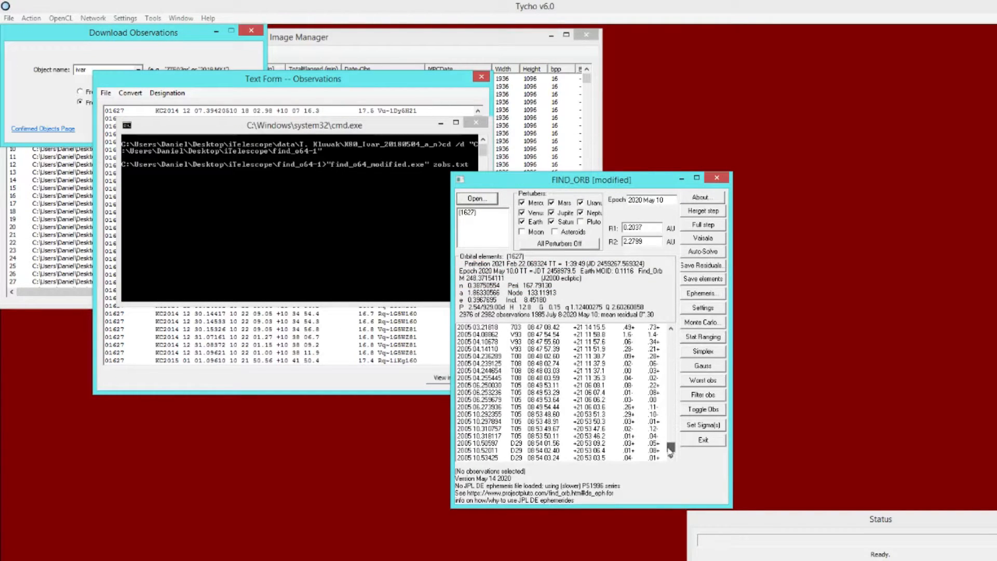
{"action": "left_click", "coordinate": [294, 45]}
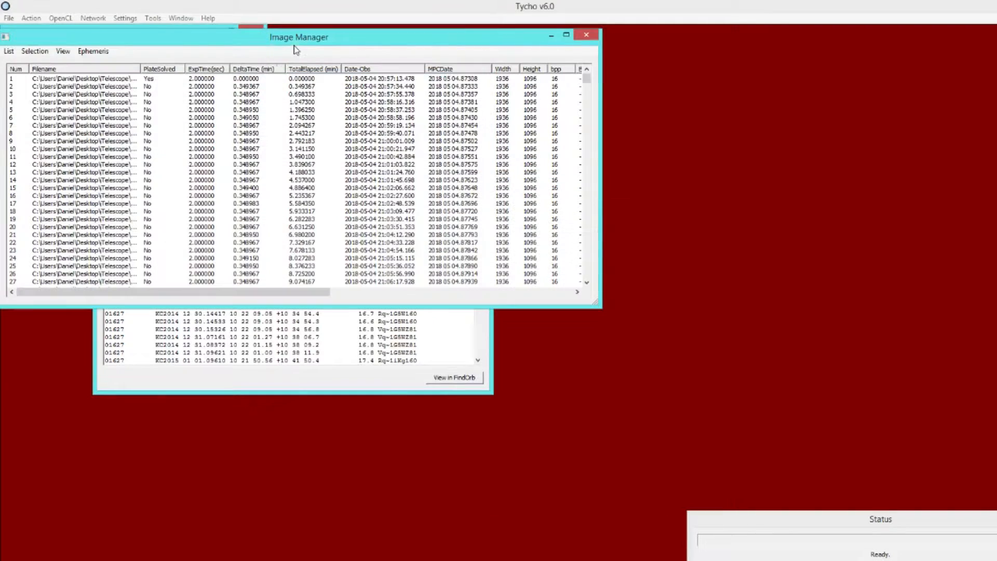
Make the observatory with code K80 the active one in the observatory configuration.
{"action": "left_click", "coordinate": [126, 20]}
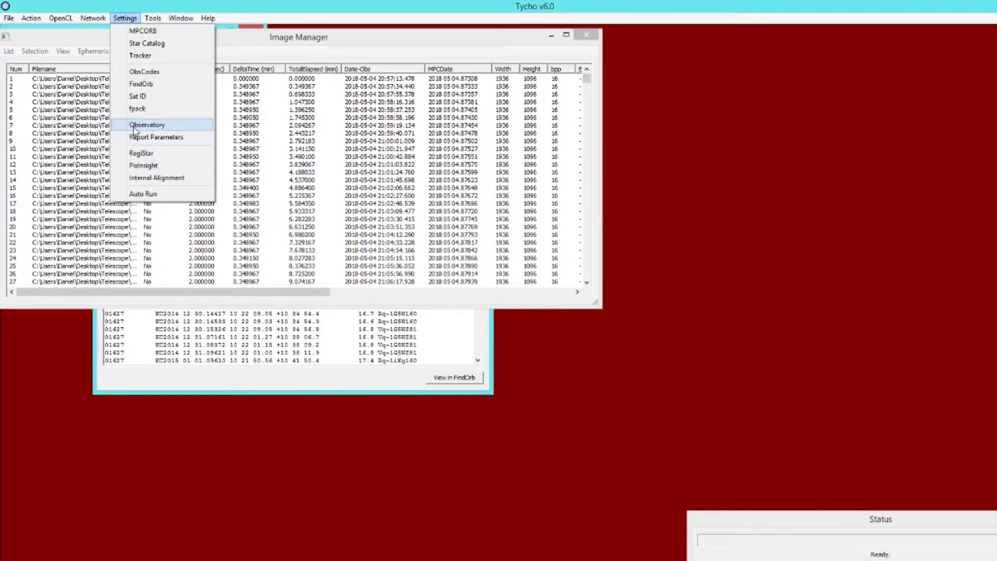
{"action": "left_click", "coordinate": [167, 126]}
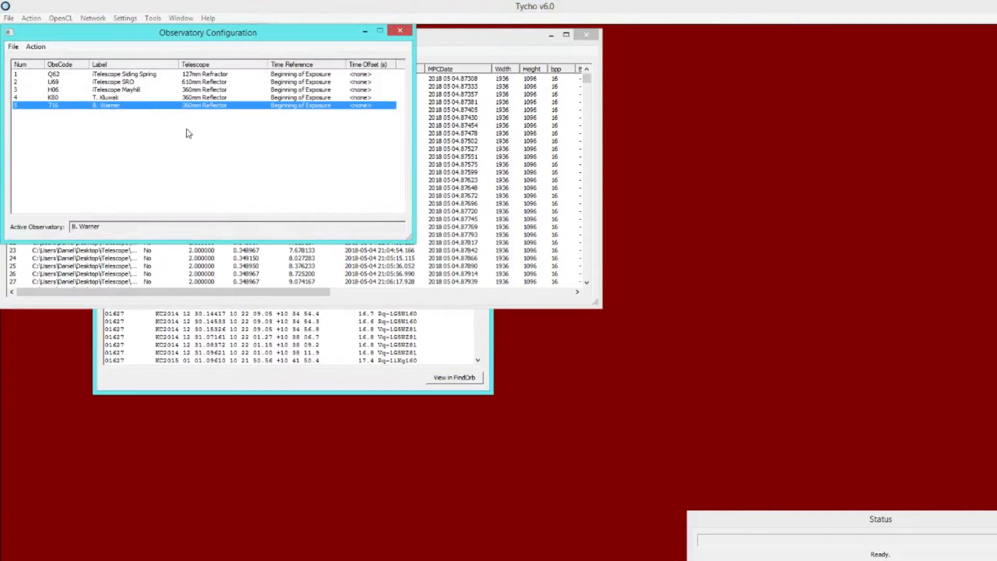
{"action": "left_click", "coordinate": [119, 99]}
{"action": "right_click", "coordinate": [129, 99]}
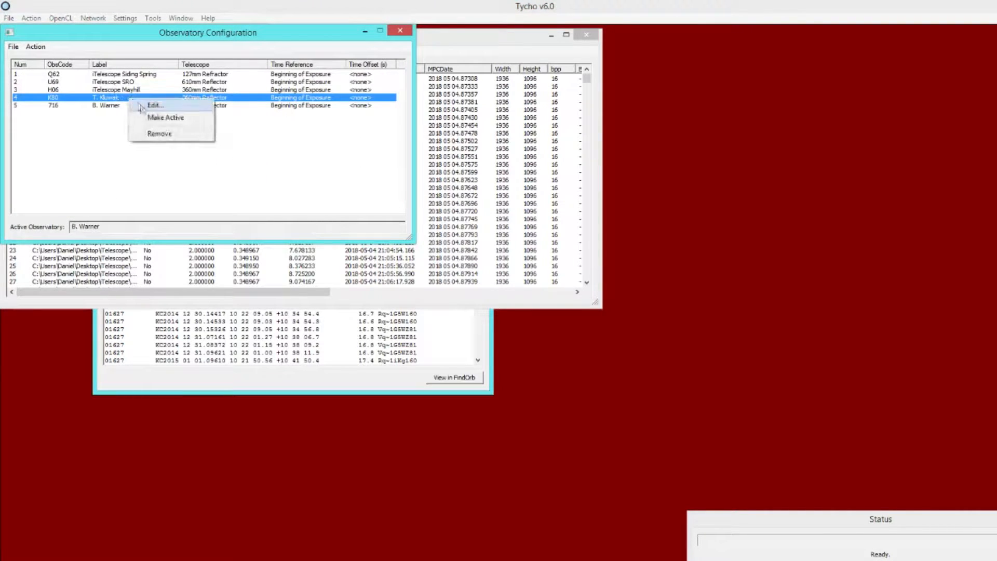
{"action": "left_click", "coordinate": [165, 117]}
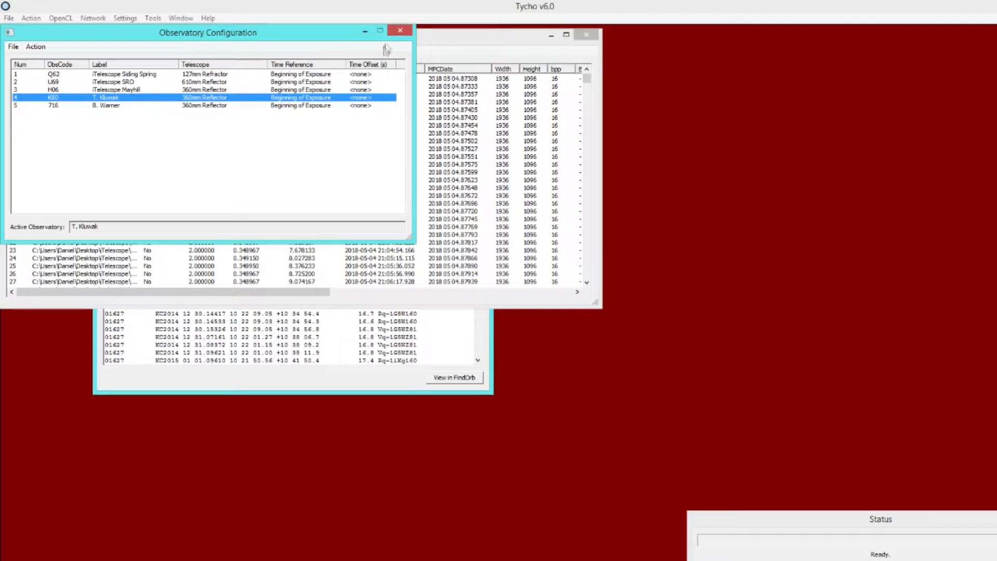
{"action": "left_click", "coordinate": [399, 31]}
Attach the ephemeris from the Find_Orb instance for object (1627) to the dataset and check the ephemeris columns through the last image.
{"action": "left_click", "coordinate": [106, 52]}
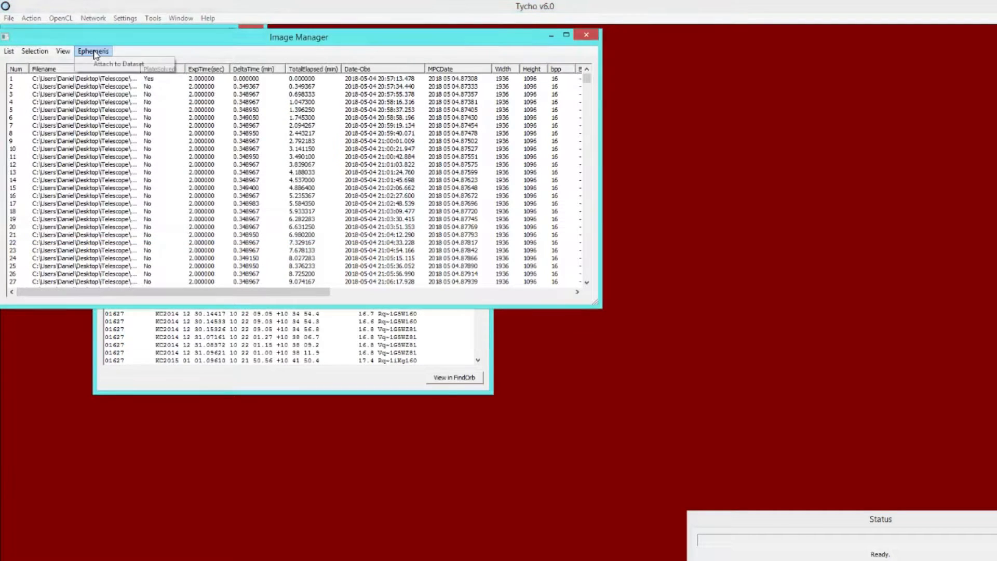
{"action": "left_click", "coordinate": [124, 64]}
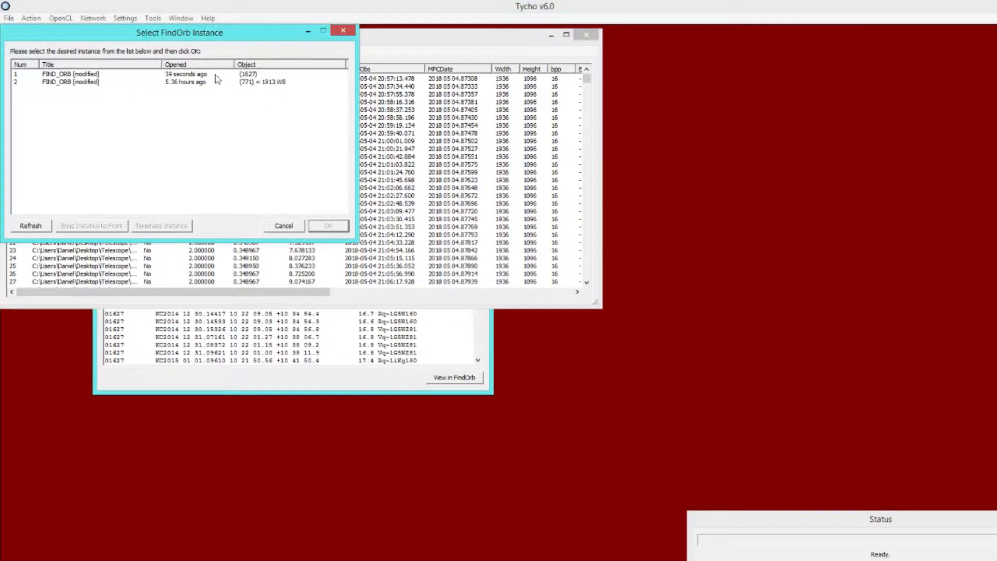
{"action": "left_click", "coordinate": [241, 76]}
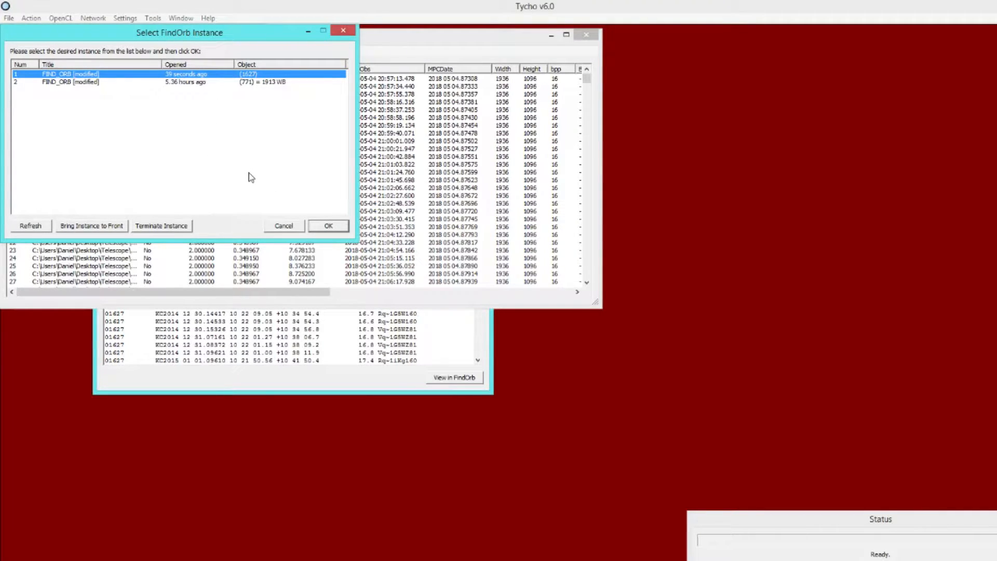
{"action": "left_click", "coordinate": [319, 227]}
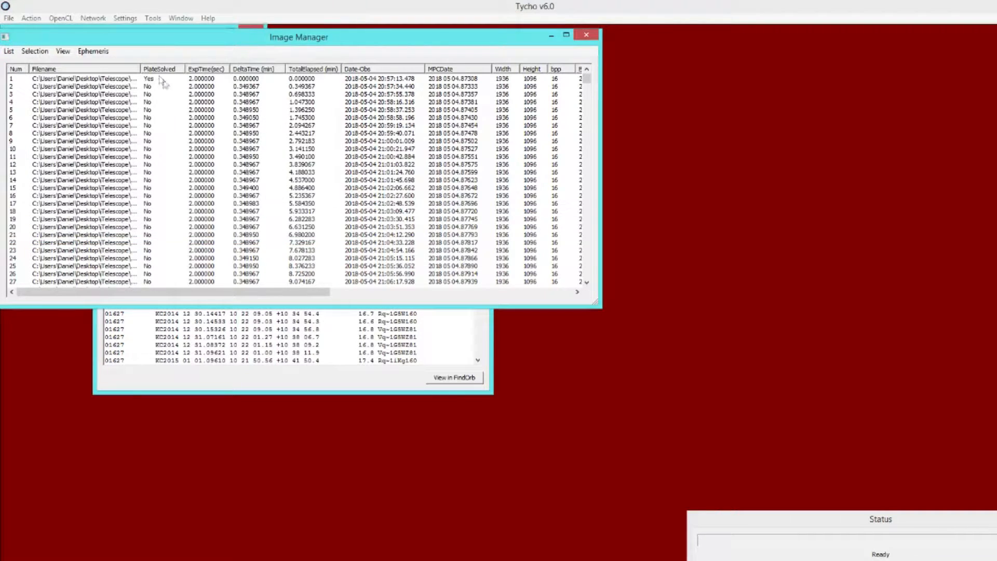
{"action": "left_click_drag", "start_coordinate": [172, 292], "coordinate": [413, 292]}
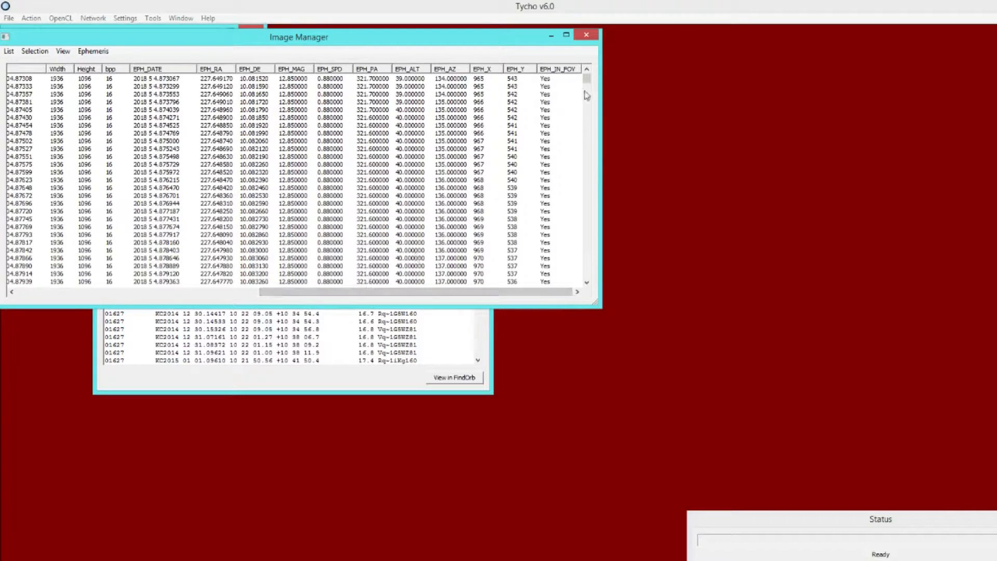
{"action": "left_click_drag", "start_coordinate": [586, 79], "coordinate": [588, 290]}
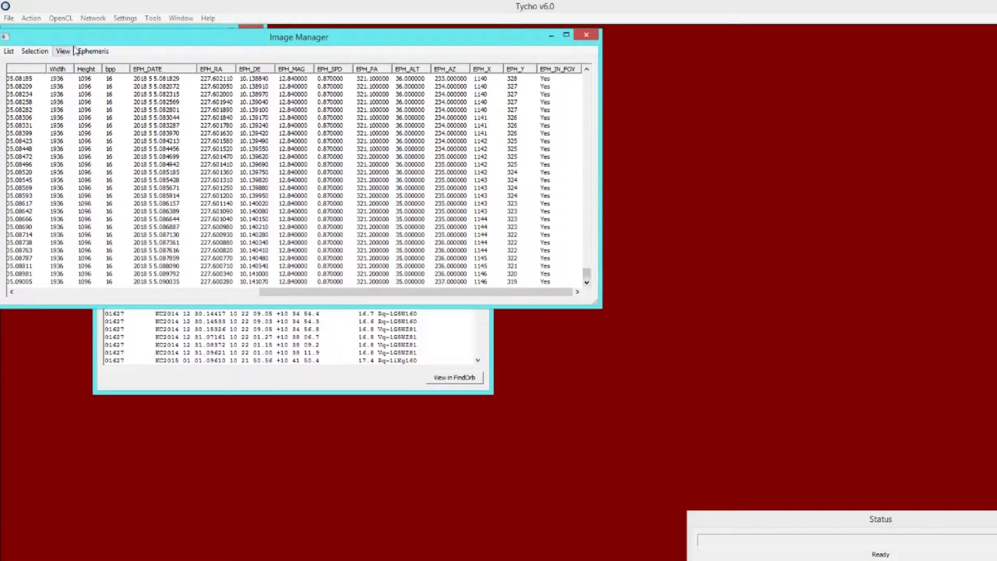
{"action": "left_click", "coordinate": [31, 18]}
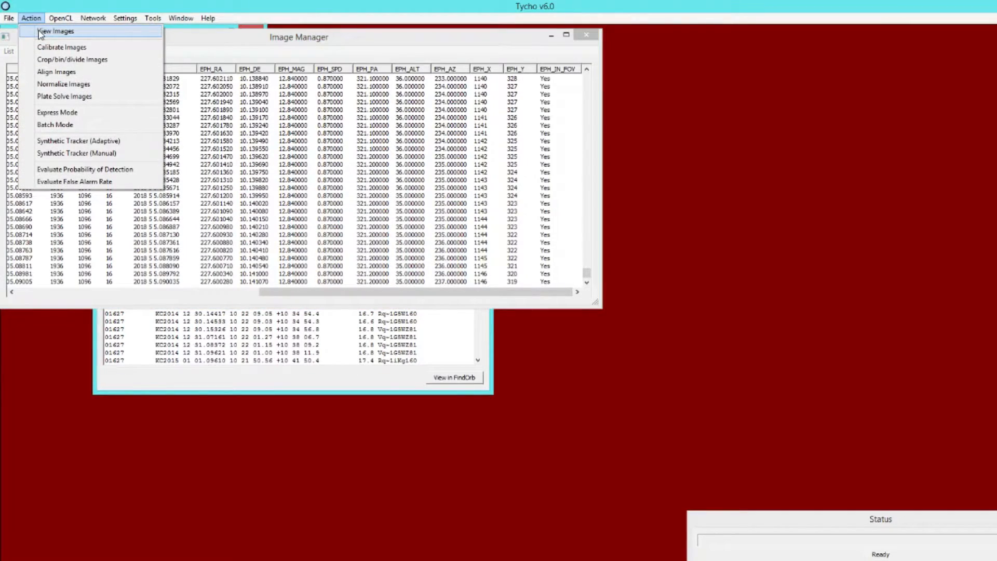
{"action": "left_click_drag", "start_coordinate": [346, 294], "coordinate": [71, 287]}
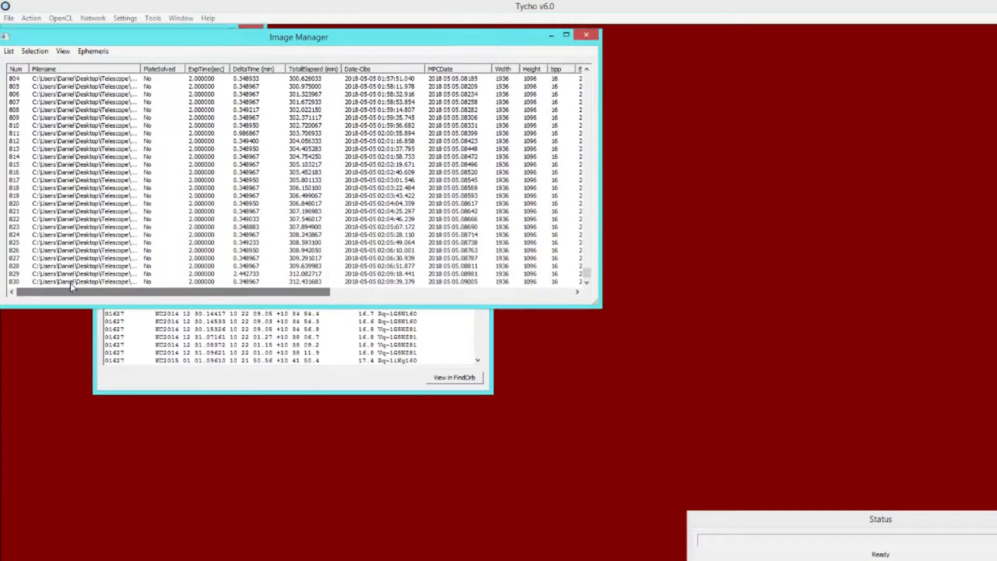
{"action": "left_click_drag", "start_coordinate": [587, 274], "coordinate": [586, 273]}
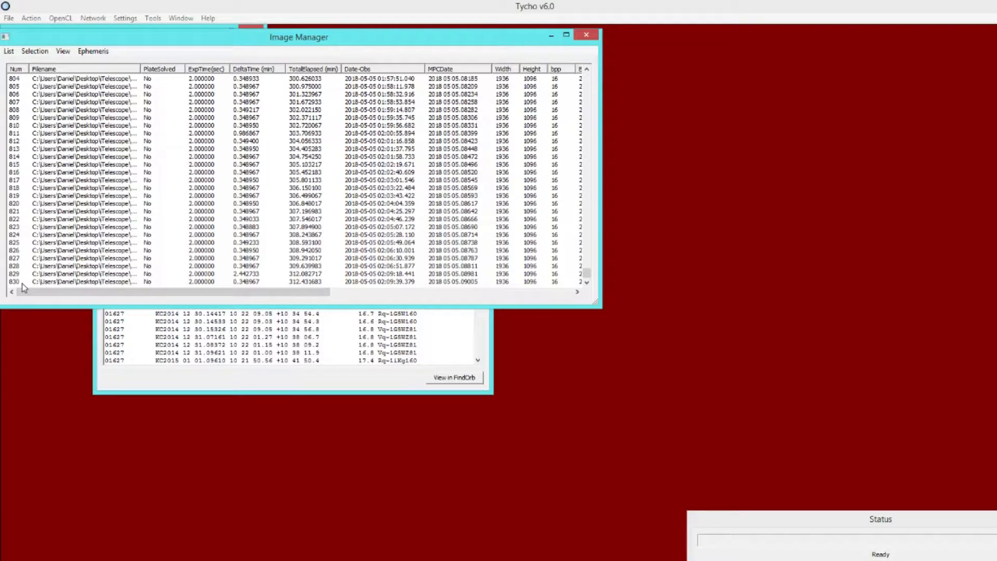
Open the images in the Image Viewer, create an ephemeris stack and centre the crosshairs on the asteroid.
{"action": "left_click", "coordinate": [30, 18]}
{"action": "left_click", "coordinate": [42, 32]}
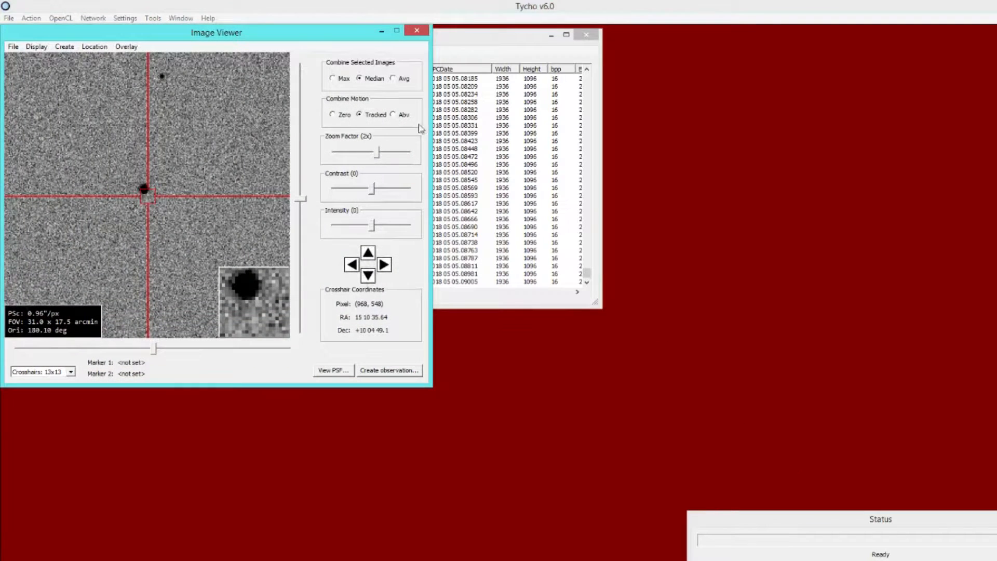
{"action": "right_click", "coordinate": [171, 149]}
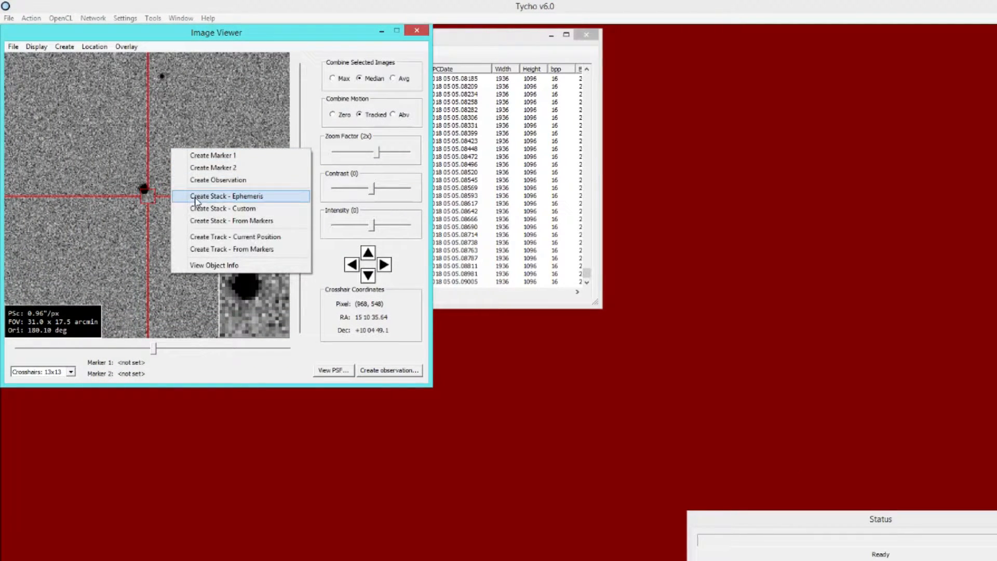
{"action": "left_click", "coordinate": [261, 200]}
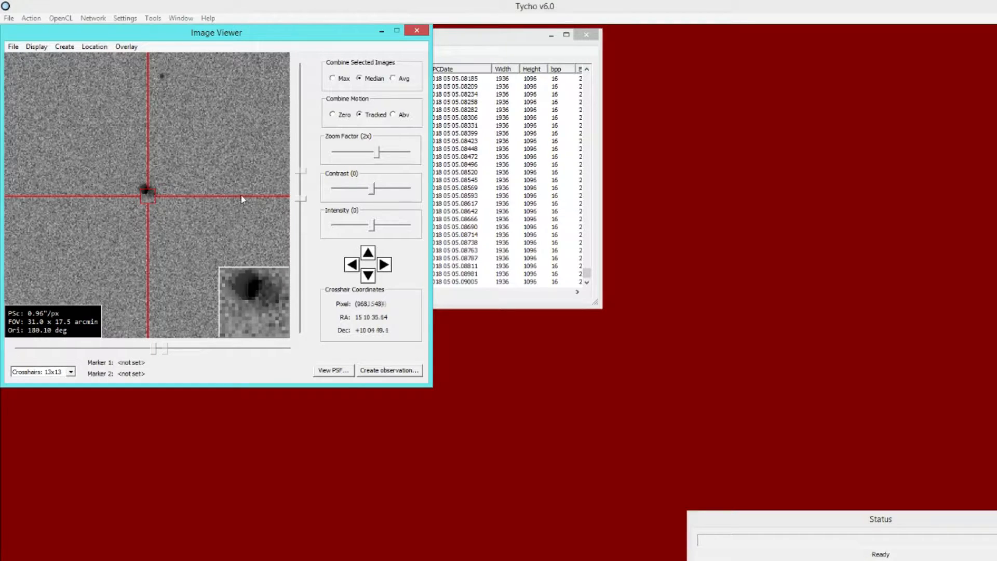
{"action": "left_click", "coordinate": [148, 191]}
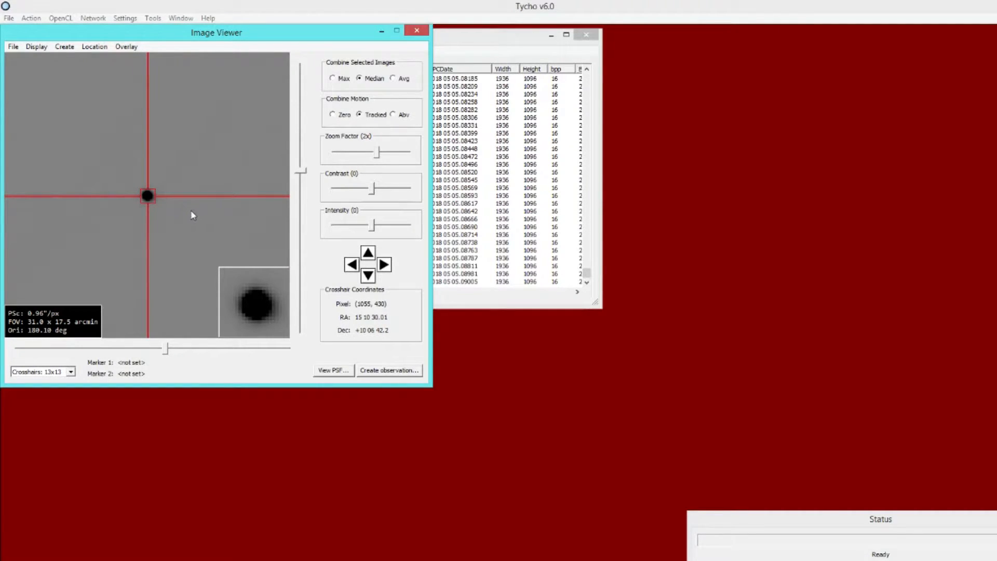
Set the aperture's target radius to 5.7 while viewing the stacked asteroid at 8x zoom, keeping dead zone 2 and sky annulus 9.
{"action": "left_click", "coordinate": [37, 47]}
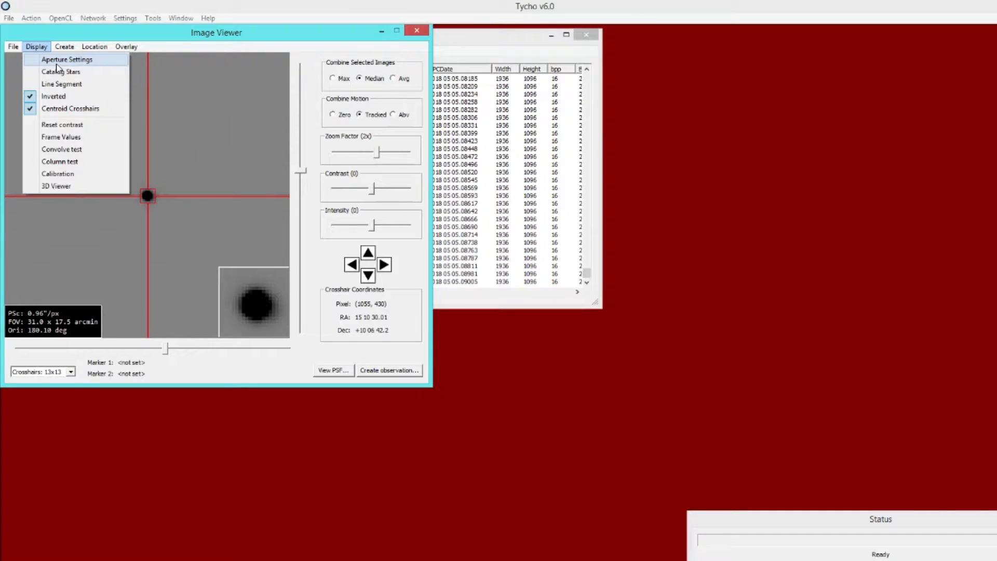
{"action": "left_click", "coordinate": [44, 48]}
{"action": "left_click", "coordinate": [41, 48]}
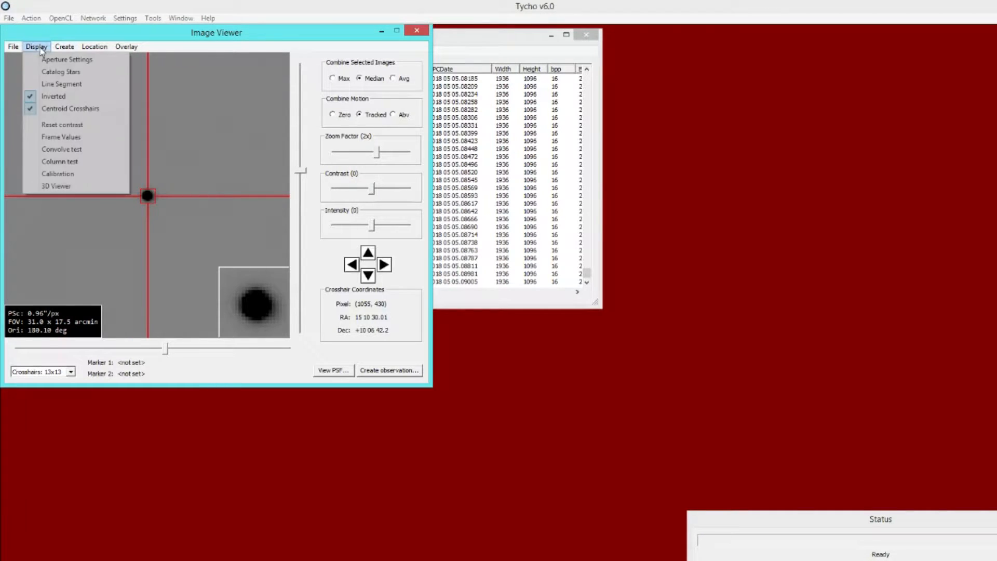
{"action": "left_click", "coordinate": [51, 60]}
{"action": "left_click_drag", "start_coordinate": [122, 66], "coordinate": [426, 244]}
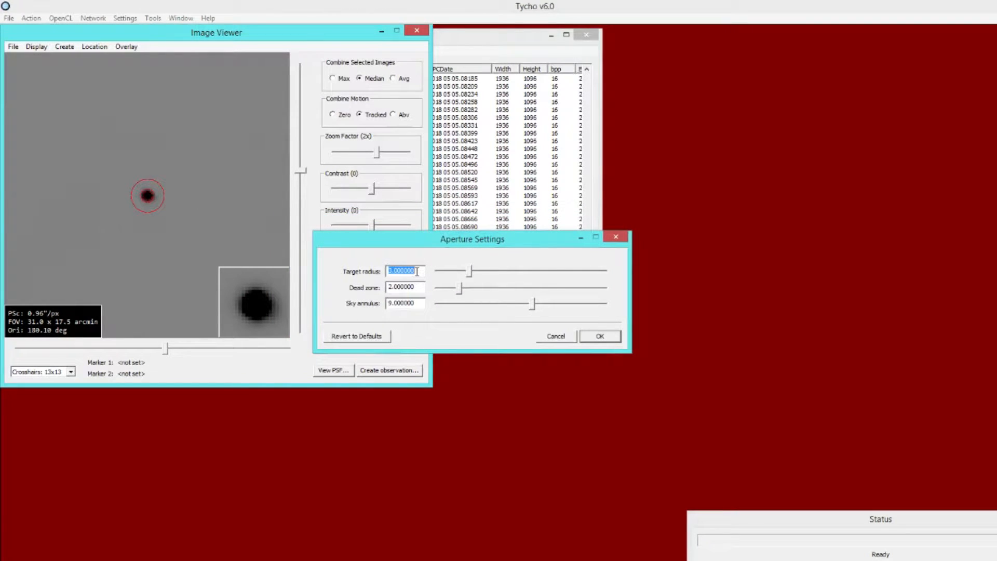
{"action": "left_click_drag", "start_coordinate": [466, 276], "coordinate": [509, 282]}
{"action": "left_click_drag", "start_coordinate": [377, 245], "coordinate": [424, 262]}
{"action": "left_click_drag", "start_coordinate": [377, 155], "coordinate": [399, 167]}
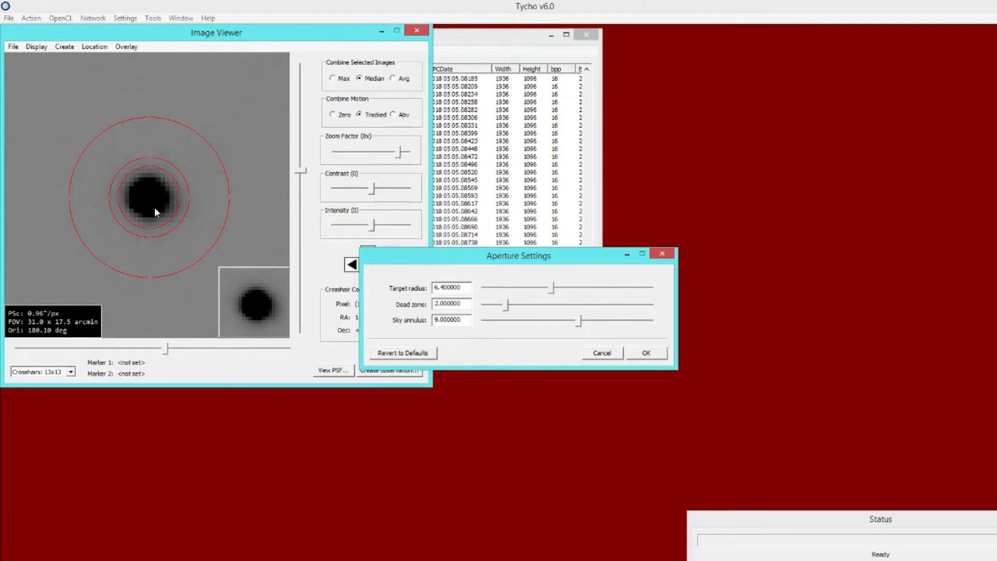
{"action": "left_click", "coordinate": [549, 288]}
{"action": "left_click_drag", "start_coordinate": [549, 288], "coordinate": [538, 288]}
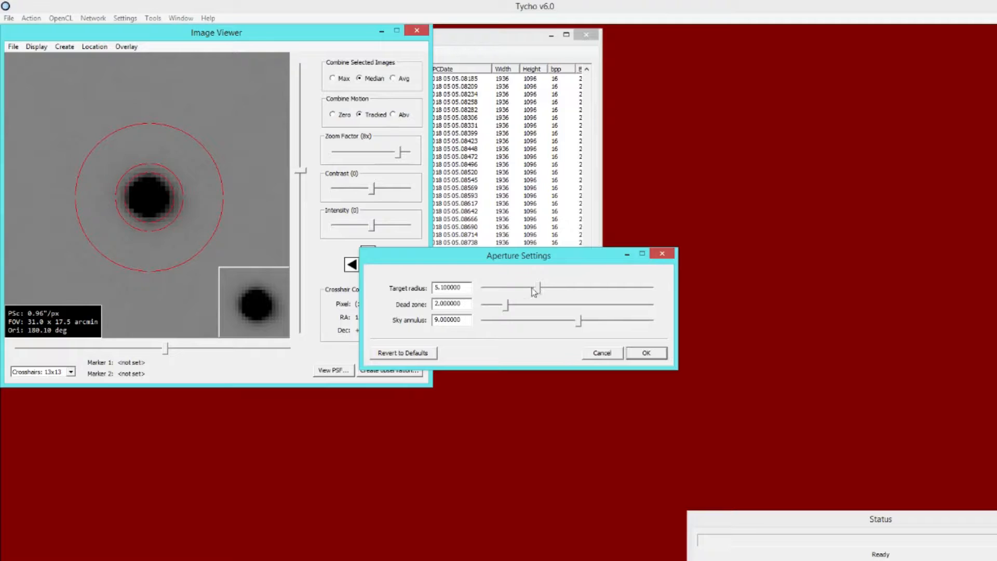
{"action": "left_click_drag", "start_coordinate": [537, 291], "coordinate": [542, 290]}
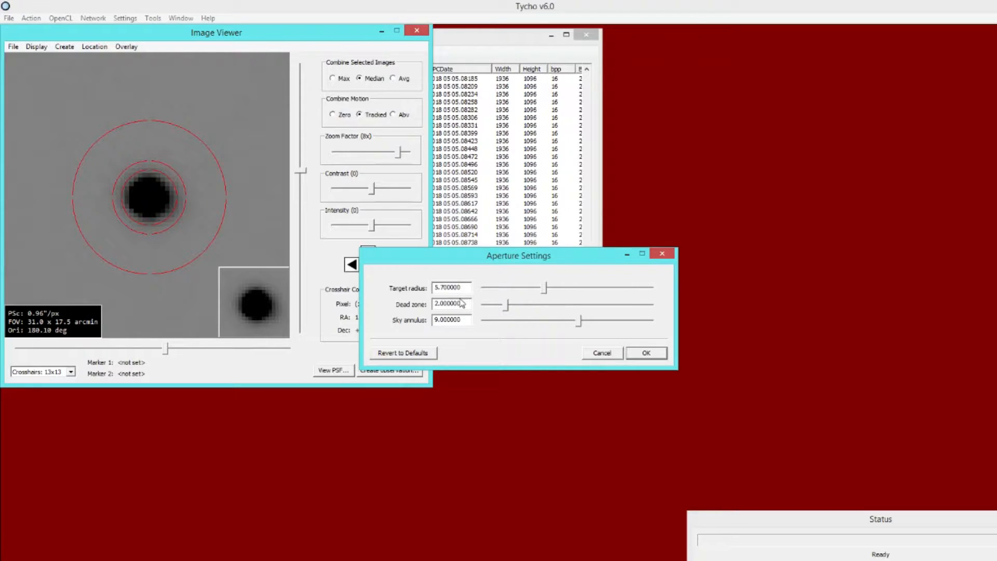
{"action": "left_click", "coordinate": [635, 351]}
Return the zoom to 2x, create a track from the current position and arrange the track windows beside the Image Viewer.
{"action": "left_click_drag", "start_coordinate": [475, 38], "coordinate": [790, 136]}
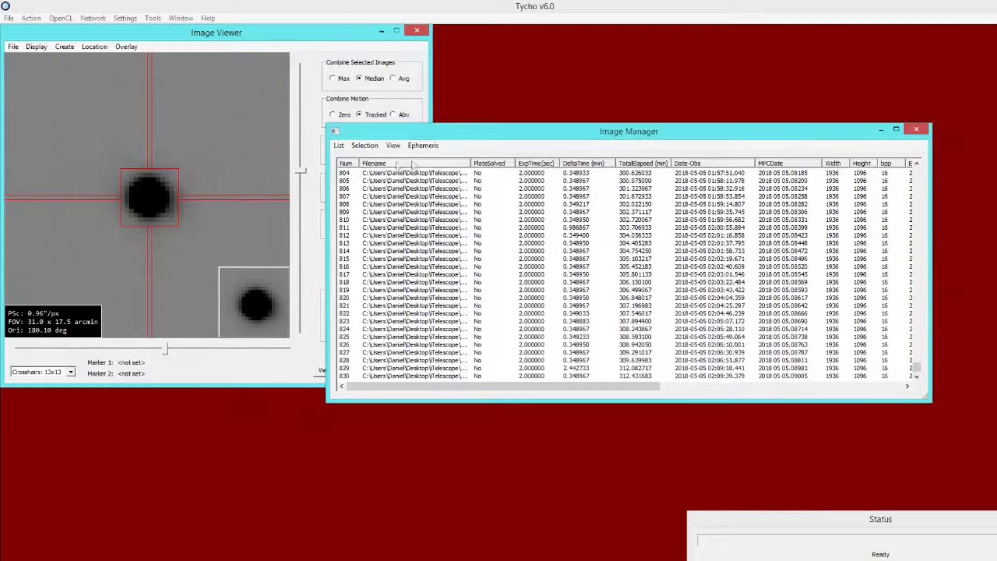
{"action": "left_click", "coordinate": [315, 86]}
{"action": "left_click", "coordinate": [373, 156]}
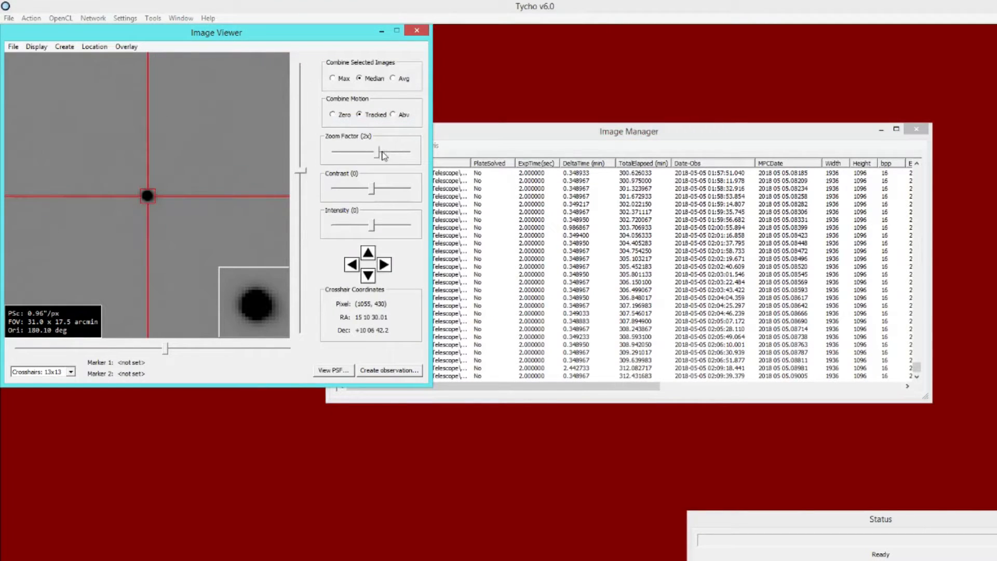
{"action": "right_click", "coordinate": [163, 176]}
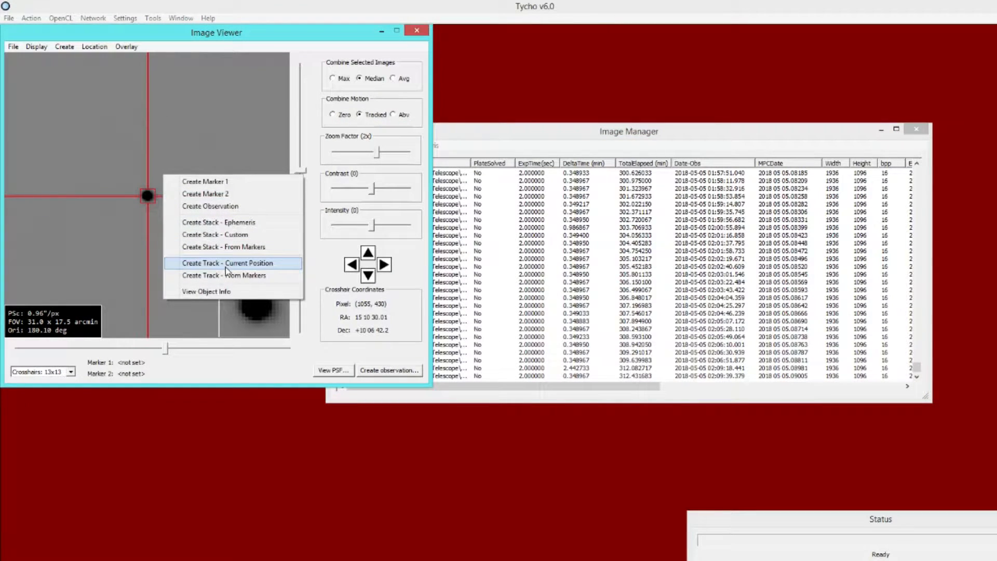
{"action": "left_click", "coordinate": [225, 266]}
{"action": "left_click_drag", "start_coordinate": [207, 32], "coordinate": [647, 221]}
{"action": "left_click_drag", "start_coordinate": [122, 41], "coordinate": [189, 418]}
{"action": "left_click_drag", "start_coordinate": [500, 230], "coordinate": [517, 235]}
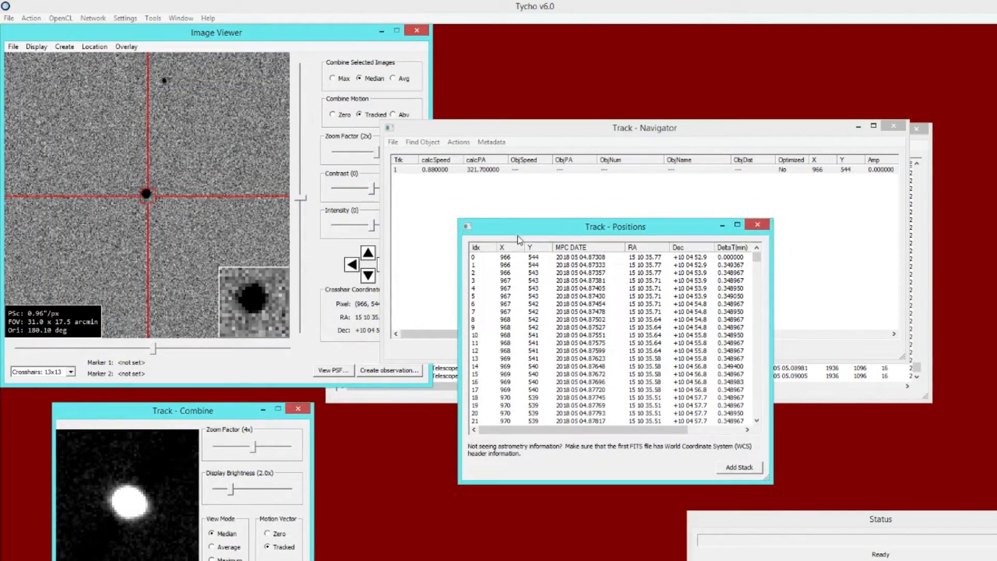
Centre the crosshairs on the asteroid at the track's first position and create Marker 1 there.
{"action": "left_click", "coordinate": [506, 259]}
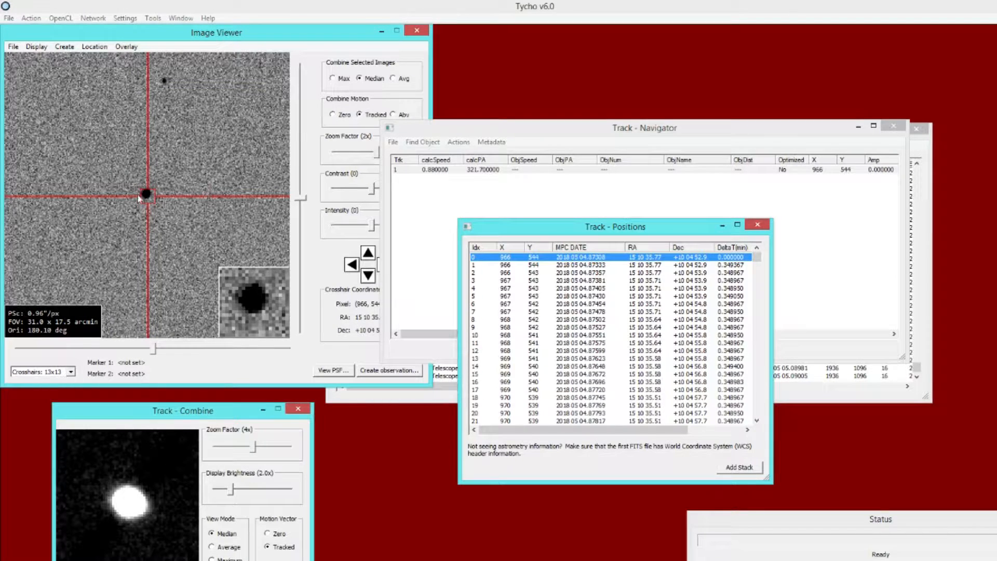
{"action": "left_click", "coordinate": [149, 197]}
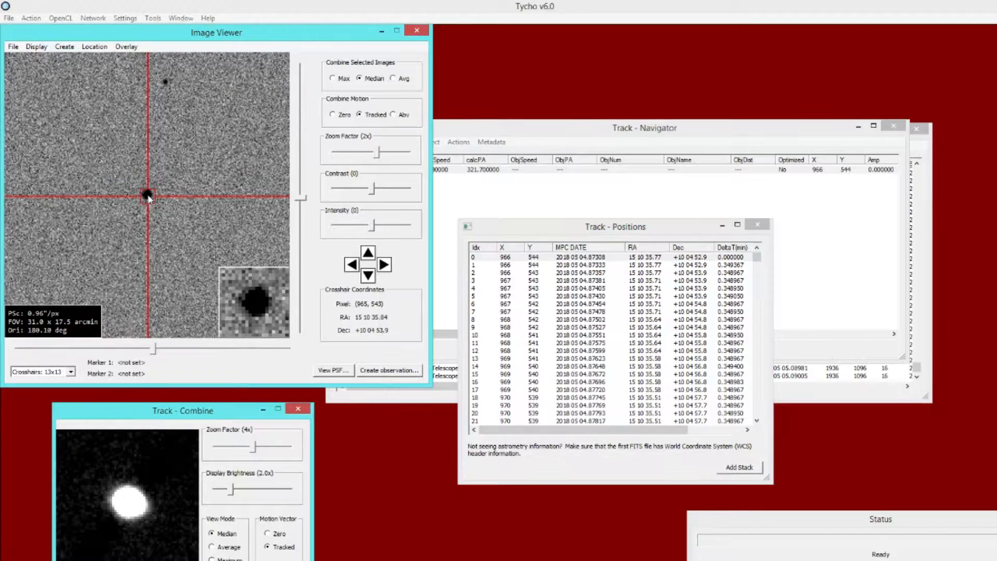
{"action": "right_click", "coordinate": [189, 209]}
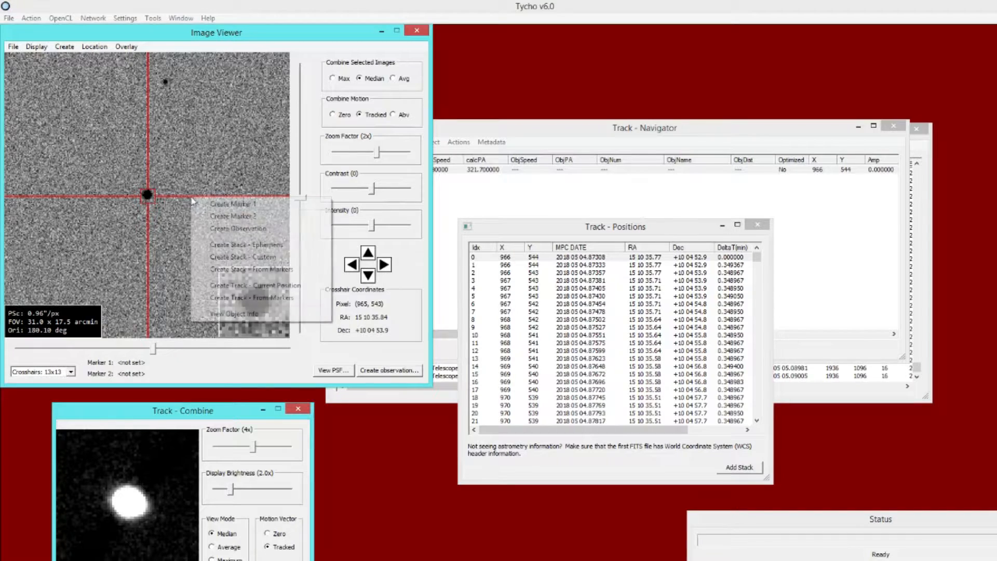
{"action": "left_click", "coordinate": [210, 202]}
Create Marker 2 on the asteroid at the track's last position, index 829, and create a track from the two markers.
{"action": "left_click_drag", "start_coordinate": [759, 264], "coordinate": [756, 422]}
{"action": "left_click", "coordinate": [734, 421]}
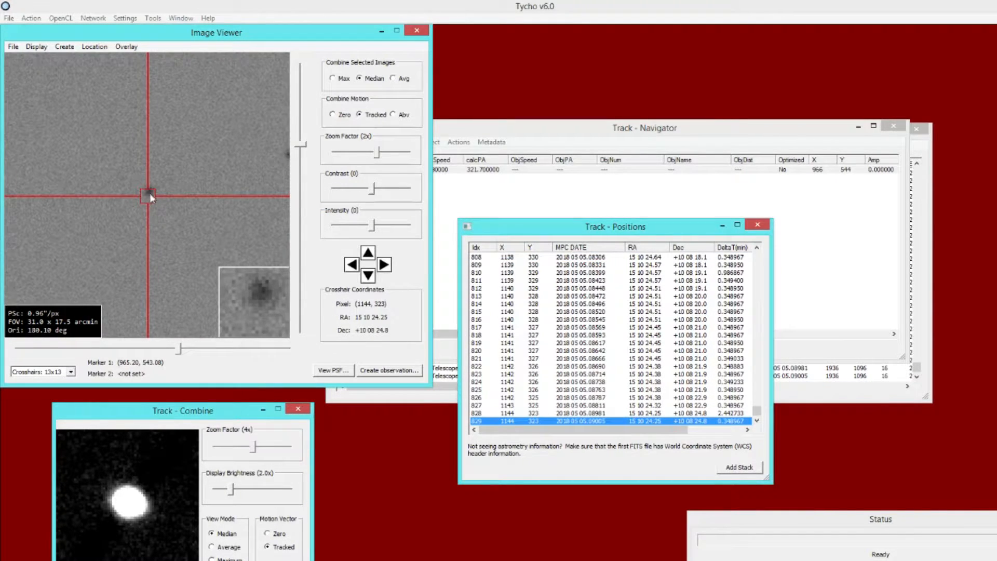
{"action": "left_click", "coordinate": [150, 197]}
{"action": "right_click", "coordinate": [178, 206]}
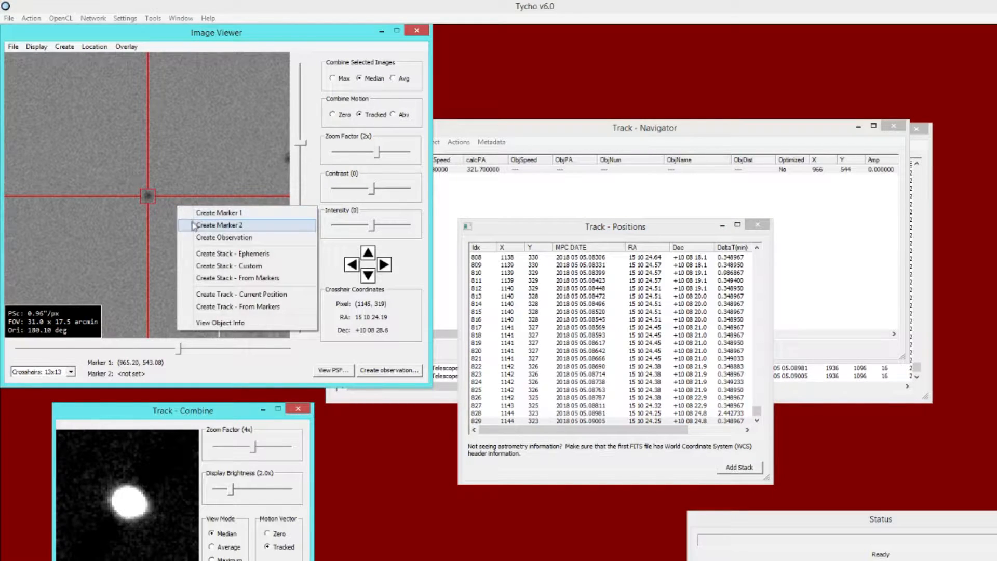
{"action": "left_click", "coordinate": [194, 225]}
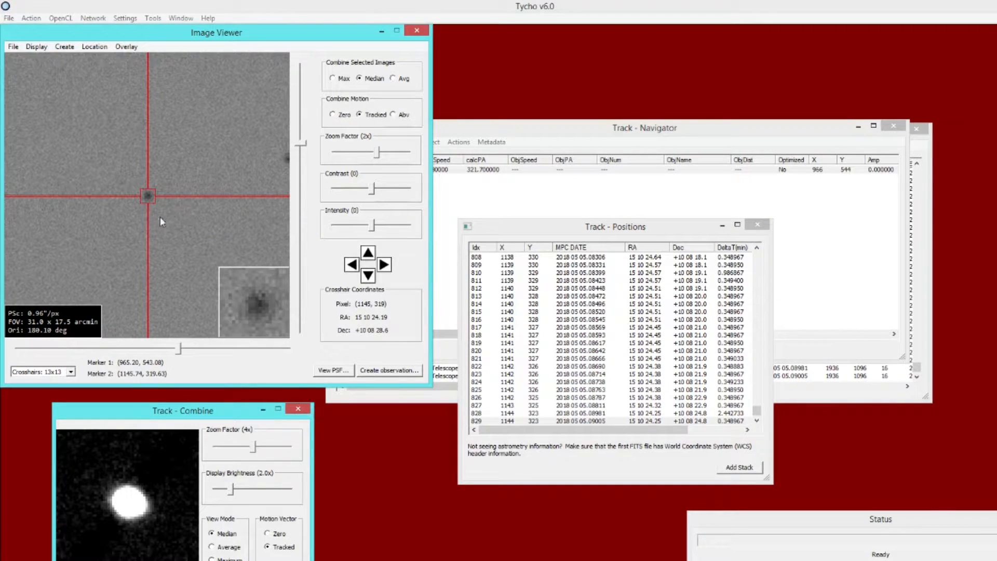
{"action": "right_click", "coordinate": [192, 232]}
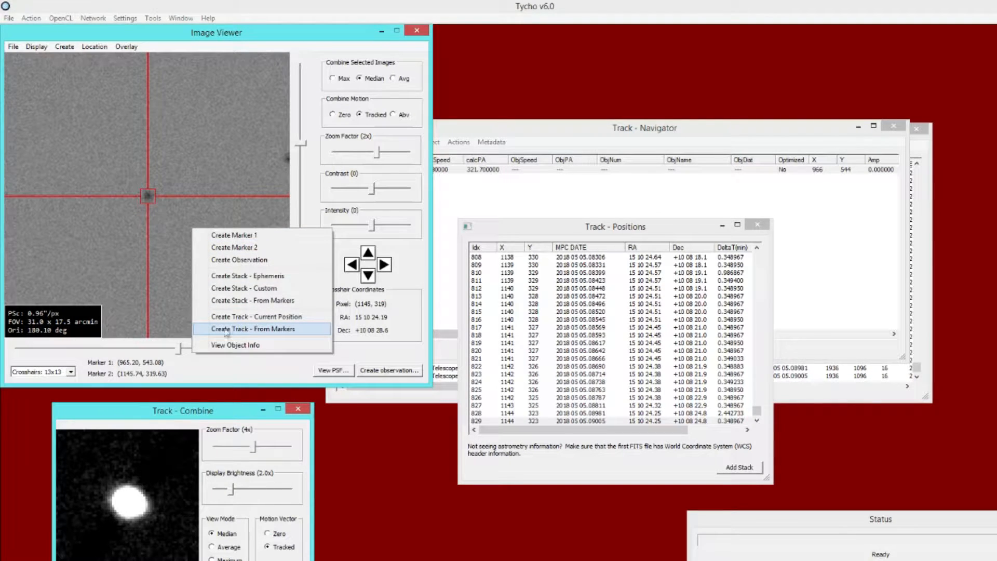
{"action": "left_click", "coordinate": [266, 332]}
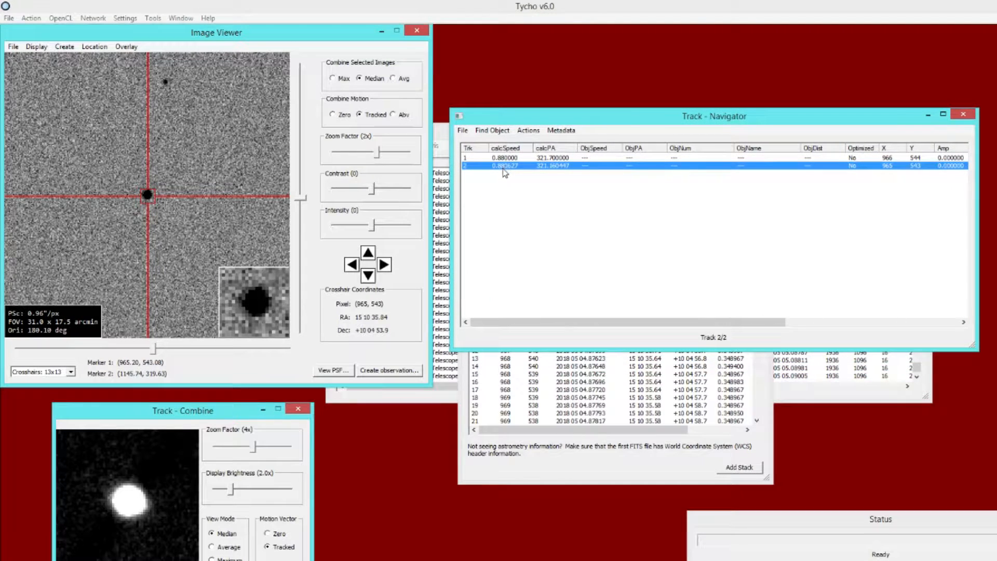
Load the star catalog and start verification of Track 2, the track made from the two markers.
{"action": "left_click", "coordinate": [463, 131]}
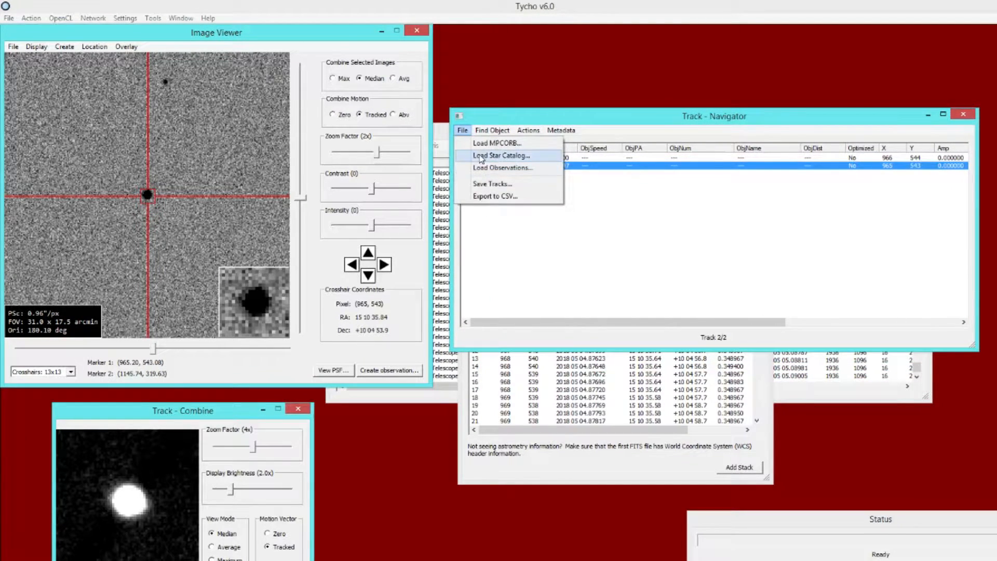
{"action": "left_click", "coordinate": [509, 155]}
{"action": "right_click", "coordinate": [492, 166]}
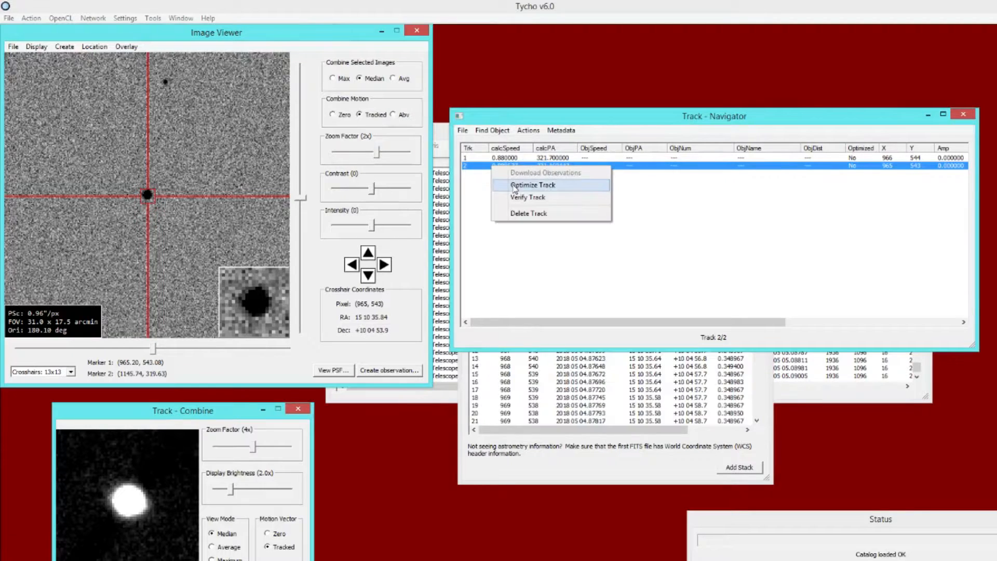
{"action": "left_click", "coordinate": [517, 197]}
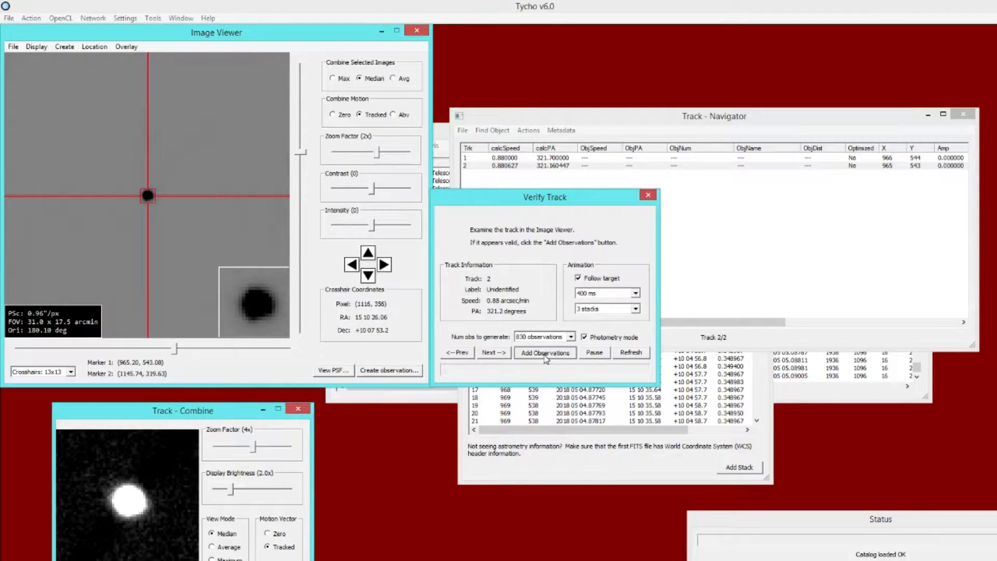
Add 830 observations from the verified track in photometry mode, with permanent ID 1627 and provisional ID Ivar.
{"action": "left_click", "coordinate": [545, 356]}
{"action": "type", "text": "1627"}
{"action": "key", "text": "Tab"}
{"action": "type", "text": "Ivar"}
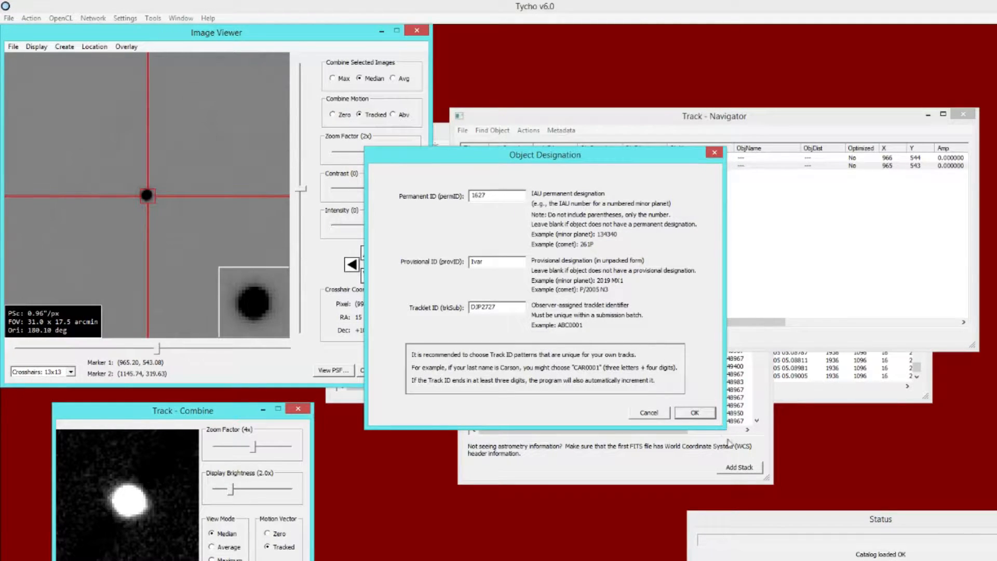
{"action": "left_click", "coordinate": [699, 412]}
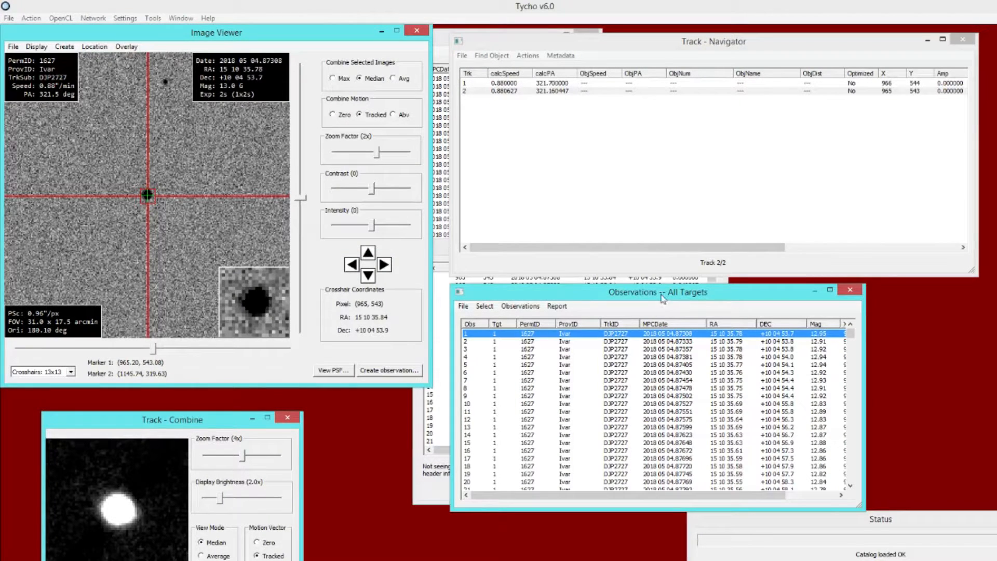
Select all Ivar observations and copy them to photometry as a new set.
{"action": "left_click_drag", "start_coordinate": [601, 299], "coordinate": [610, 283]}
{"action": "left_click", "coordinate": [494, 291]}
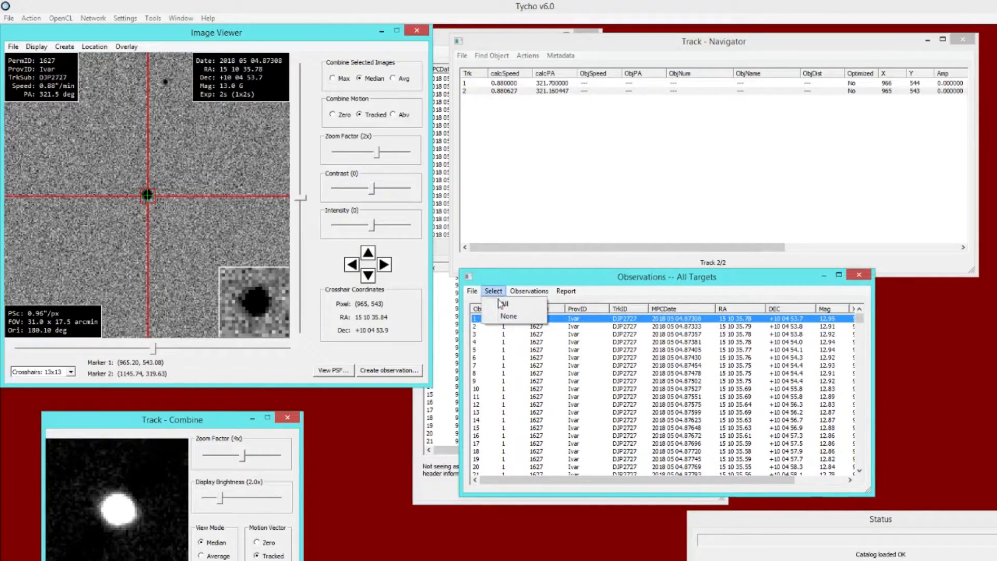
{"action": "left_click", "coordinate": [504, 305]}
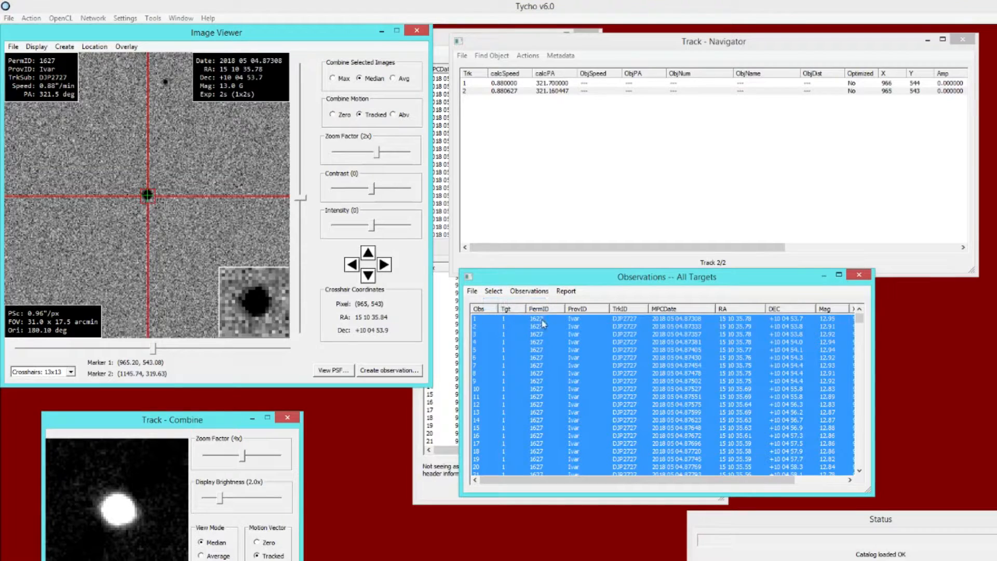
{"action": "right_click", "coordinate": [598, 379]}
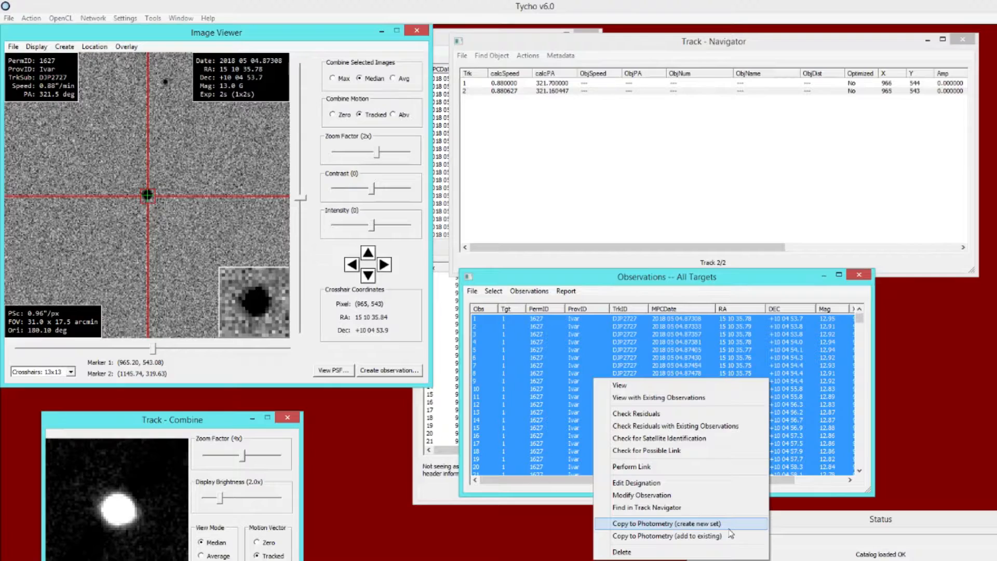
{"action": "left_click", "coordinate": [674, 525]}
Arrange the Photometry Sets and Photometry Measurements windows and examine the measurements through to the last row.
{"action": "left_click_drag", "start_coordinate": [341, 65], "coordinate": [641, 315]}
{"action": "left_click_drag", "start_coordinate": [299, 36], "coordinate": [324, 78]}
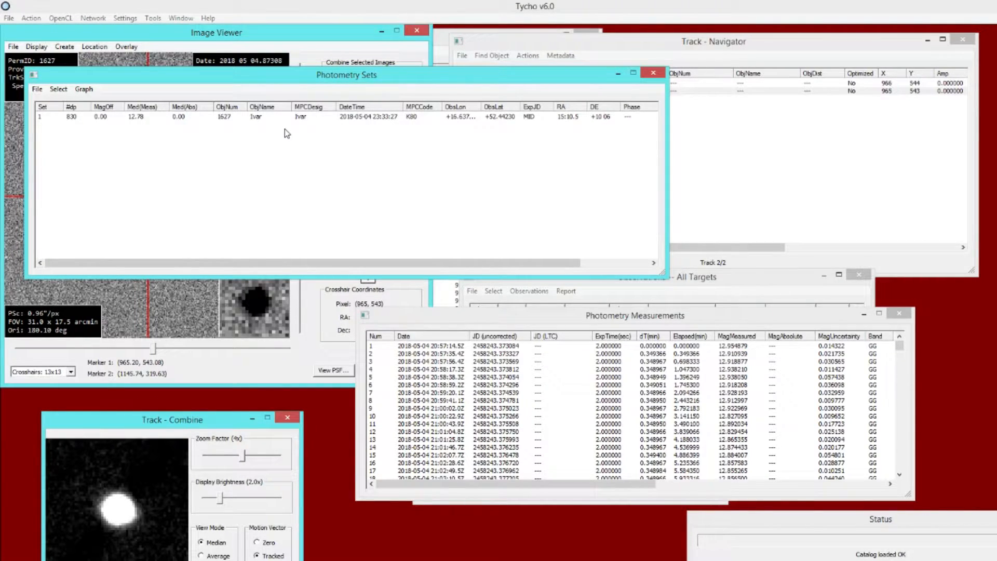
{"action": "left_click_drag", "start_coordinate": [443, 319], "coordinate": [443, 219]}
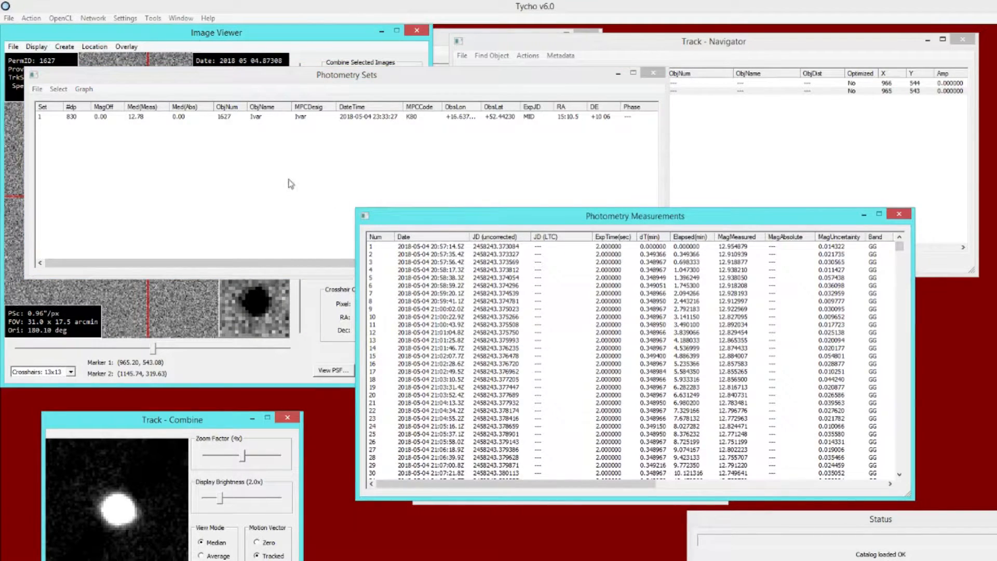
{"action": "left_click_drag", "start_coordinate": [900, 248], "coordinate": [900, 464]}
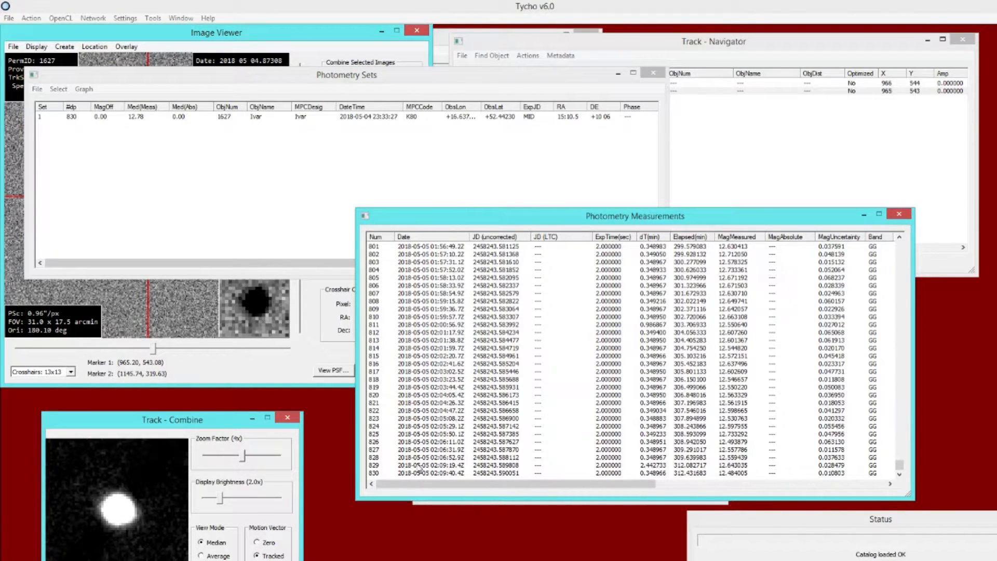
Save the photometry set to the repository under the name 1627_test.
{"action": "left_click", "coordinate": [245, 225]}
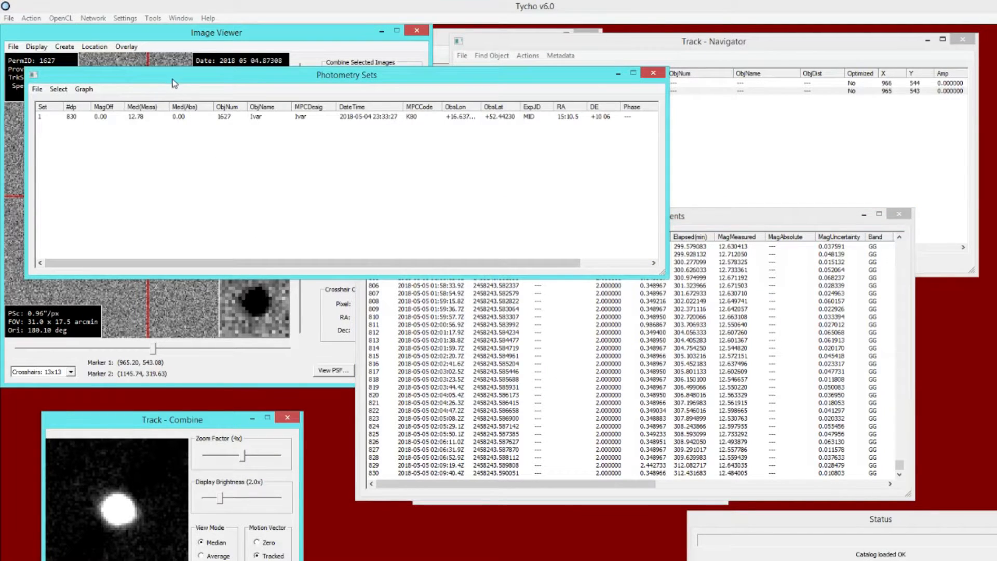
{"action": "left_click_drag", "start_coordinate": [173, 82], "coordinate": [218, 139]}
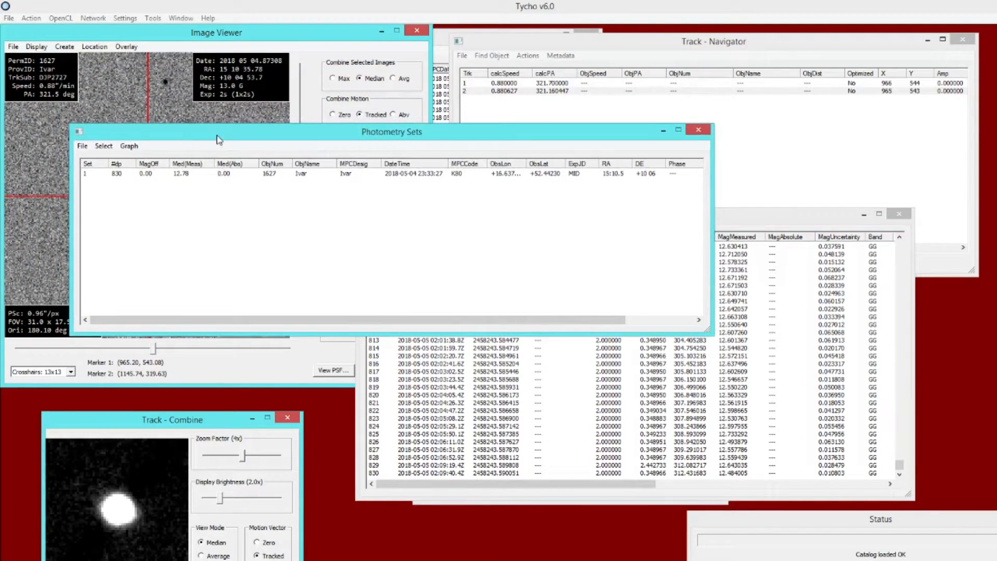
{"action": "left_click", "coordinate": [131, 147]}
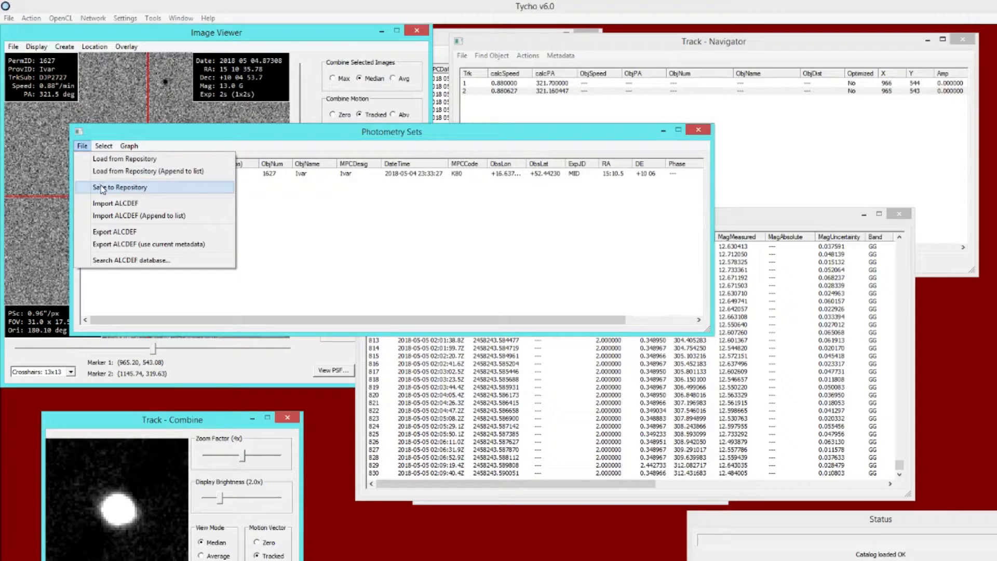
{"action": "left_click", "coordinate": [114, 188]}
{"action": "type", "text": "1627_test"}
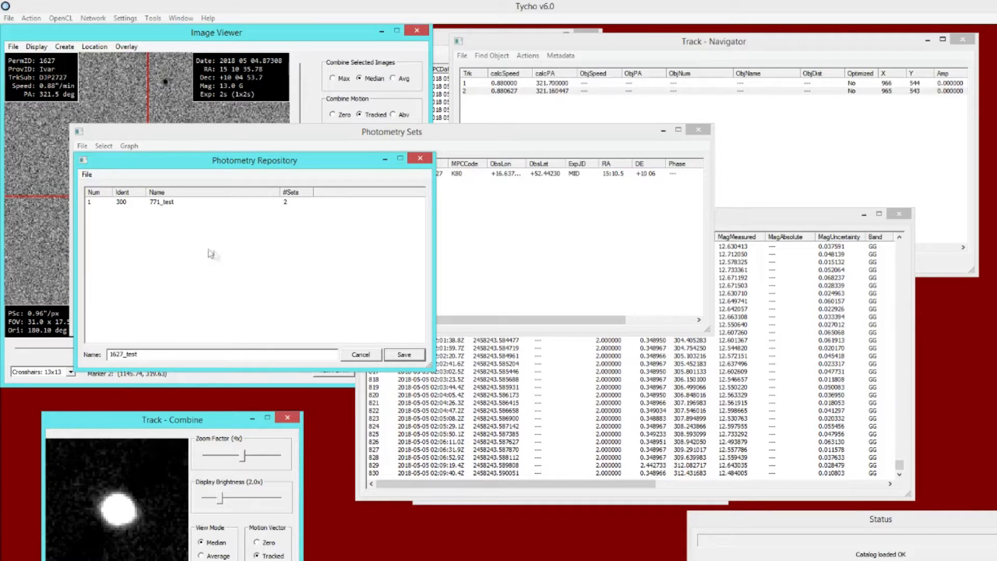
{"action": "left_click", "coordinate": [404, 357]}
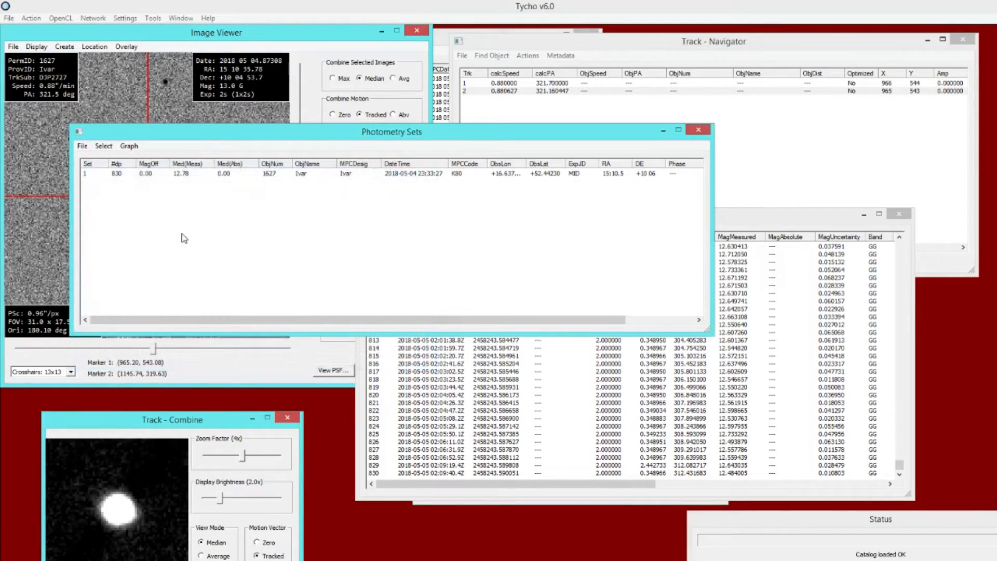
Plot all photometry sets as a lightcurve and enlarge the Lightcurve window.
{"action": "left_click", "coordinate": [128, 146]}
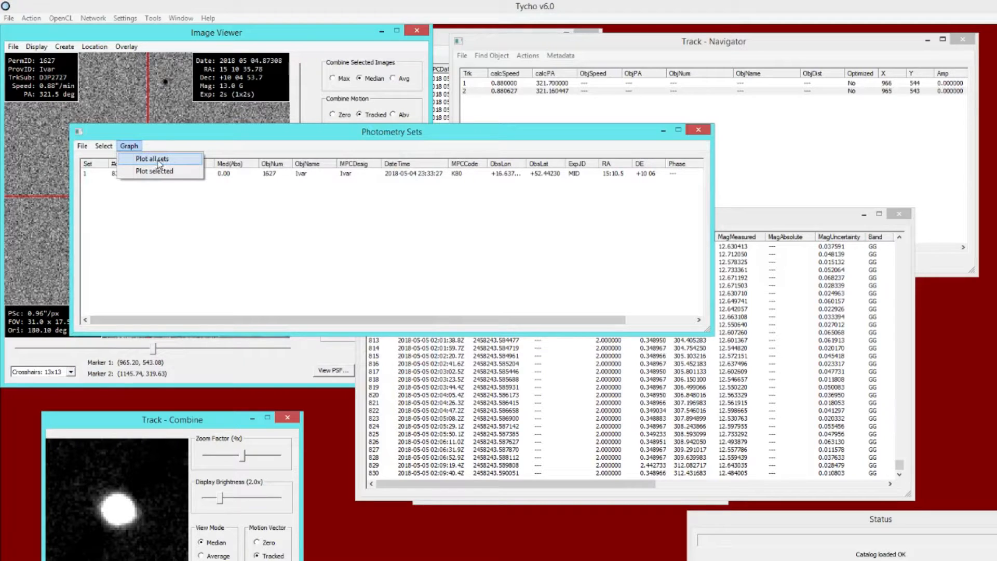
{"action": "left_click", "coordinate": [169, 166]}
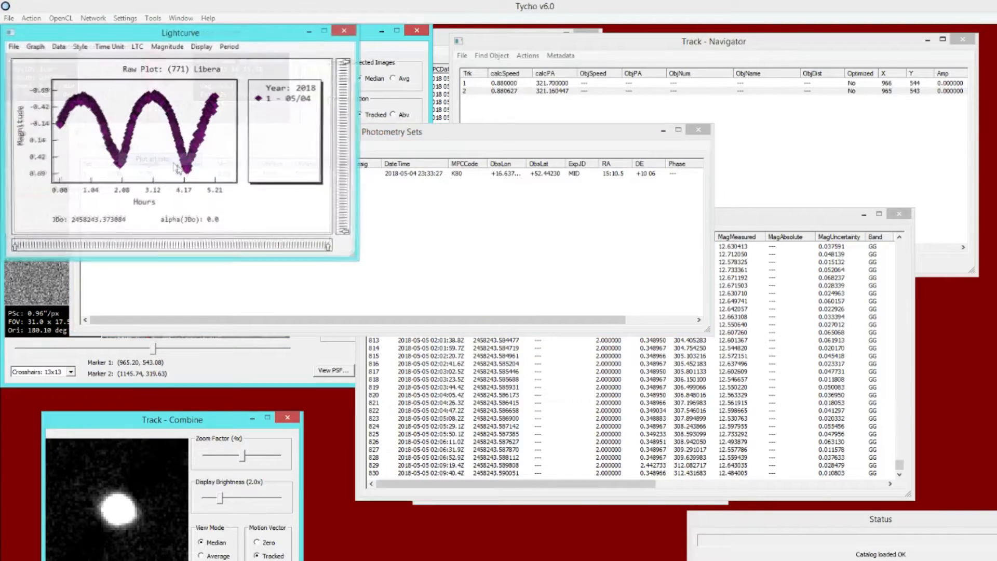
{"action": "left_click_drag", "start_coordinate": [151, 39], "coordinate": [269, 115]}
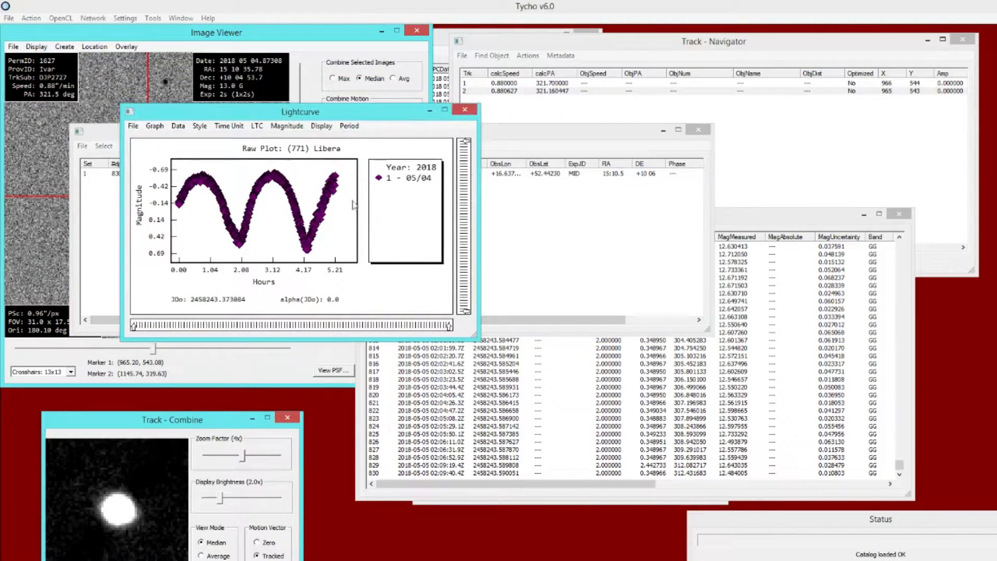
{"action": "left_click_drag", "start_coordinate": [474, 336], "coordinate": [573, 403]}
Preview the lightcurve with Exclude outliers turned off in the data settings and discard the change.
{"action": "left_click", "coordinate": [178, 125]}
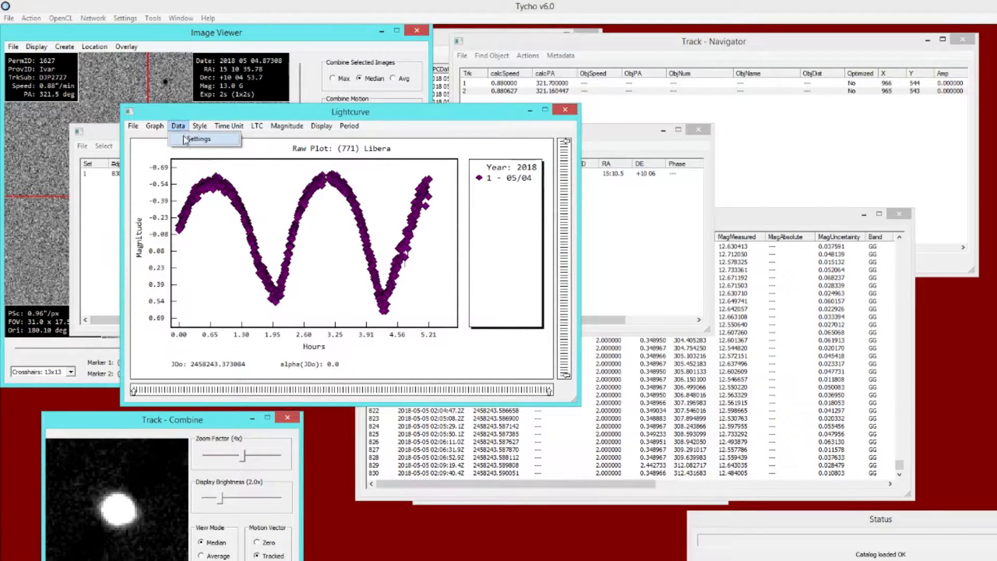
{"action": "left_click", "coordinate": [190, 141]}
{"action": "left_click_drag", "start_coordinate": [192, 147], "coordinate": [122, 199]}
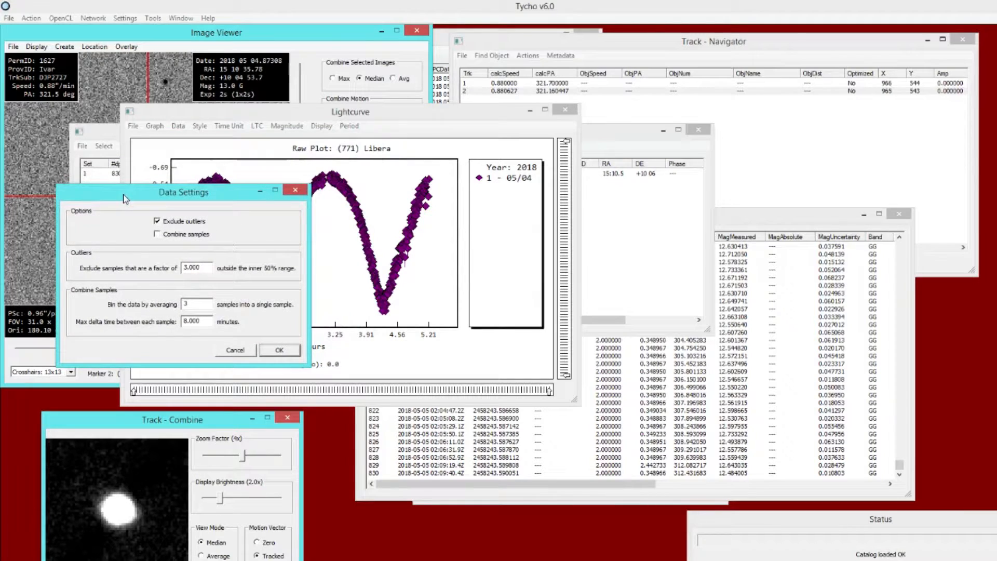
{"action": "left_click", "coordinate": [175, 224]}
{"action": "left_click_drag", "start_coordinate": [185, 197], "coordinate": [185, 300]}
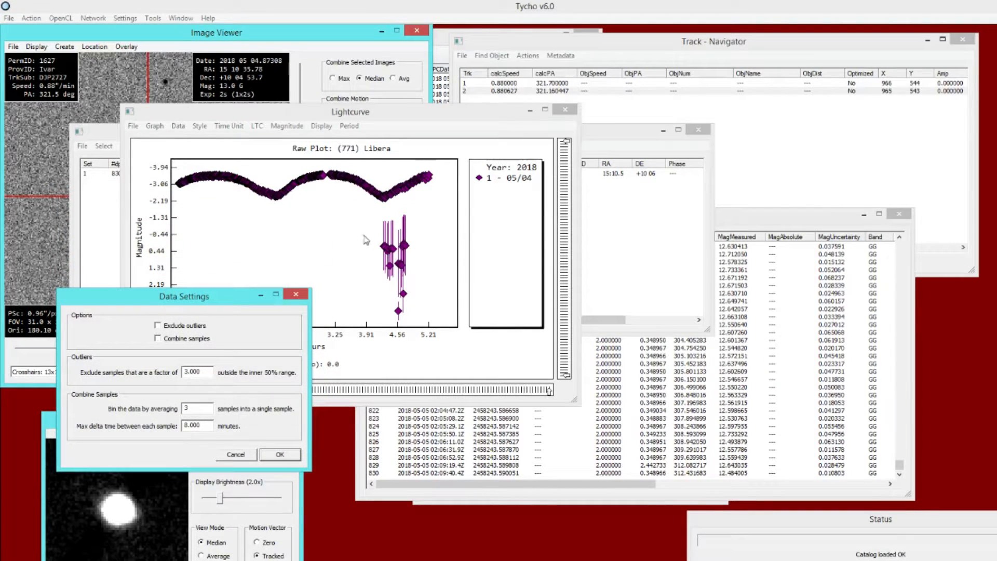
{"action": "left_click", "coordinate": [234, 455]}
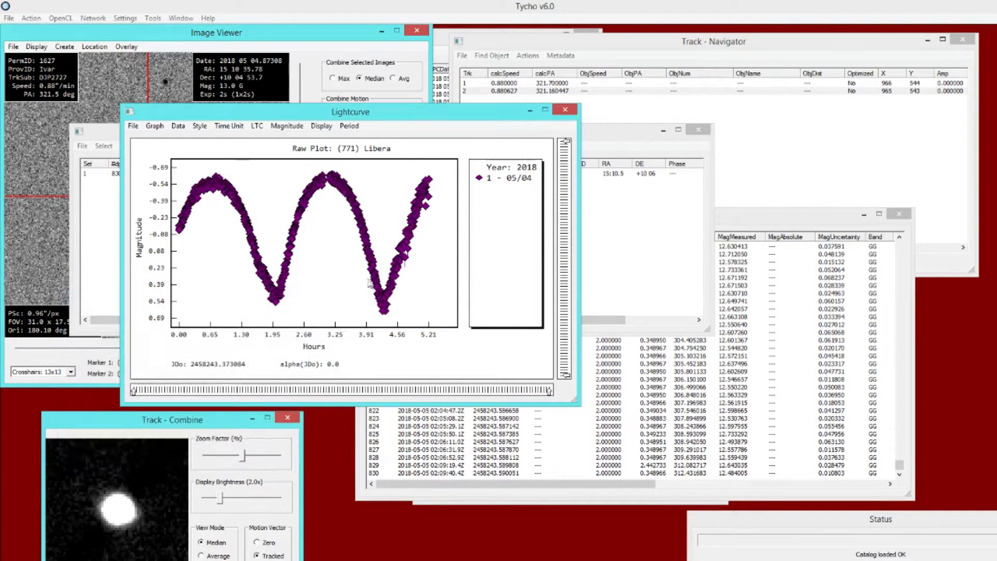
Turn off Exclude outliers in the lightcurve's data settings and apply the change.
{"action": "left_click", "coordinate": [178, 126]}
{"action": "left_click", "coordinate": [182, 139]}
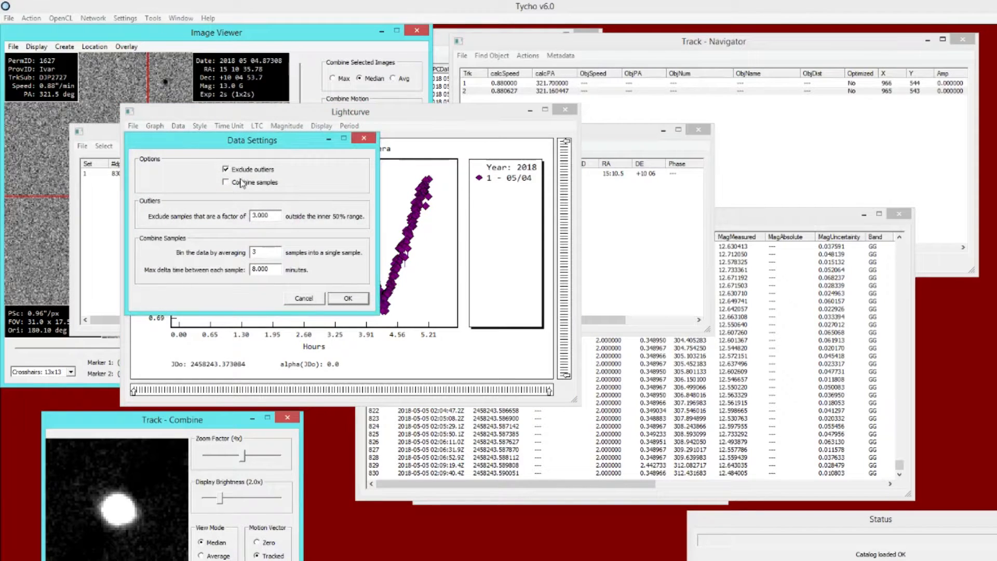
{"action": "left_click", "coordinate": [239, 169]}
{"action": "left_click", "coordinate": [349, 291]}
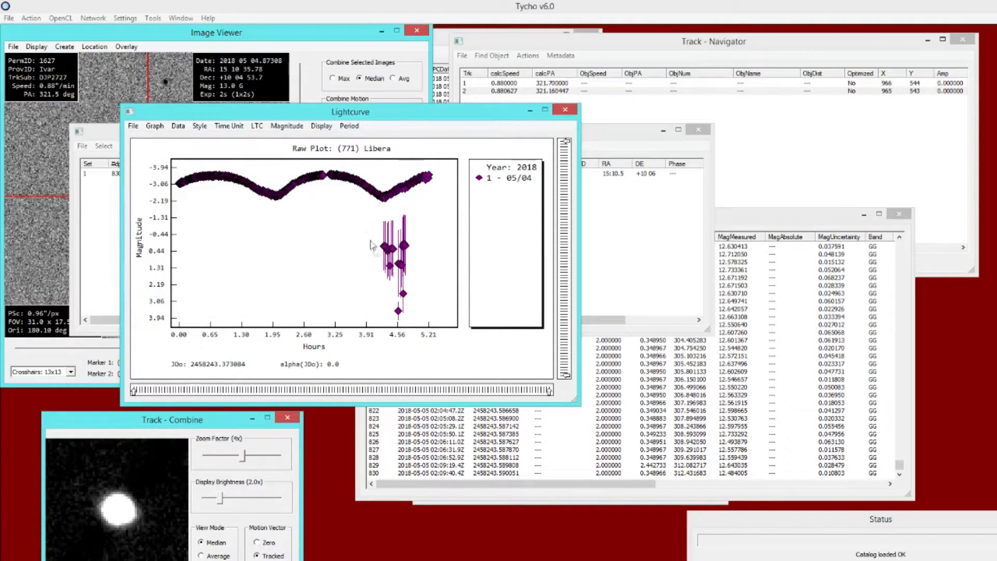
Select the group of outlying points below the lightcurve and change the plot style to small black markers.
{"action": "left_click_drag", "start_coordinate": [366, 227], "coordinate": [442, 365]}
{"action": "left_click", "coordinate": [200, 125]}
{"action": "left_click", "coordinate": [223, 163]}
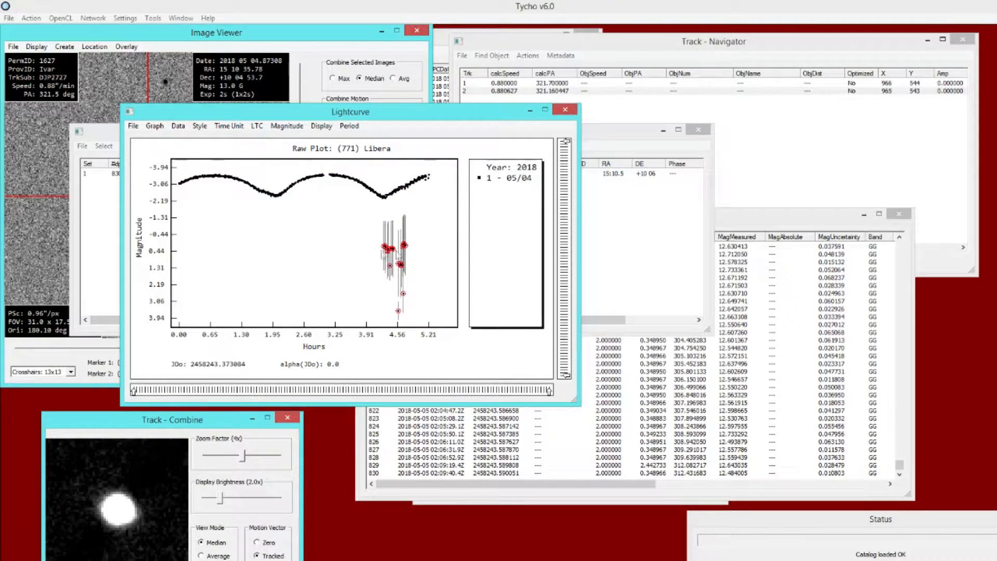
Arrange the Lightcurve window below the Image Viewer and bring the Photometry Measurements list to the front.
{"action": "left_click_drag", "start_coordinate": [359, 121], "coordinate": [325, 236]}
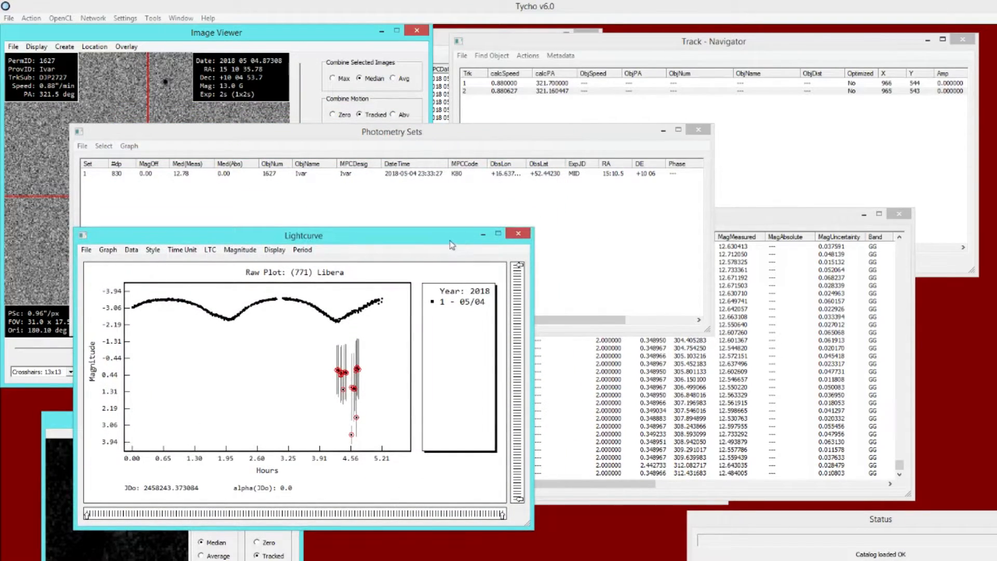
{"action": "left_click_drag", "start_coordinate": [451, 240], "coordinate": [465, 288]}
{"action": "left_click", "coordinate": [308, 42]}
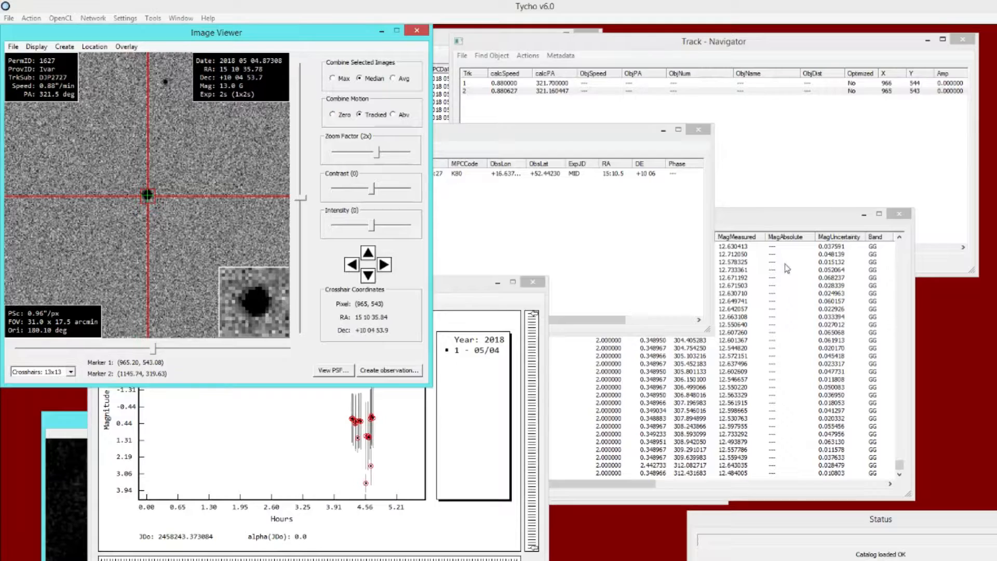
{"action": "left_click", "coordinate": [756, 234]}
Step through measurements 558 to 574 one by one, examining the asteroid in the Image Viewer.
{"action": "left_click_drag", "start_coordinate": [902, 470], "coordinate": [900, 397]}
{"action": "left_click", "coordinate": [631, 356]}
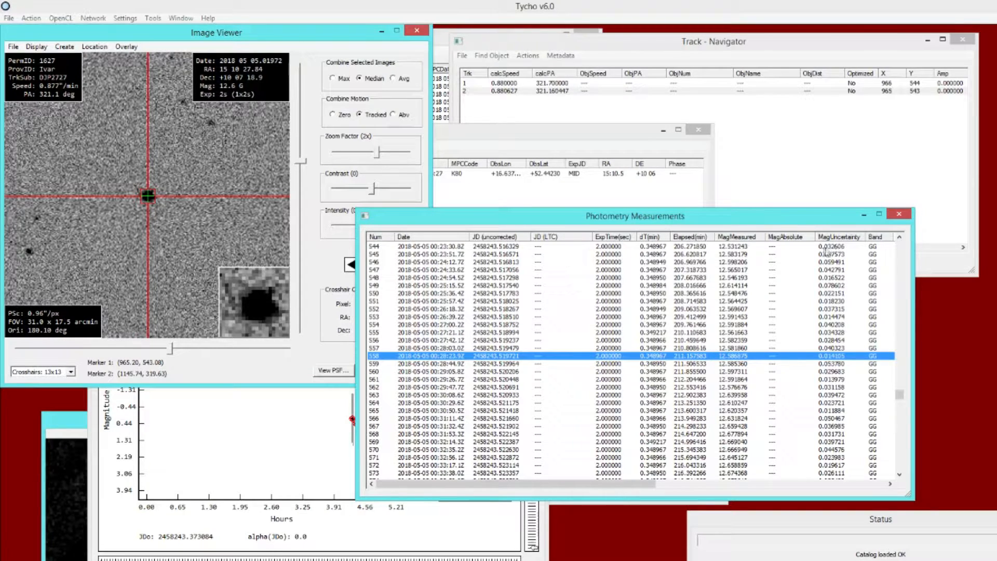
{"action": "key", "text": "Down"}
{"action": "key", "text": "Down"}
{"action": "key", "text": "Down"}
{"action": "key", "text": "Down"}
{"action": "key", "text": "Down"}
{"action": "key", "text": "Down"}
{"action": "key", "text": "Down"}
{"action": "key", "text": "Down"}
{"action": "key", "text": "Down"}
{"action": "key", "text": "Down"}
{"action": "key", "text": "Down"}
{"action": "key", "text": "Down"}
{"action": "key", "text": "Down"}
{"action": "key", "text": "Down"}
{"action": "key", "text": "Down"}
{"action": "key", "text": "Down"}
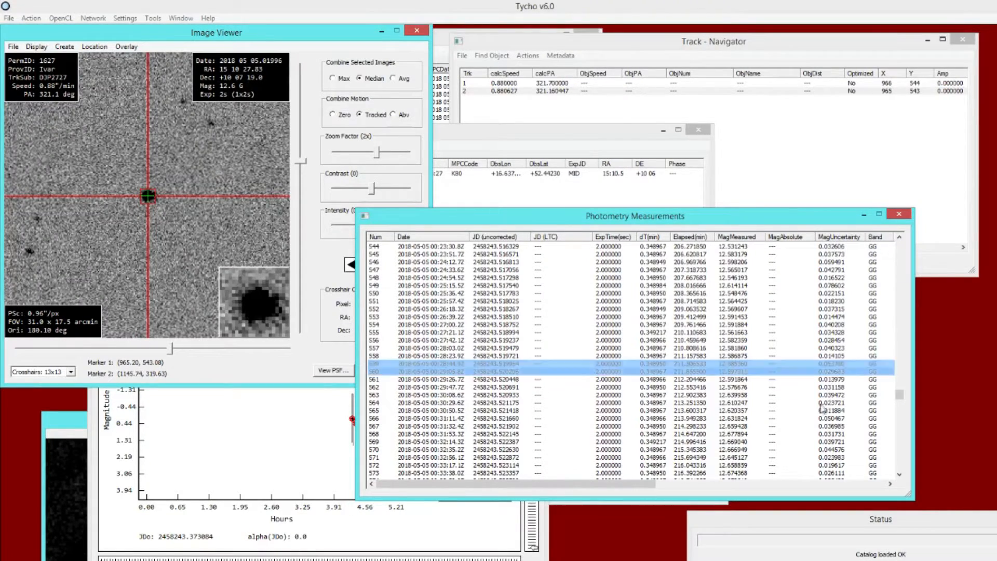
Look through the magnitude uncertainties for an outlying measurement and select measurement 681.
{"action": "scroll", "coordinate": [833, 412], "scroll_direction": "down", "scroll_amount": 18}
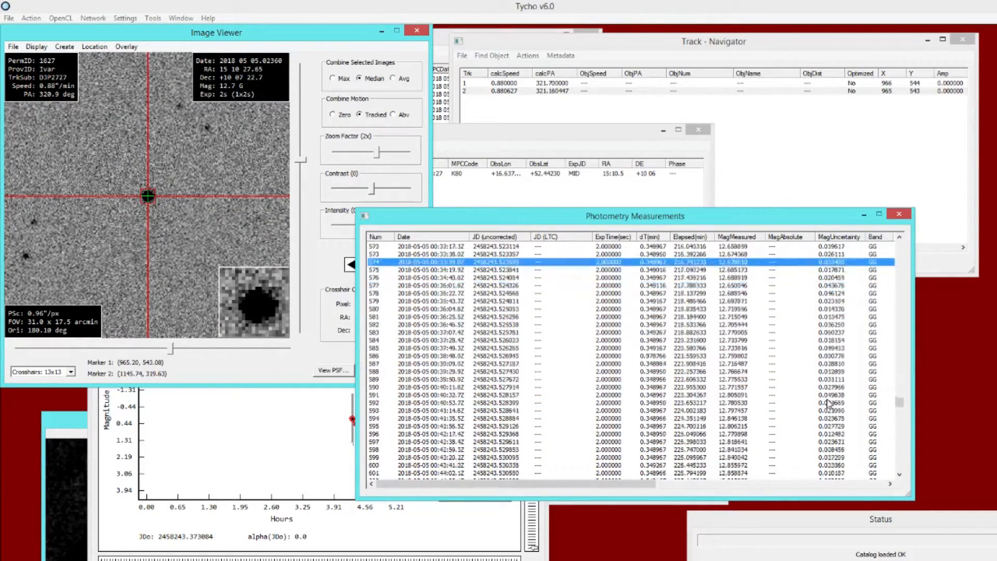
{"action": "scroll", "coordinate": [829, 403], "scroll_direction": "down", "scroll_amount": 6}
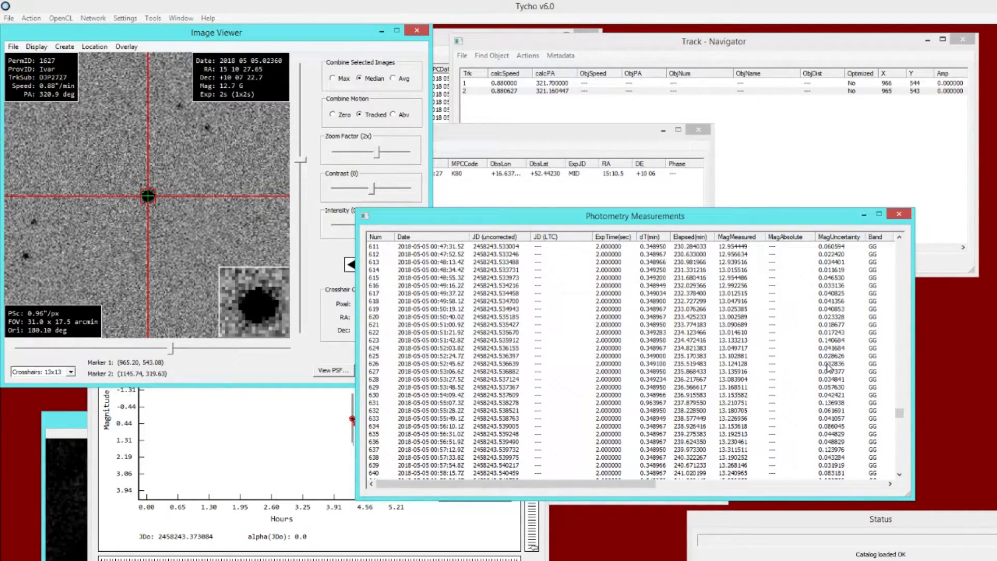
{"action": "scroll", "coordinate": [829, 383], "scroll_direction": "down", "scroll_amount": 1}
{"action": "scroll", "coordinate": [830, 385], "scroll_direction": "down", "scroll_amount": 11}
{"action": "scroll", "coordinate": [829, 385], "scroll_direction": "down", "scroll_amount": 1}
{"action": "left_click", "coordinate": [830, 372]}
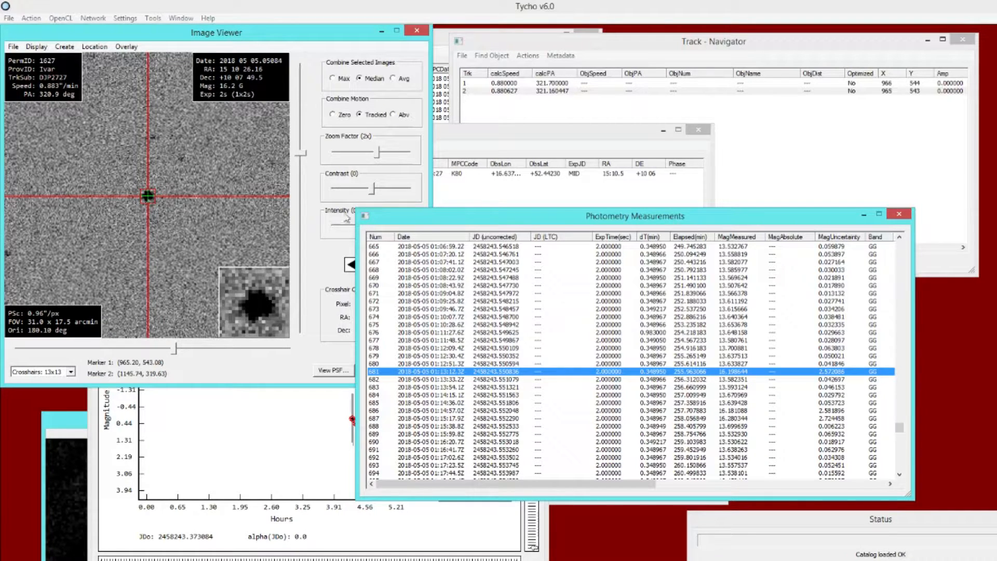
Set the Image Viewer zoom to 4x and add measurements 686 and 687 to the selection in the Photometry Measurements list.
{"action": "mouse_move", "coordinate": [377, 158]}
{"action": "left_mouse_down"}
{"action": "mouse_move", "coordinate": [365, 156]}
{"action": "mouse_move", "coordinate": [384, 159]}
{"action": "left_mouse_up"}
{"action": "left_click_drag", "start_coordinate": [469, 221], "coordinate": [472, 201]}
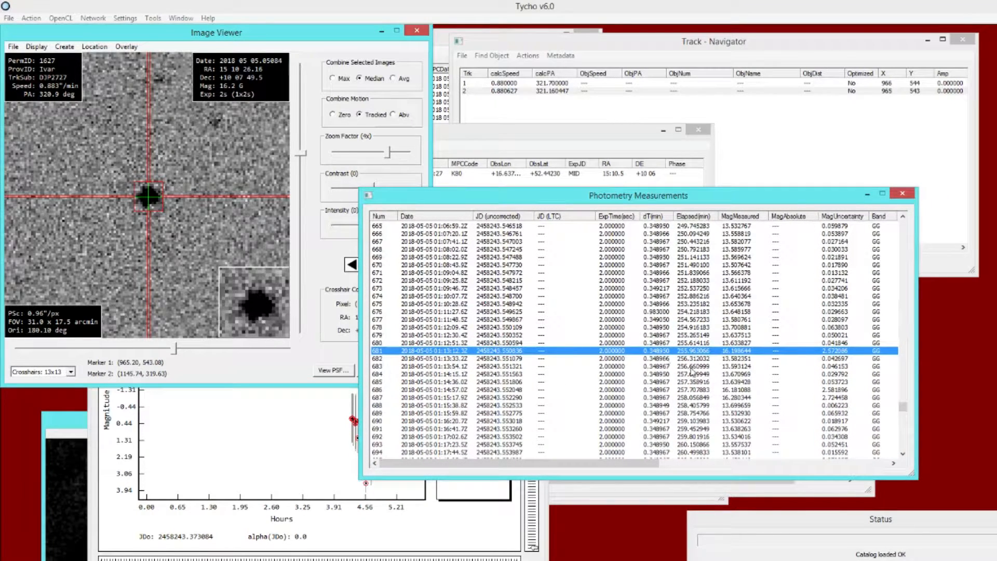
{"action": "left_click", "coordinate": [726, 389], "text": "ctrl"}
{"action": "left_click", "coordinate": [730, 397], "text": "ctrl"}
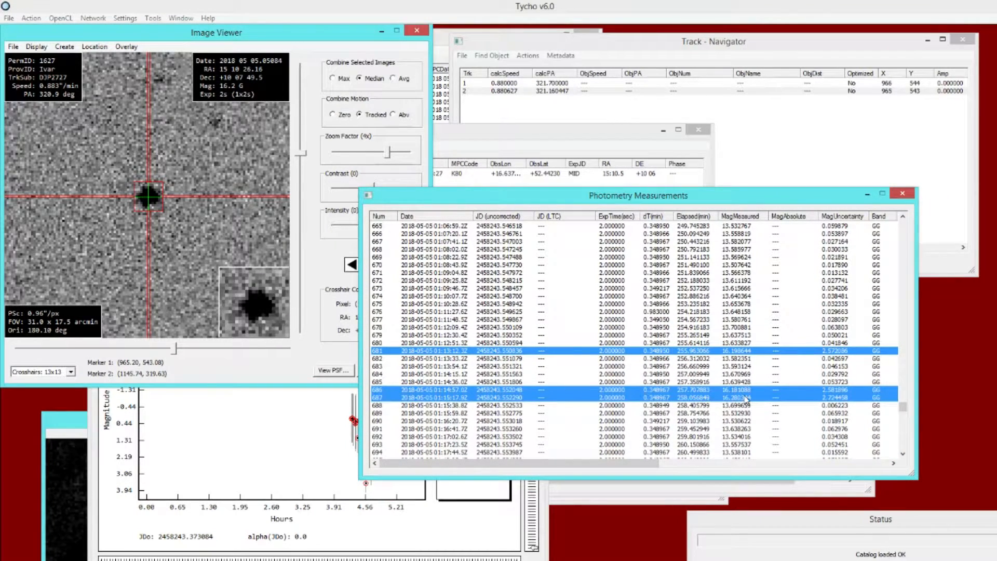
Add the measurements with large magnitude uncertainty, 695 to 698, 703 and 707, to the selection.
{"action": "scroll", "coordinate": [837, 402], "scroll_direction": "down", "scroll_amount": 3}
{"action": "left_click", "coordinate": [837, 390], "text": "ctrl"}
{"action": "left_click", "coordinate": [837, 398], "text": "ctrl"}
{"action": "left_click", "coordinate": [836, 405], "text": "ctrl"}
{"action": "left_click", "coordinate": [835, 414], "text": "ctrl"}
{"action": "scroll", "coordinate": [836, 423], "scroll_direction": "down", "scroll_amount": 2}
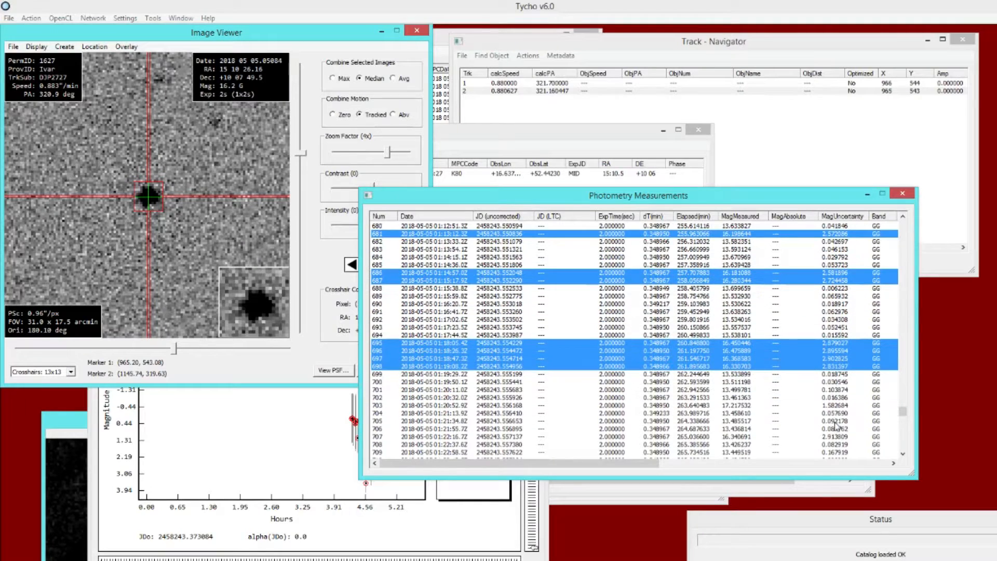
{"action": "left_click", "coordinate": [837, 406], "text": "ctrl"}
{"action": "left_click", "coordinate": [834, 436], "text": "ctrl"}
{"action": "scroll", "coordinate": [839, 431], "scroll_direction": "down", "scroll_amount": 4}
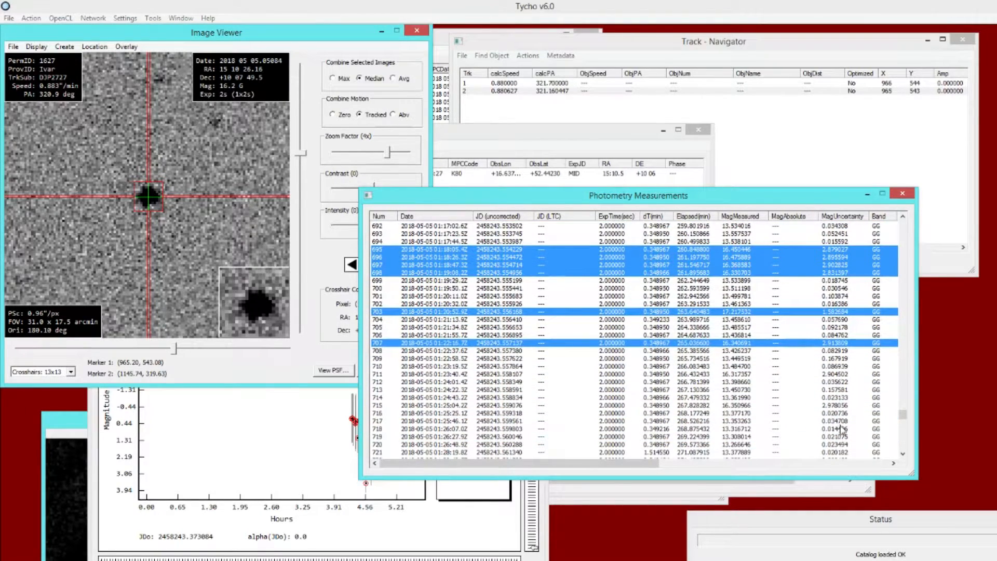
Extend the outlier selection in the Photometry Measurements list with measurements 711, 715, 730 and 731.
{"action": "left_click", "coordinate": [833, 374], "text": "ctrl"}
{"action": "left_click", "coordinate": [835, 405], "text": "ctrl"}
{"action": "scroll", "coordinate": [843, 425], "scroll_direction": "down", "scroll_amount": 4}
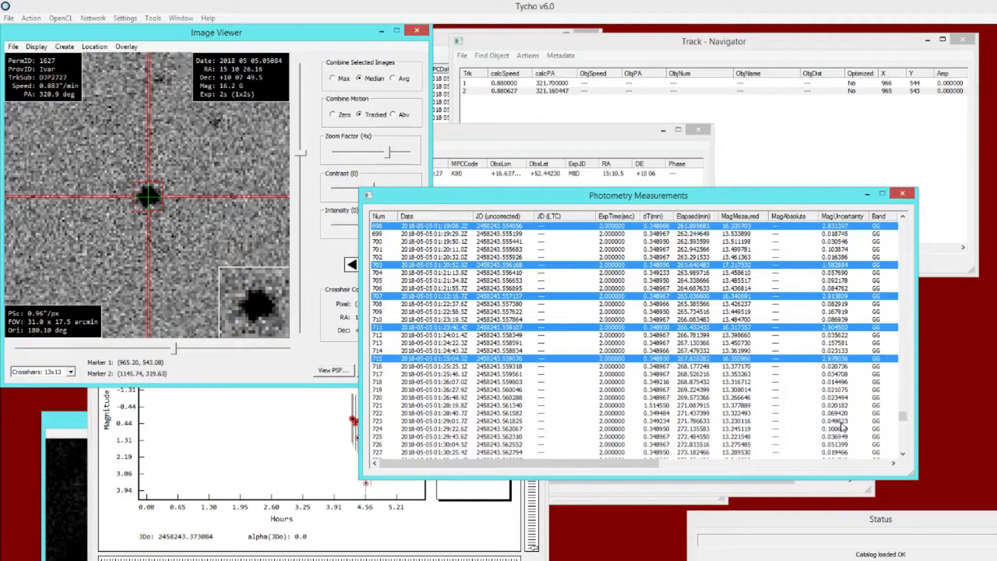
{"action": "scroll", "coordinate": [843, 426], "scroll_direction": "down", "scroll_amount": 2}
{"action": "left_click", "coordinate": [831, 390], "text": "ctrl"}
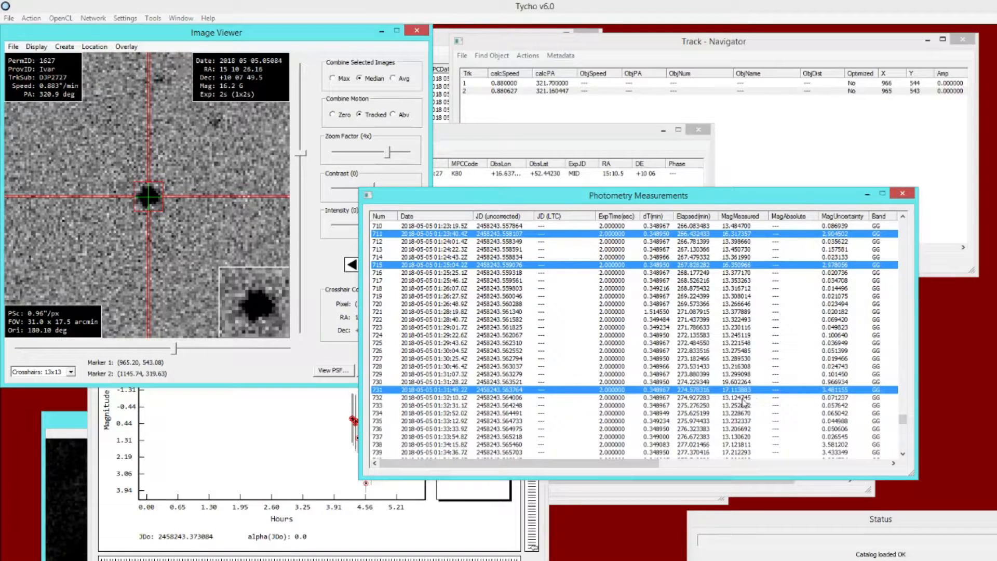
{"action": "left_click", "coordinate": [829, 383], "text": "ctrl"}
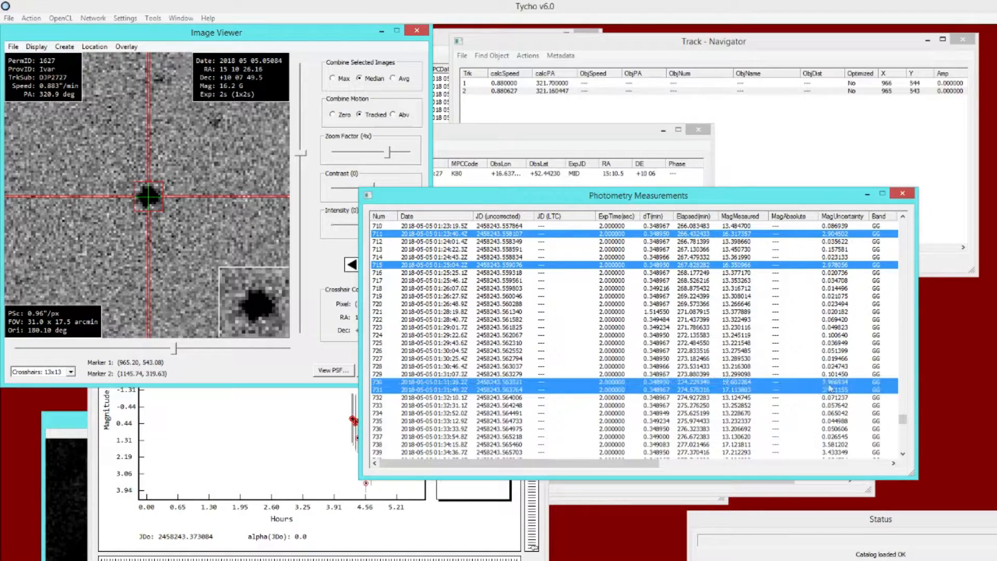
{"action": "scroll", "coordinate": [789, 363], "scroll_direction": "down", "scroll_amount": 4}
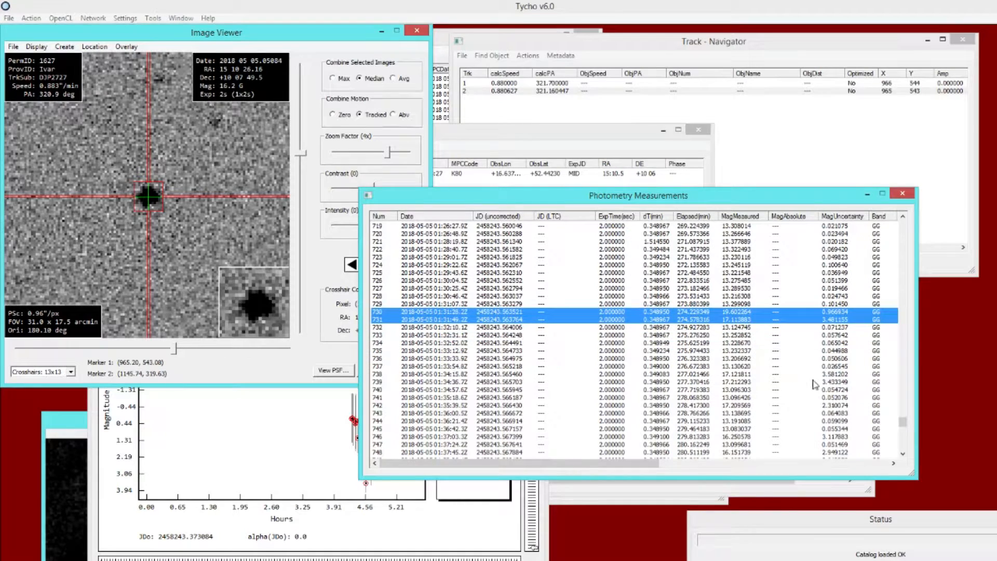
Add measurements 738, 742, 746, 748, 749, 751 and 753 to the selection and delete all selected measurements.
{"action": "left_click", "coordinate": [832, 350], "text": "ctrl"}
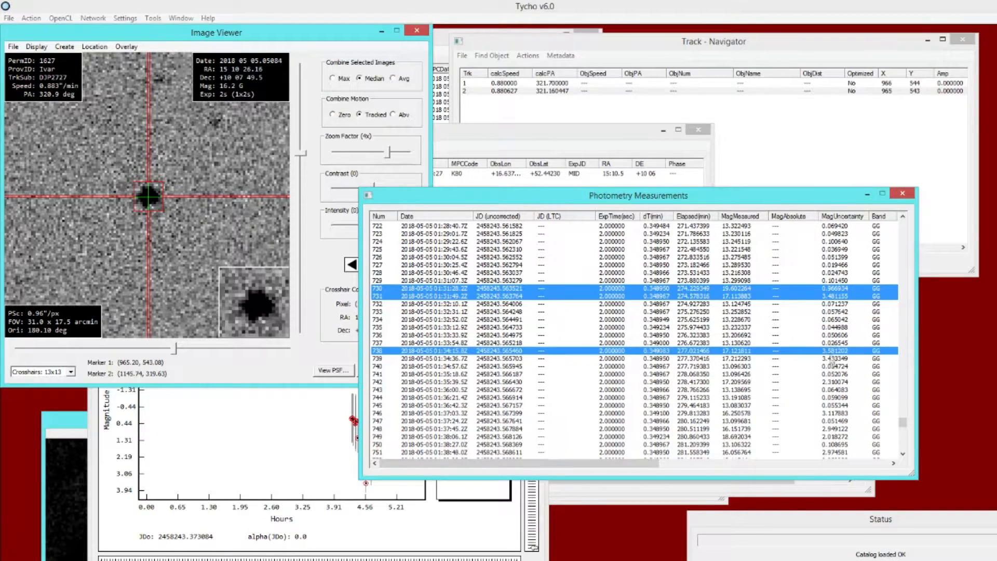
{"action": "left_click", "coordinate": [830, 383], "text": "ctrl"}
{"action": "left_click", "coordinate": [832, 414], "text": "ctrl"}
{"action": "scroll", "coordinate": [818, 405], "scroll_direction": "down", "scroll_amount": 2}
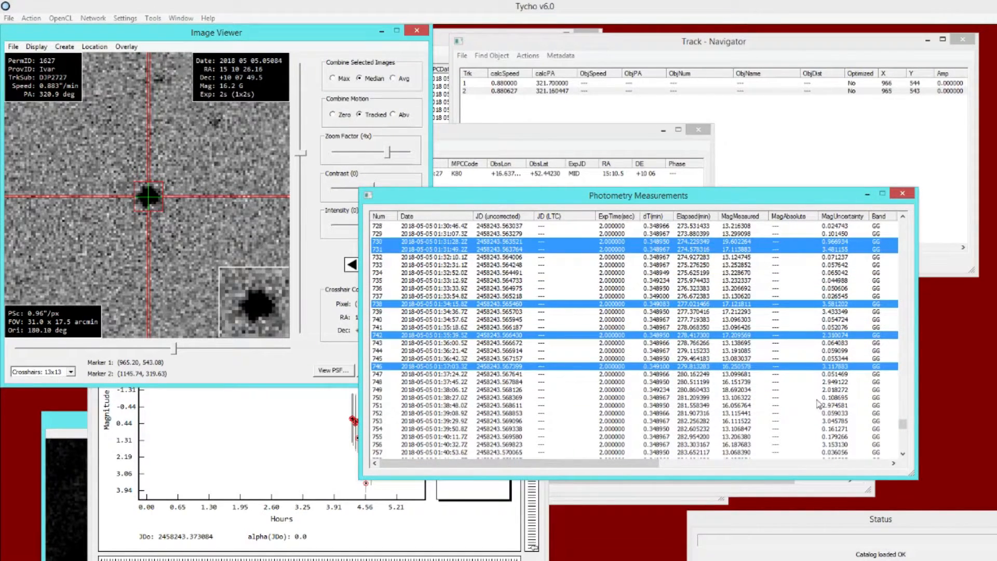
{"action": "left_click", "coordinate": [836, 383], "text": "ctrl"}
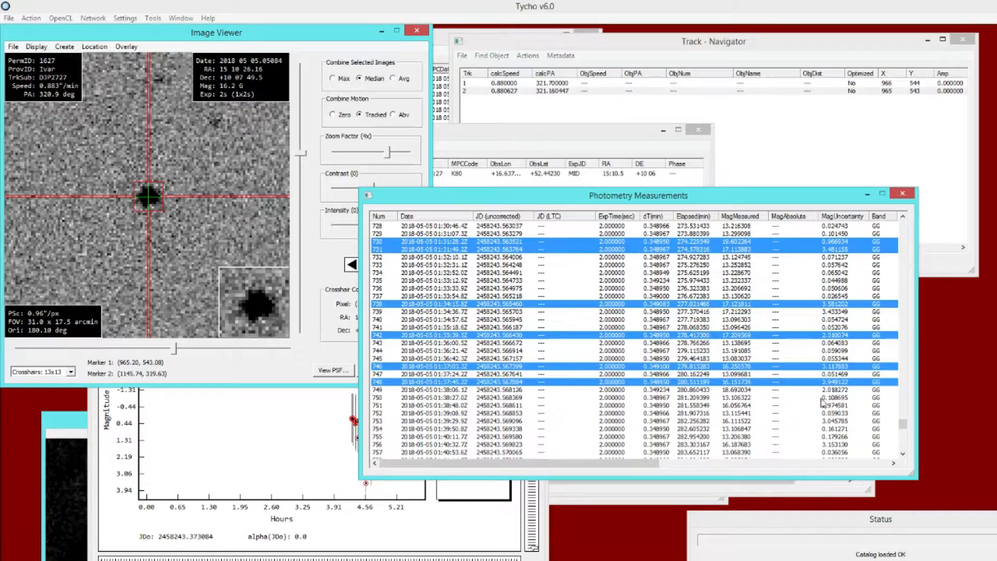
{"action": "left_click", "coordinate": [788, 391], "text": "ctrl"}
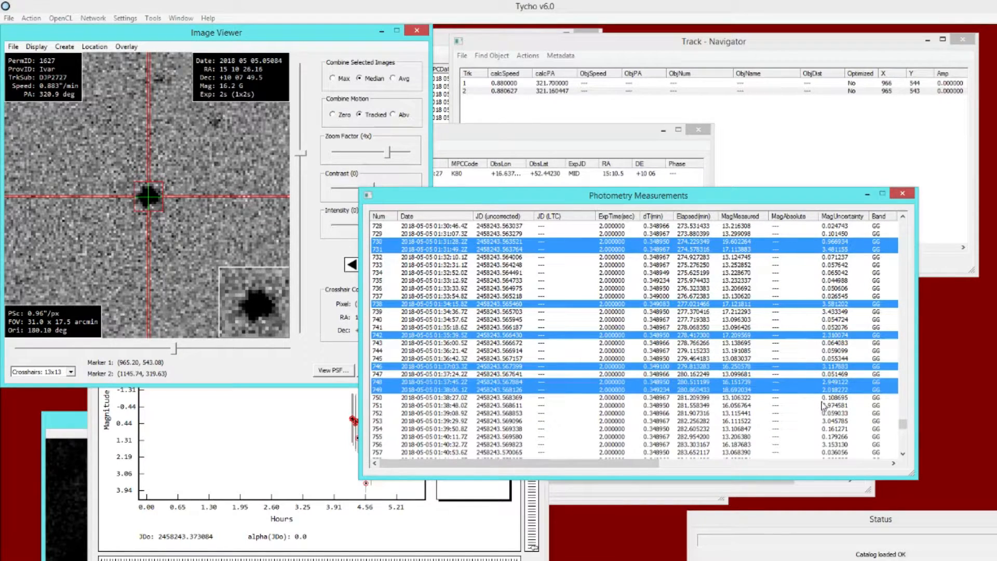
{"action": "scroll", "coordinate": [823, 406], "scroll_direction": "down", "scroll_amount": 1}
{"action": "left_click", "coordinate": [814, 384], "text": "ctrl"}
{"action": "scroll", "coordinate": [808, 394], "scroll_direction": "down", "scroll_amount": 3}
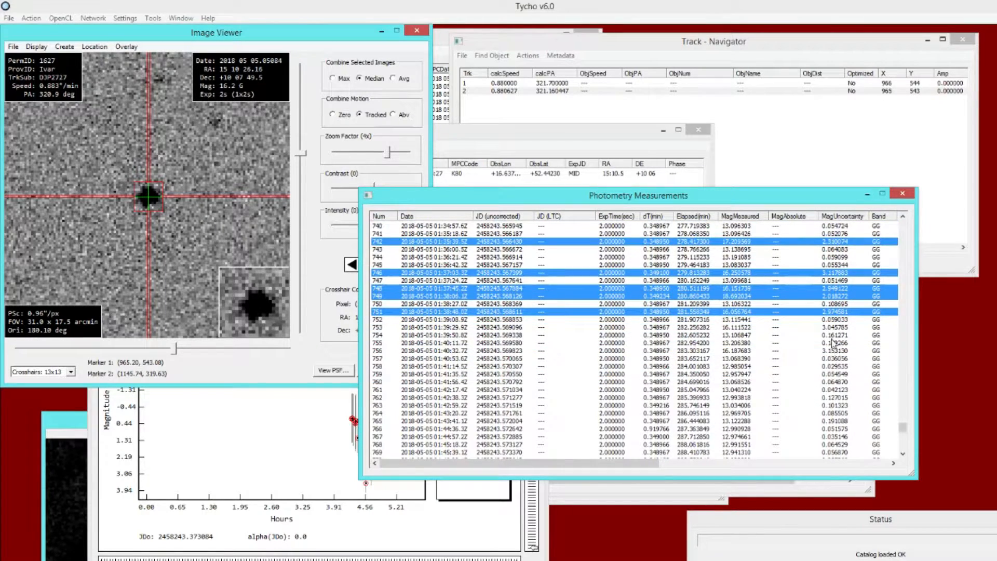
{"action": "left_click", "coordinate": [823, 329], "text": "ctrl"}
{"action": "right_click", "coordinate": [751, 294]}
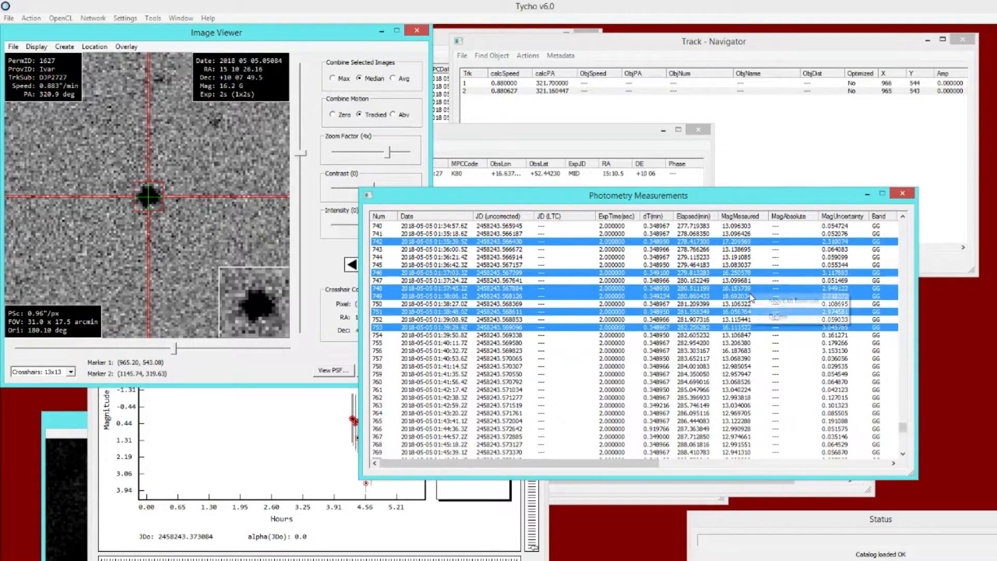
{"action": "left_click", "coordinate": [776, 317]}
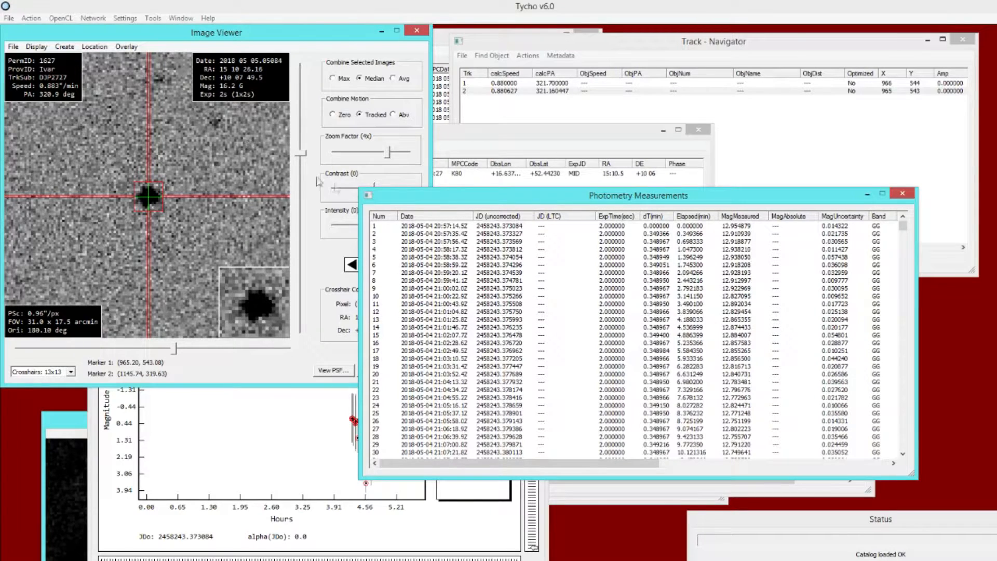
Plot all photometry sets as a new lightcurve, then enlarge its window and move it down over the Photometry Sets list.
{"action": "left_click", "coordinate": [226, 405]}
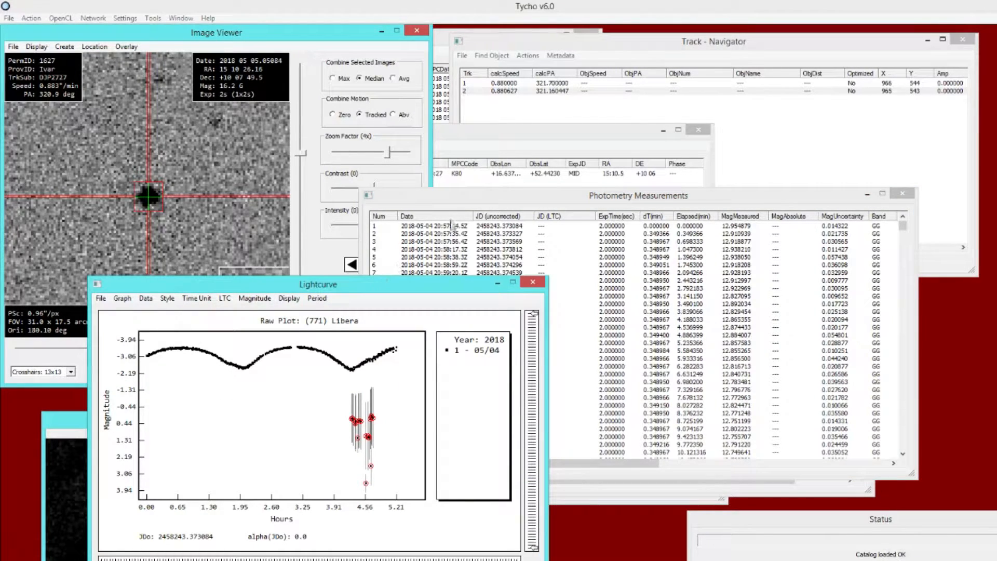
{"action": "left_click", "coordinate": [465, 139]}
{"action": "left_click", "coordinate": [128, 147]}
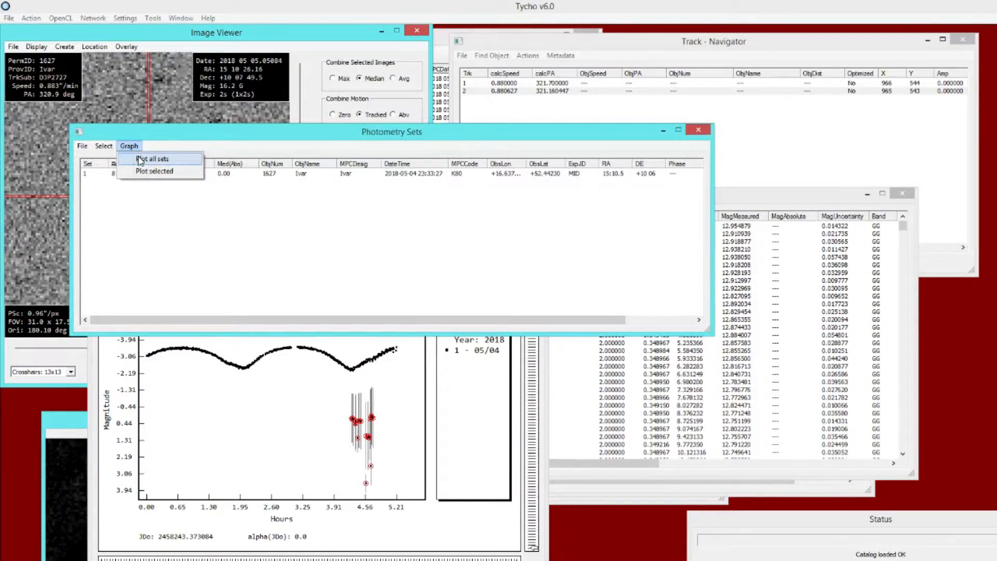
{"action": "left_click", "coordinate": [151, 156]}
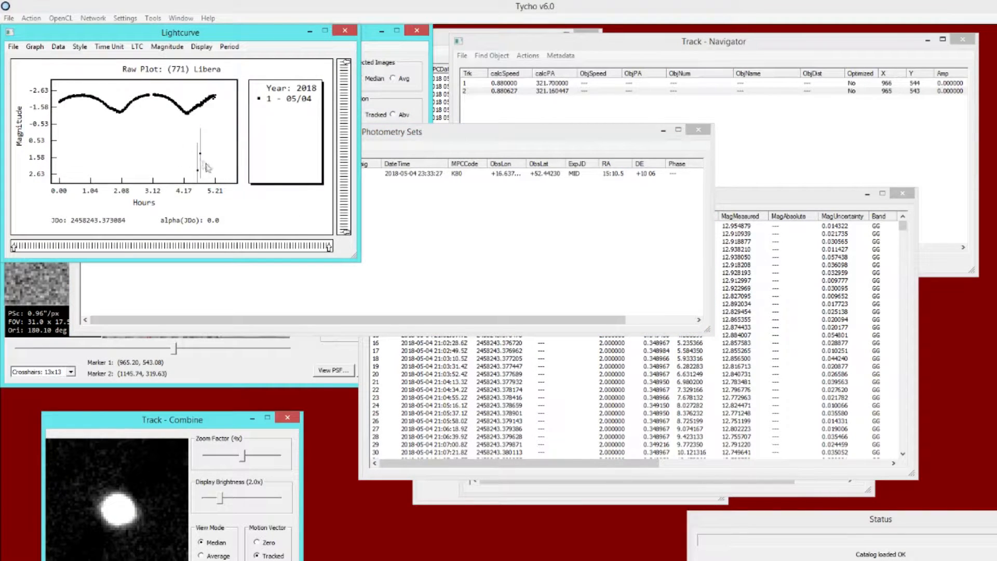
{"action": "left_click_drag", "start_coordinate": [355, 258], "coordinate": [496, 371]}
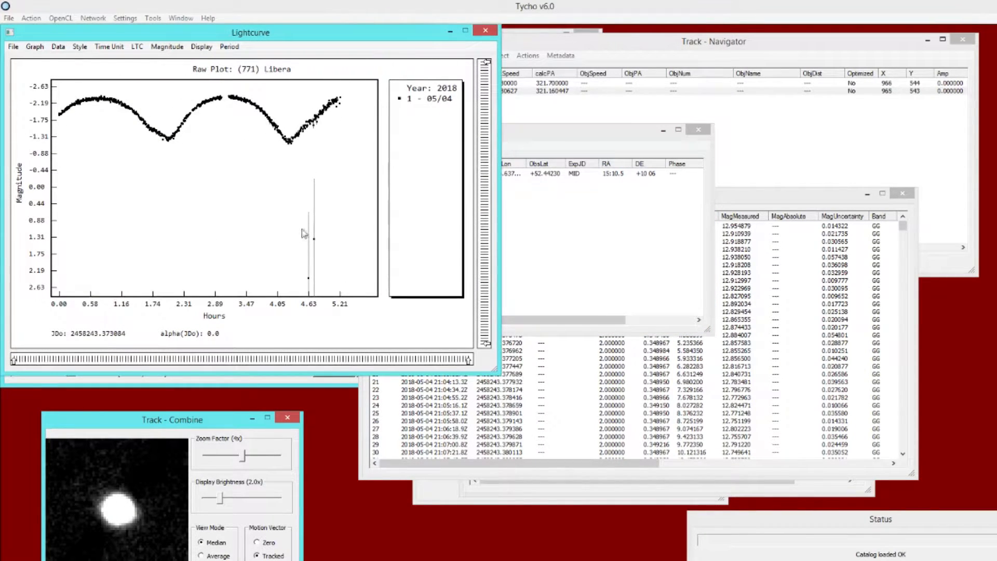
{"action": "left_click_drag", "start_coordinate": [222, 39], "coordinate": [272, 186]}
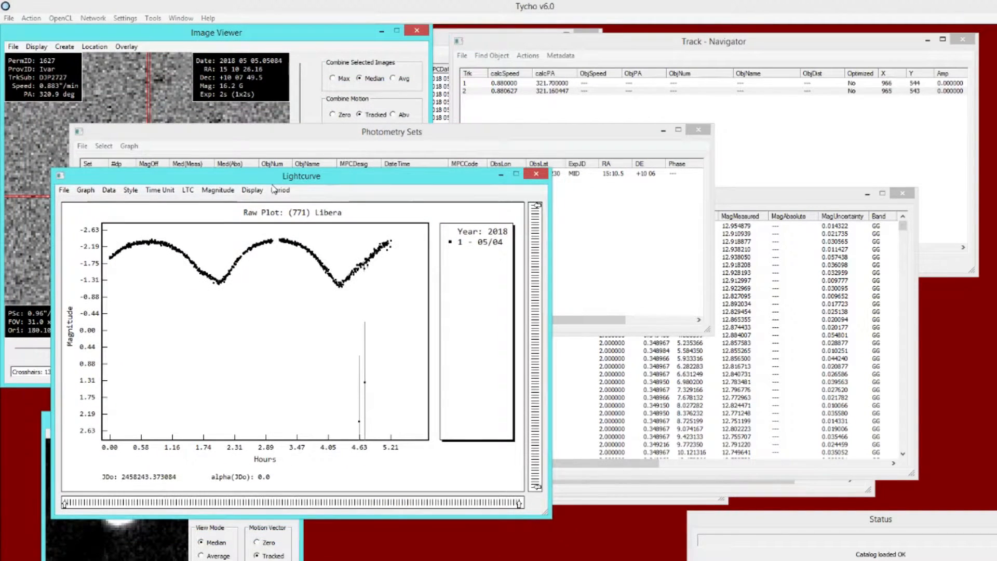
Delete the two outlying points below the lightcurve and move the Lightcurve window clear of the Photometry Sets menus.
{"action": "left_click_drag", "start_coordinate": [339, 363], "coordinate": [392, 439]}
{"action": "right_click", "coordinate": [330, 378]}
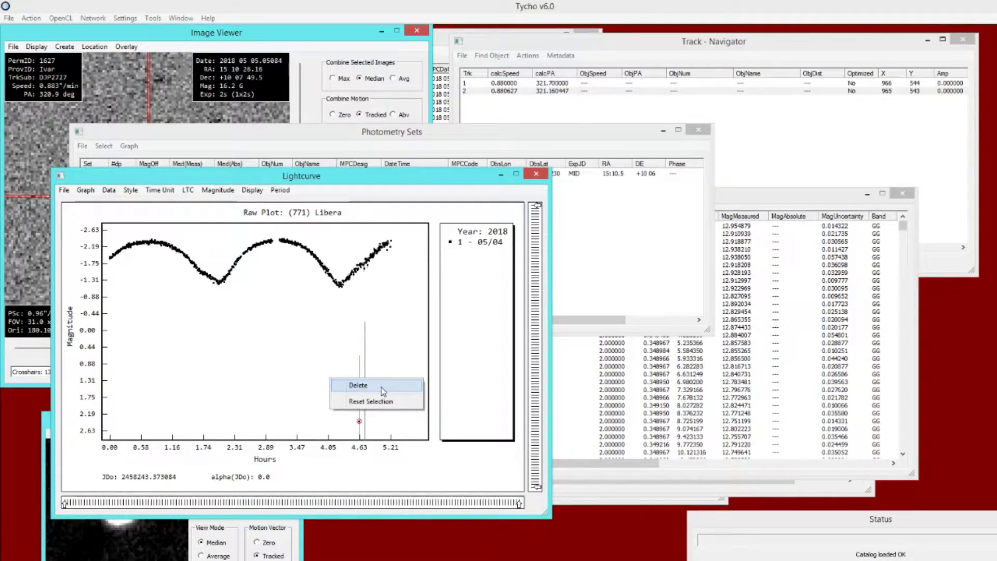
{"action": "left_click", "coordinate": [381, 387]}
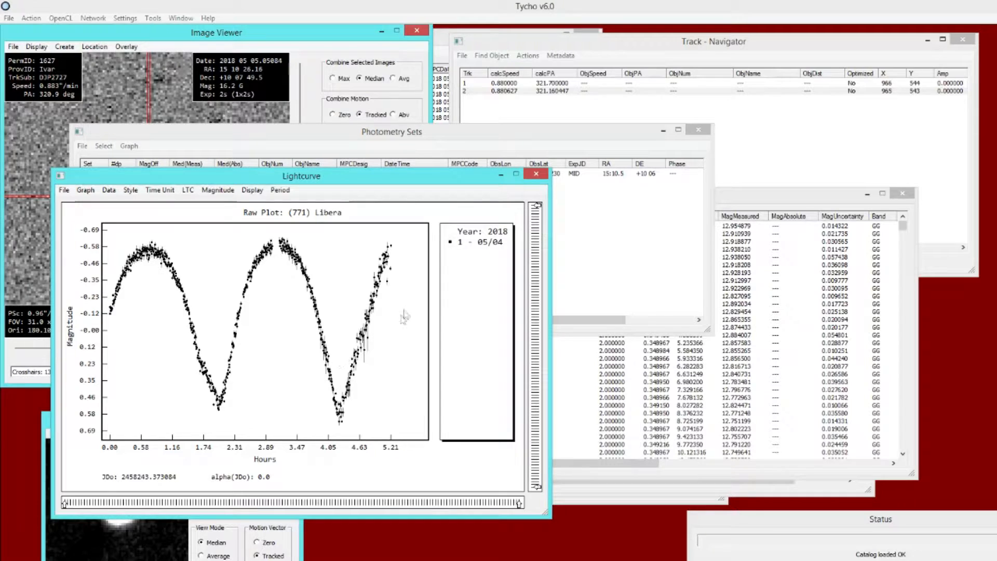
{"action": "left_click_drag", "start_coordinate": [327, 176], "coordinate": [313, 174]}
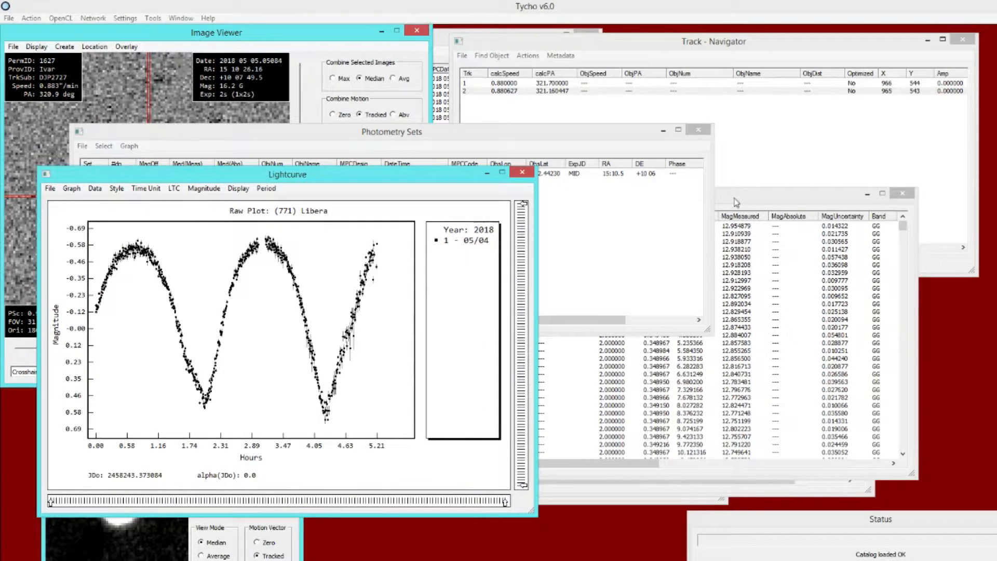
{"action": "left_click_drag", "start_coordinate": [396, 181], "coordinate": [443, 177]}
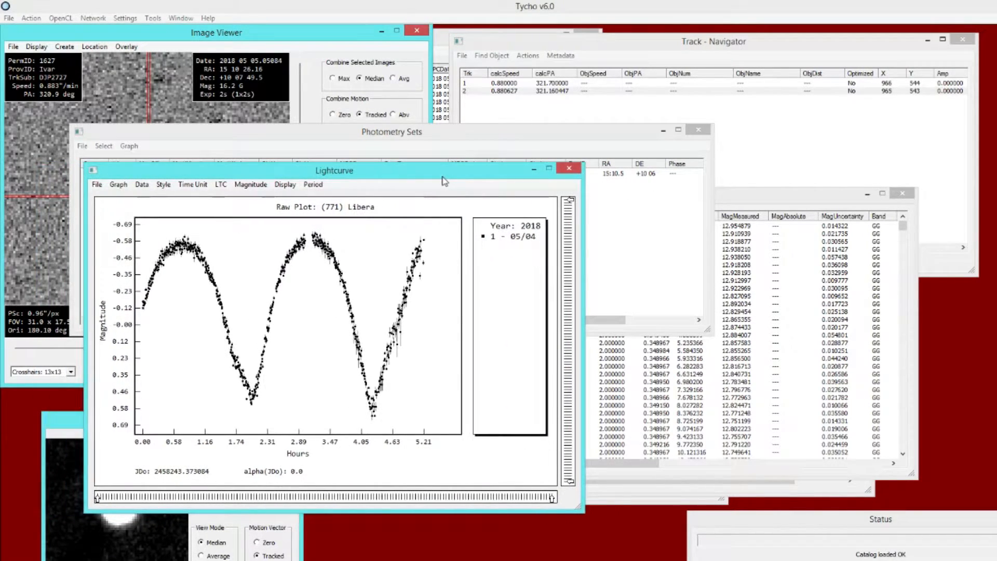
{"action": "left_click_drag", "start_coordinate": [268, 171], "coordinate": [431, 205]}
Save the cleaned photometry set to the repository, overwriting the existing 1627_test entry.
{"action": "left_click", "coordinate": [141, 143]}
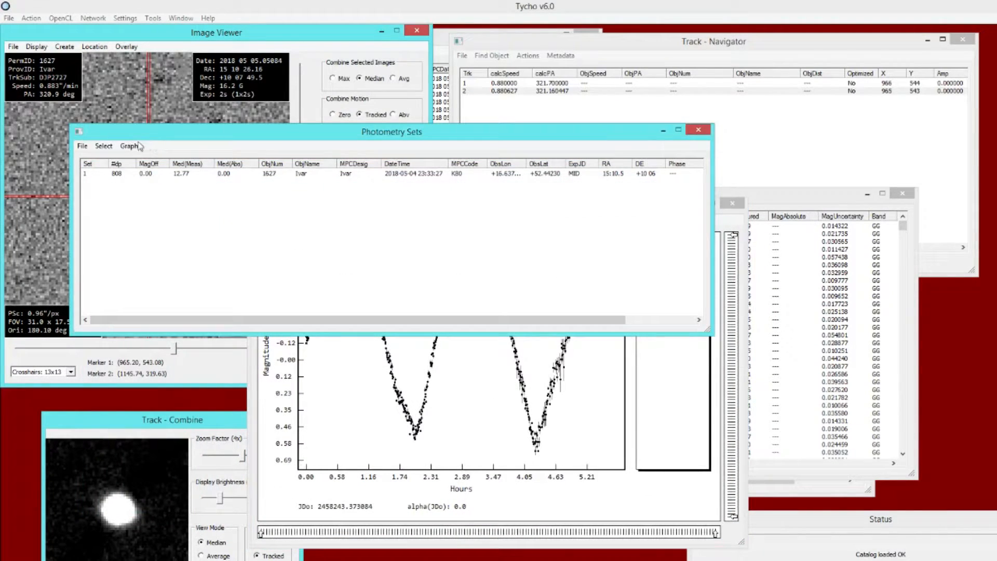
{"action": "left_click", "coordinate": [81, 147]}
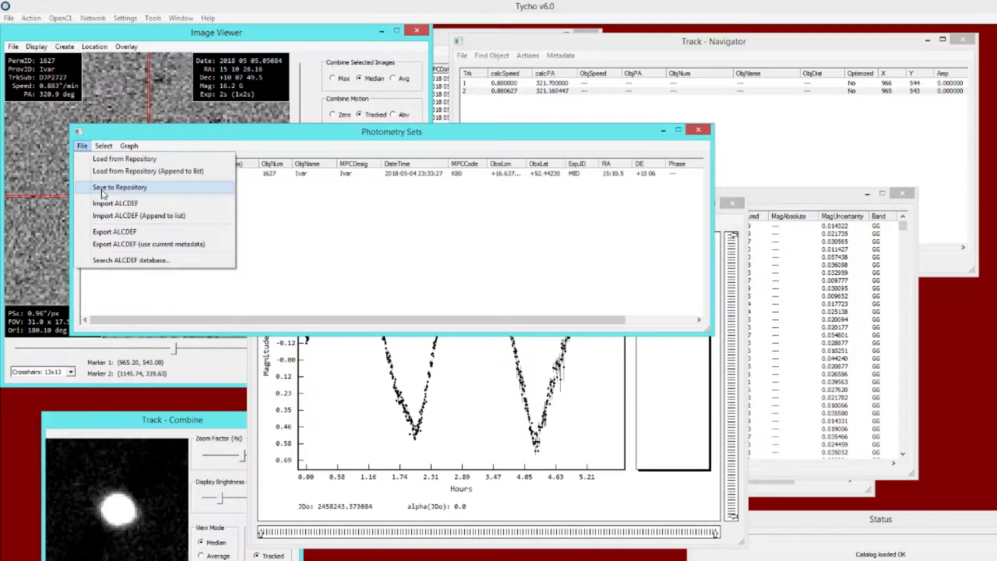
{"action": "left_click", "coordinate": [104, 187]}
{"action": "left_click", "coordinate": [162, 210]}
{"action": "left_click", "coordinate": [403, 355]}
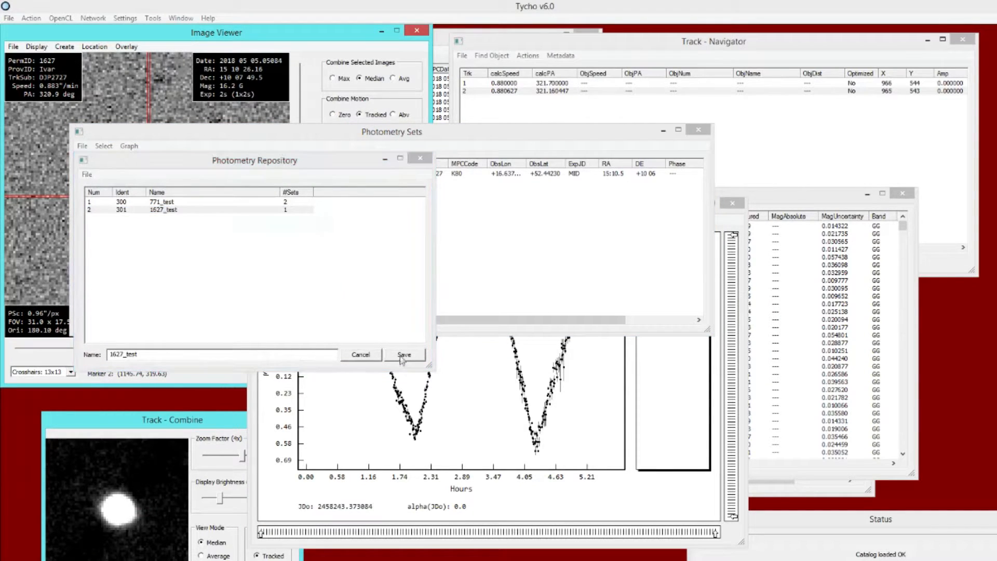
{"action": "left_click", "coordinate": [253, 280]}
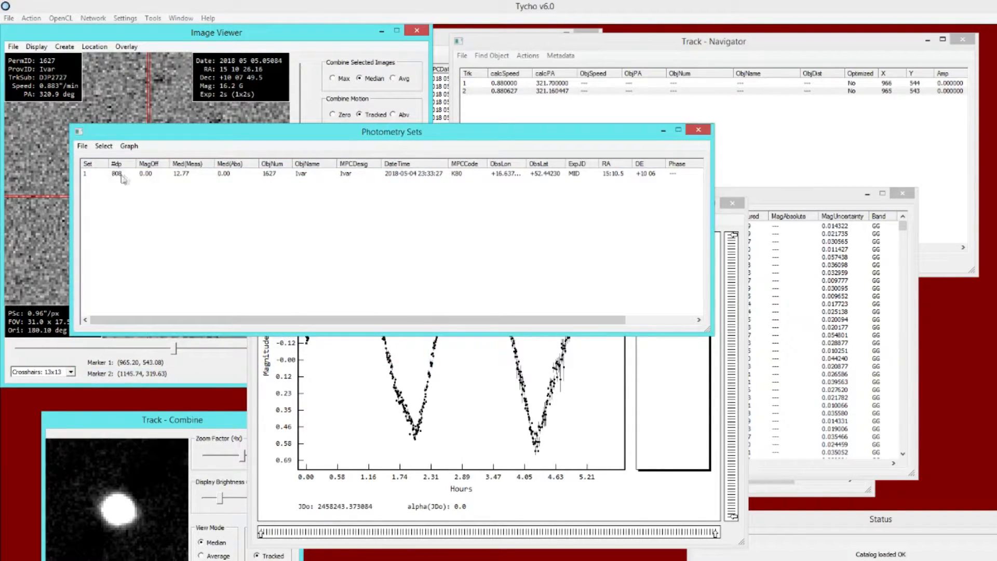
Plot all photometry sets again, change the graph's object label to "(1627) Ivar" and reposition the Lightcurve window.
{"action": "left_click", "coordinate": [129, 146]}
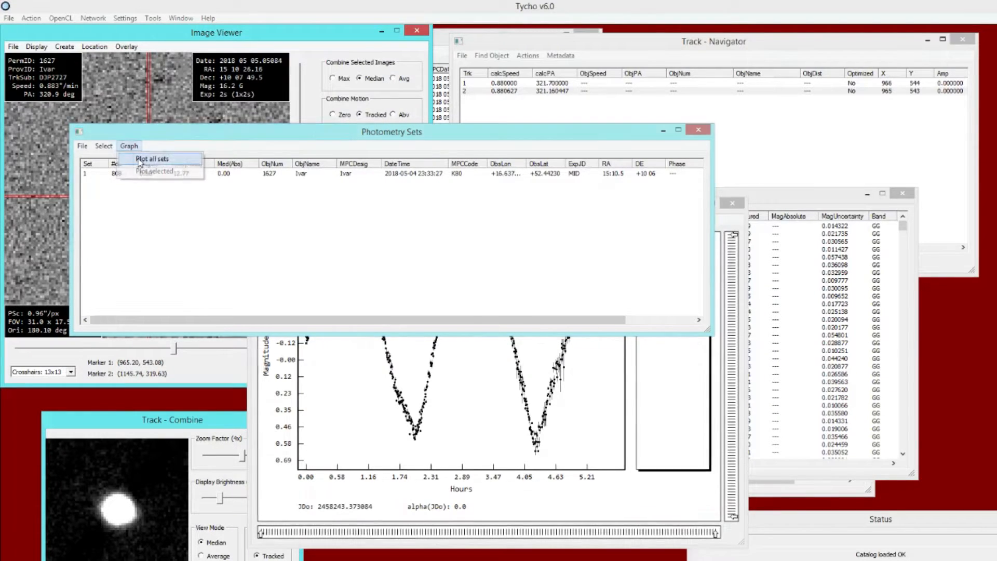
{"action": "left_click", "coordinate": [136, 155]}
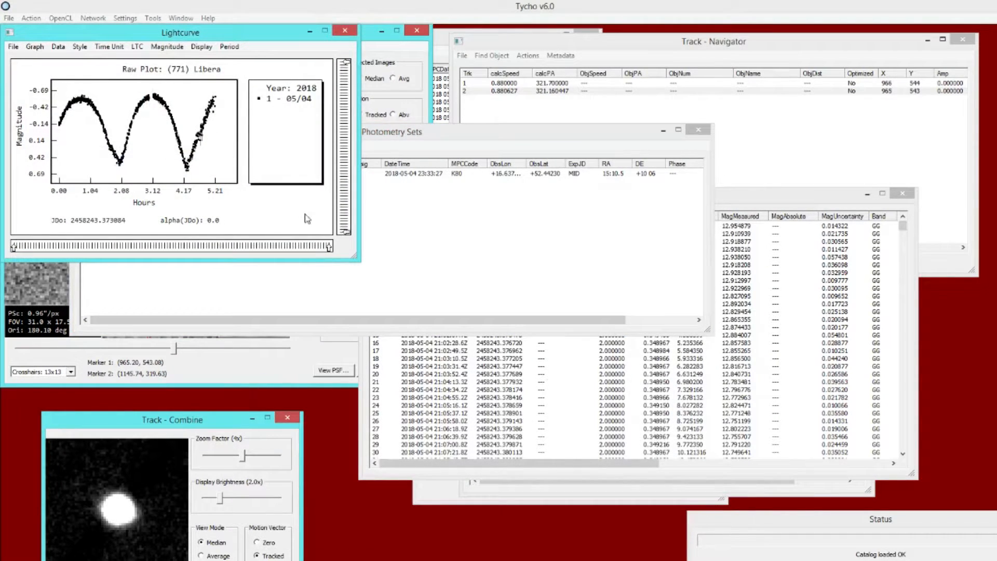
{"action": "left_click", "coordinate": [35, 46]}
{"action": "left_click", "coordinate": [54, 60]}
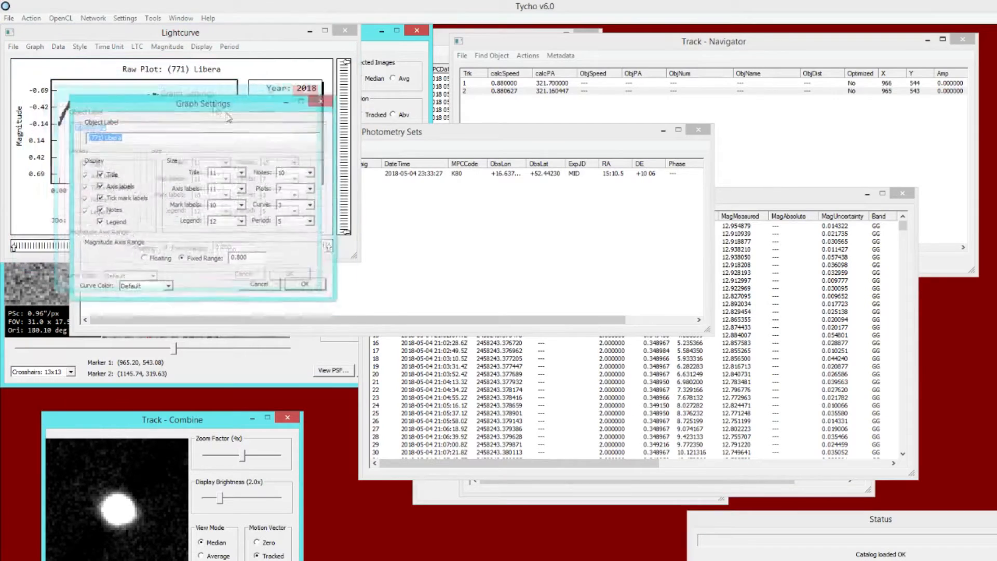
{"action": "type", "text": "("}
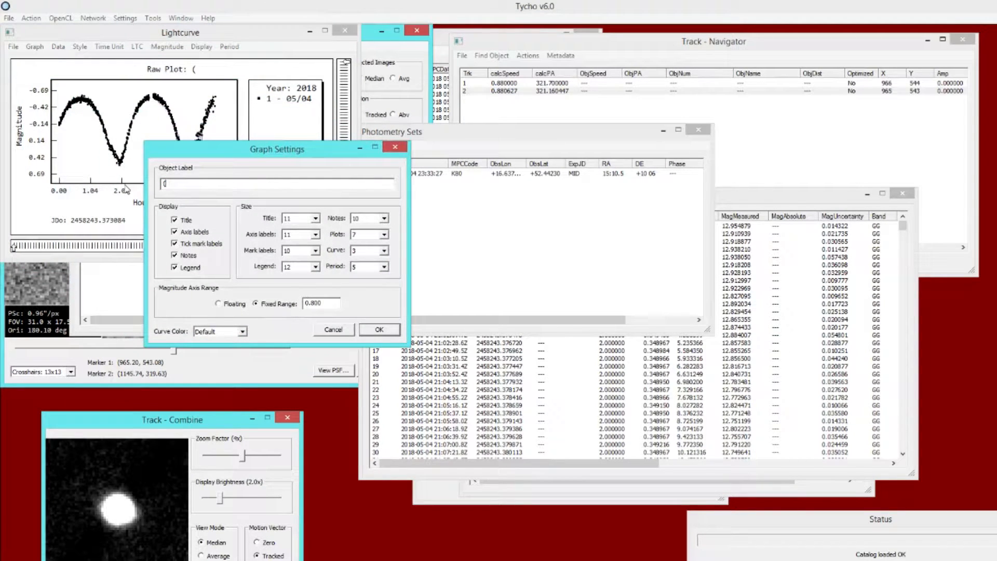
{"action": "type", "text": "1627) Ivar"}
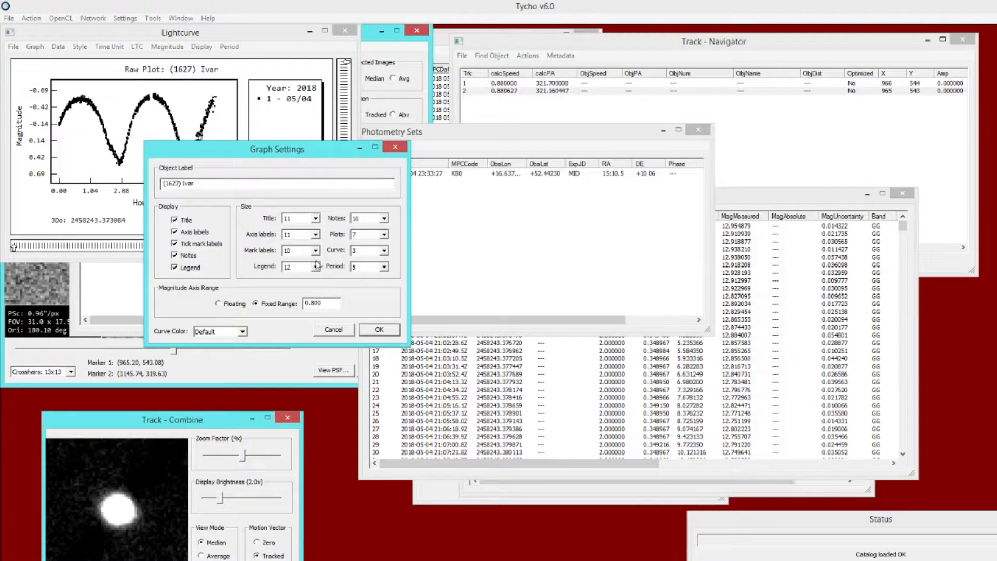
{"action": "left_click", "coordinate": [378, 329]}
{"action": "left_click_drag", "start_coordinate": [204, 37], "coordinate": [399, 221]}
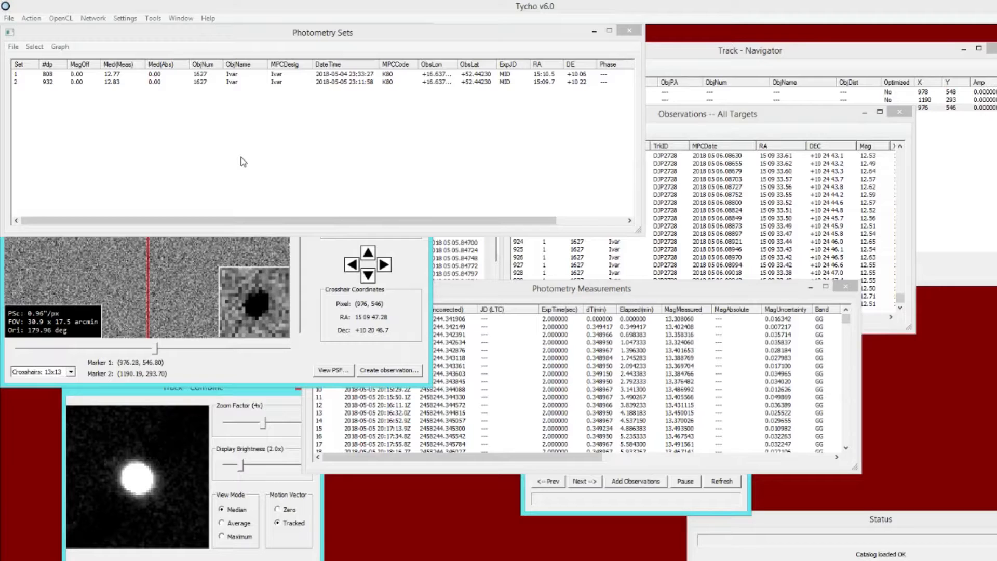
Select the second photometry set, plot all sets together to view both nights, and close that lightcurve.
{"action": "left_click", "coordinate": [241, 157]}
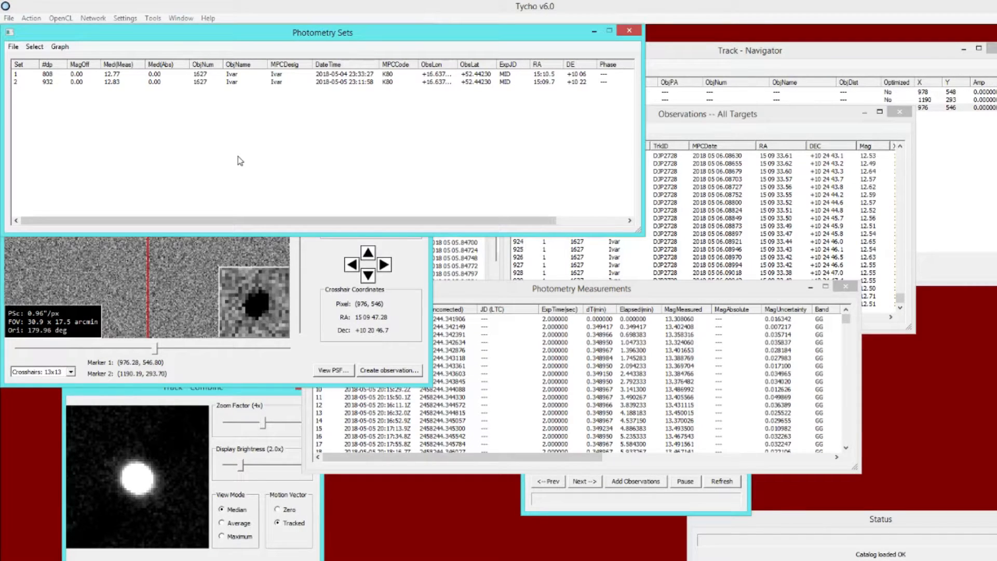
{"action": "left_click", "coordinate": [170, 82]}
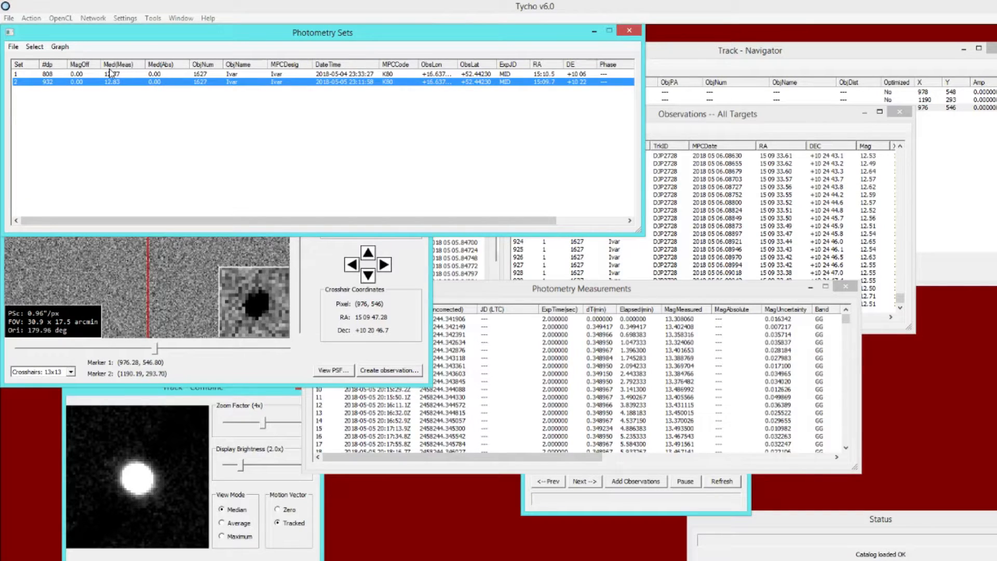
{"action": "left_click", "coordinate": [62, 48]}
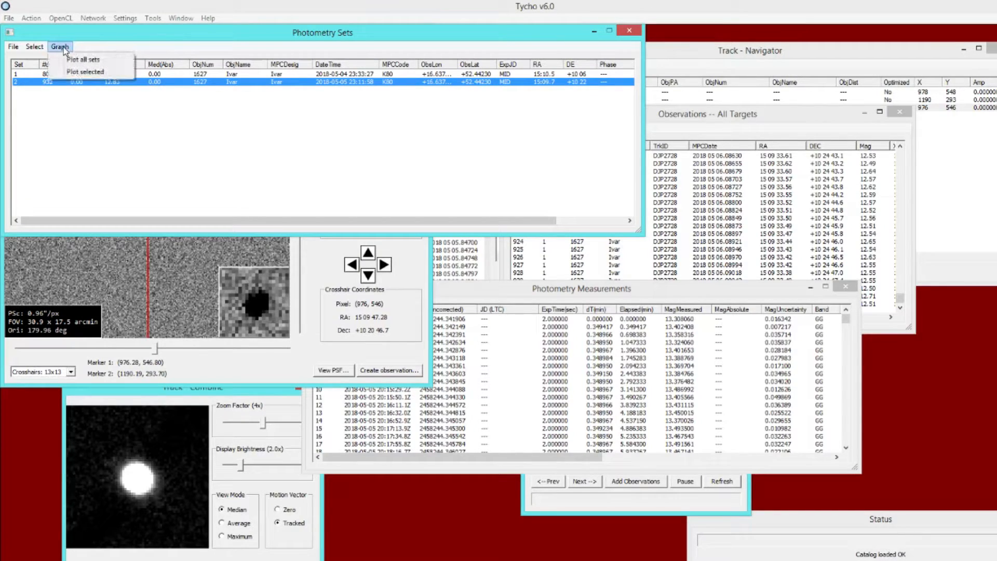
{"action": "left_click", "coordinate": [92, 60]}
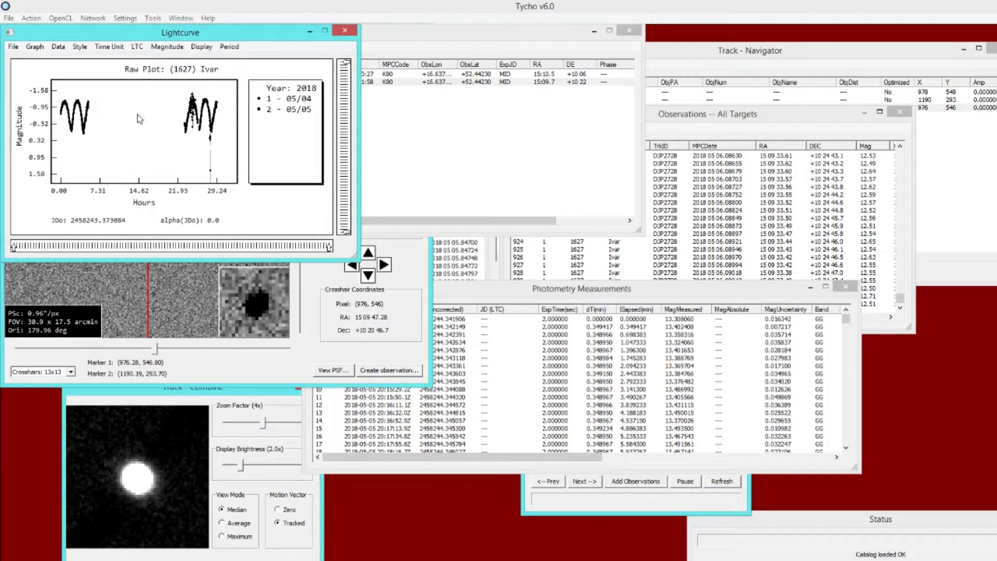
{"action": "left_click", "coordinate": [345, 30]}
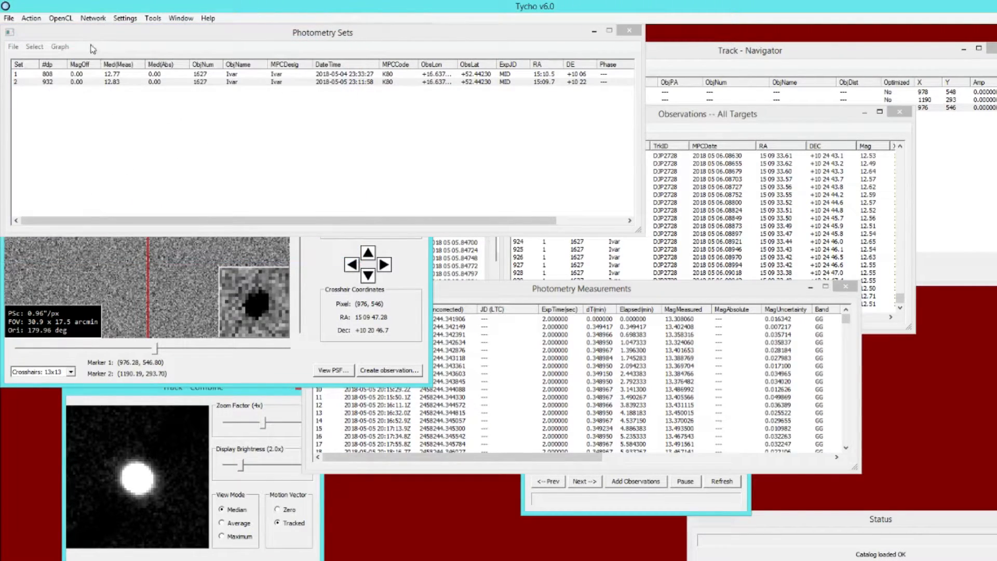
Plot only the selected second photometry set (05/05), then move its Lightcurve window down and enlarge it.
{"action": "left_click", "coordinate": [62, 47]}
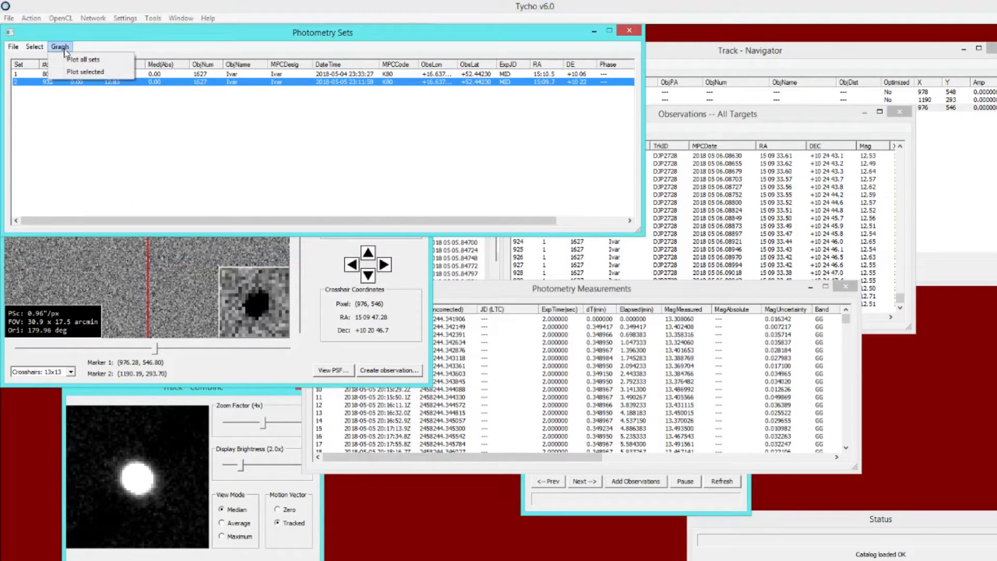
{"action": "left_click", "coordinate": [85, 72]}
{"action": "left_click_drag", "start_coordinate": [169, 56], "coordinate": [261, 107]}
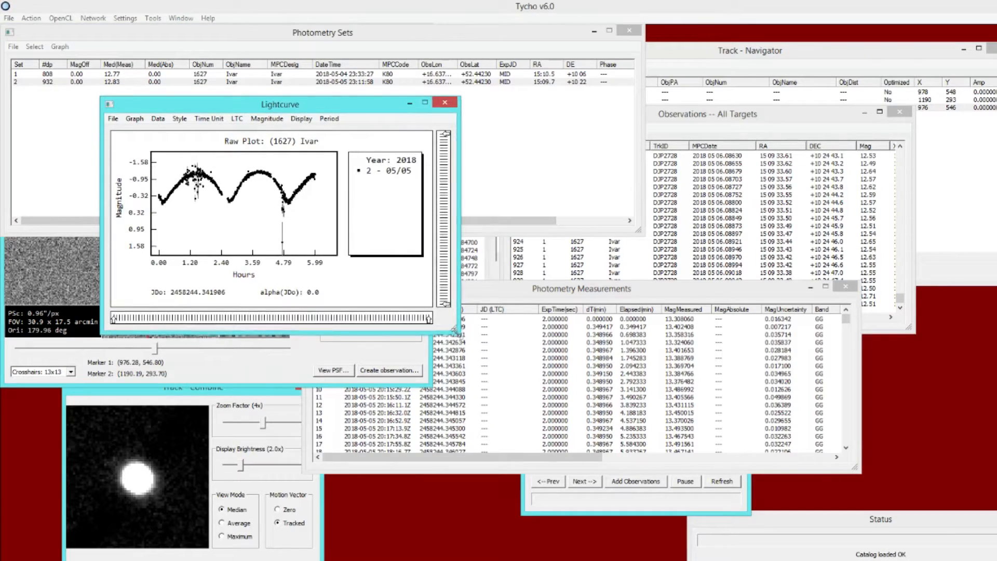
{"action": "left_click_drag", "start_coordinate": [453, 329], "coordinate": [542, 387]}
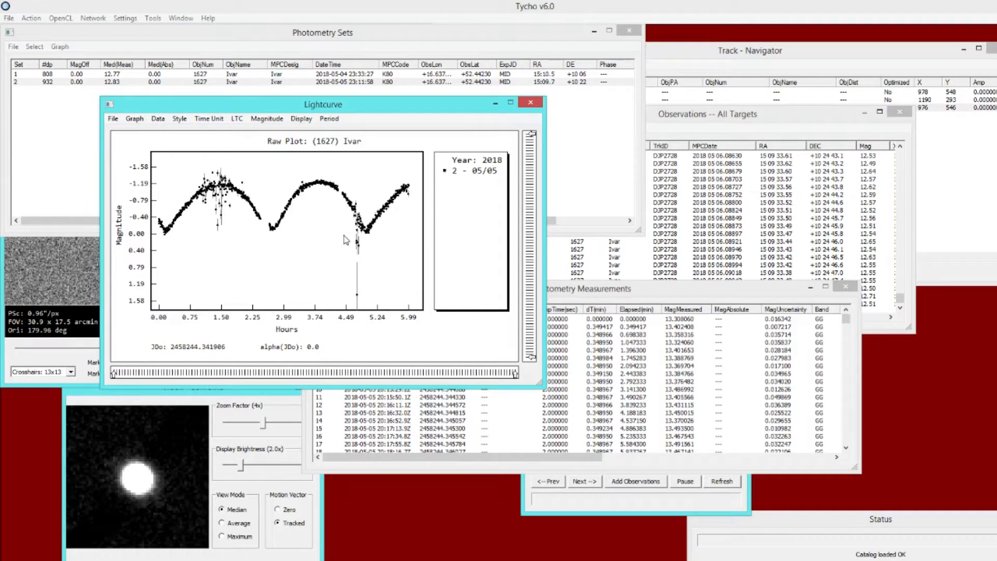
Delete the outlying points below the curve near the last minimum and below the first peak of the 05/05 lightcurve.
{"action": "left_click_drag", "start_coordinate": [343, 237], "coordinate": [372, 312]}
{"action": "right_click", "coordinate": [313, 251]}
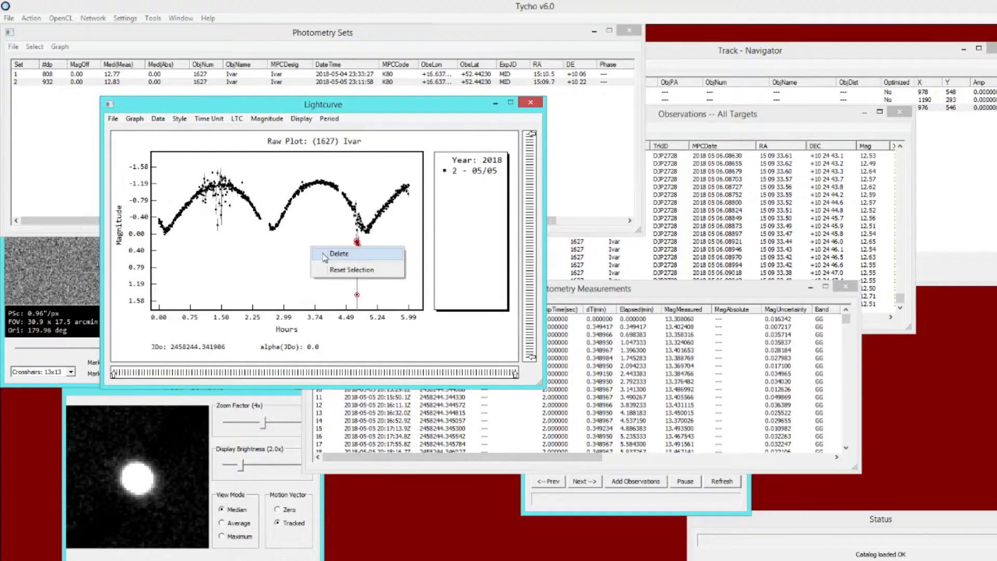
{"action": "left_click", "coordinate": [325, 255]}
{"action": "left_click_drag", "start_coordinate": [210, 213], "coordinate": [233, 289]}
{"action": "right_click", "coordinate": [249, 289]}
{"action": "left_click", "coordinate": [266, 292]}
{"action": "left_click_drag", "start_coordinate": [202, 220], "coordinate": [222, 263]}
{"action": "right_click", "coordinate": [227, 266]}
{"action": "left_click", "coordinate": [243, 271]}
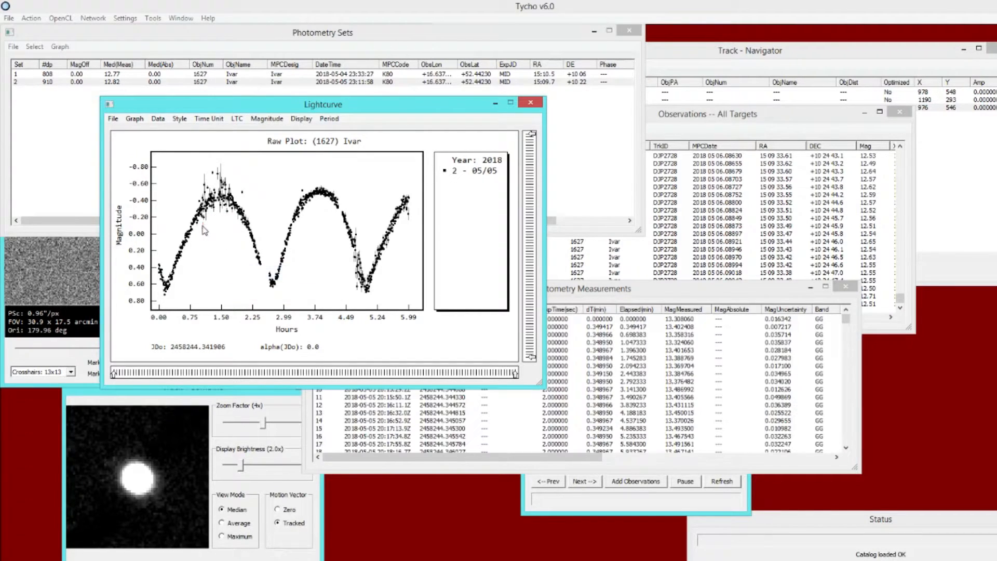
{"action": "left_click_drag", "start_coordinate": [203, 227], "coordinate": [211, 239]}
{"action": "right_click", "coordinate": [214, 243]}
{"action": "left_click", "coordinate": [242, 251]}
Delete the remaining scattered outliers above and around the first peak of the 05/05 lightcurve.
{"action": "left_click_drag", "start_coordinate": [191, 165], "coordinate": [312, 190]}
{"action": "right_click", "coordinate": [276, 187]}
{"action": "left_click", "coordinate": [291, 191]}
{"action": "right_click", "coordinate": [251, 186]}
{"action": "left_click", "coordinate": [272, 193]}
{"action": "right_click", "coordinate": [278, 179]}
{"action": "left_click", "coordinate": [296, 185]}
{"action": "left_click_drag", "start_coordinate": [224, 195], "coordinate": [236, 218]}
{"action": "right_click", "coordinate": [240, 242]}
{"action": "left_click", "coordinate": [256, 248]}
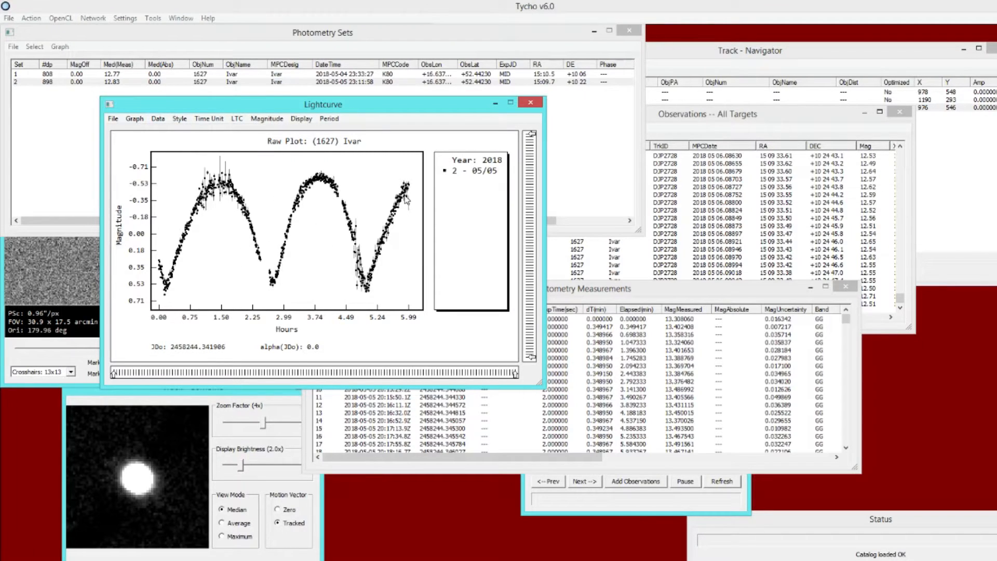
Close the 05/05 lightcurve and save the cleaned photometry sets to the repository.
{"action": "left_click", "coordinate": [531, 103]}
{"action": "left_click", "coordinate": [13, 46]}
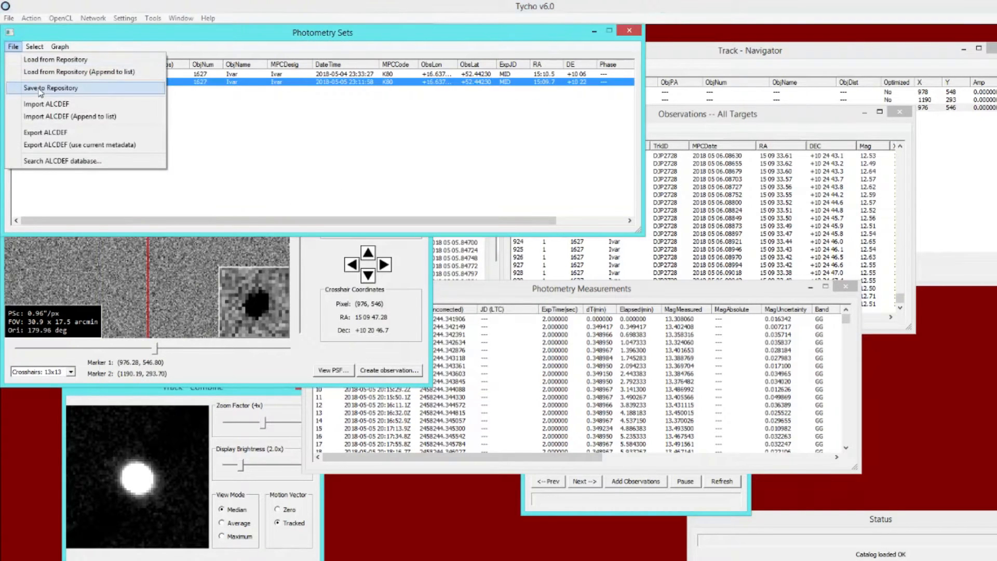
{"action": "left_click", "coordinate": [42, 82]}
{"action": "left_click", "coordinate": [172, 110]}
{"action": "left_click", "coordinate": [333, 253]}
{"action": "left_click", "coordinate": [189, 189]}
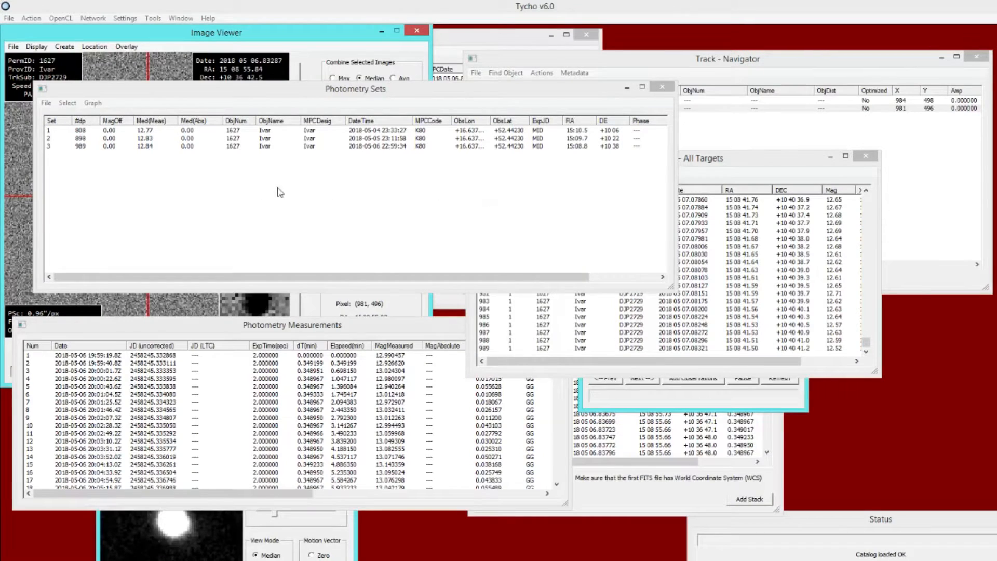
Plot only the third photometry set (05/06) and enlarge its Lightcurve window.
{"action": "left_click", "coordinate": [234, 188]}
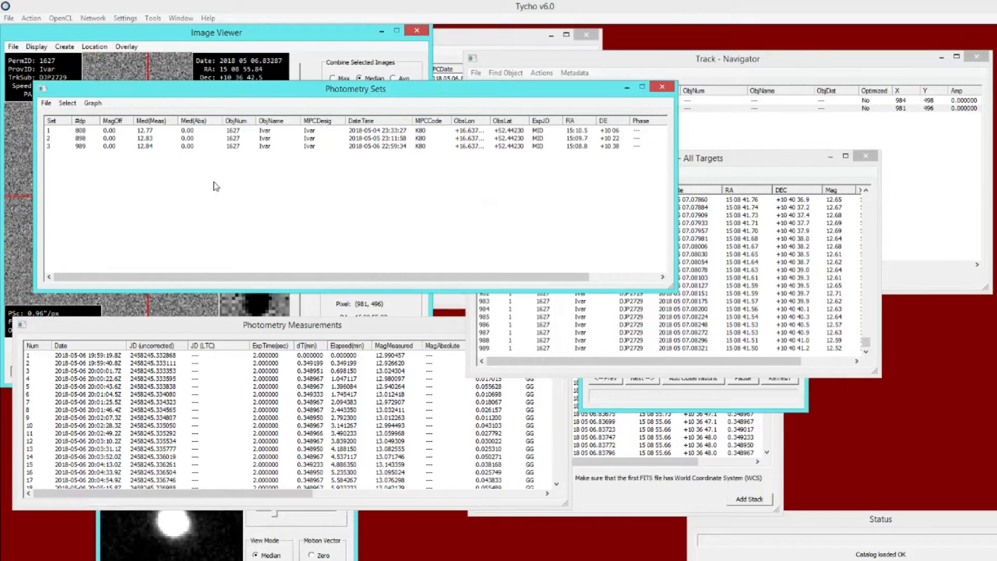
{"action": "left_click", "coordinate": [86, 148]}
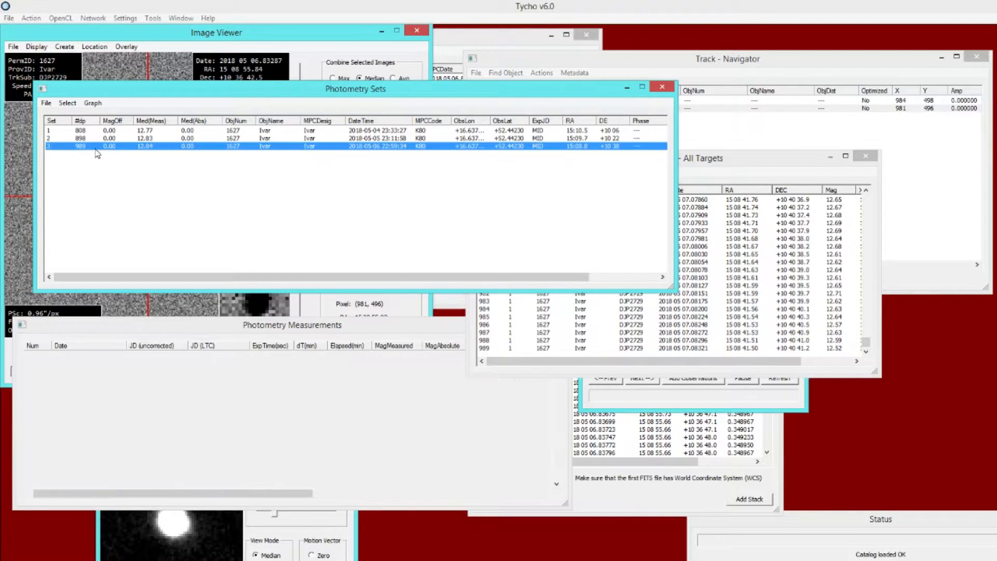
{"action": "left_click", "coordinate": [96, 104]}
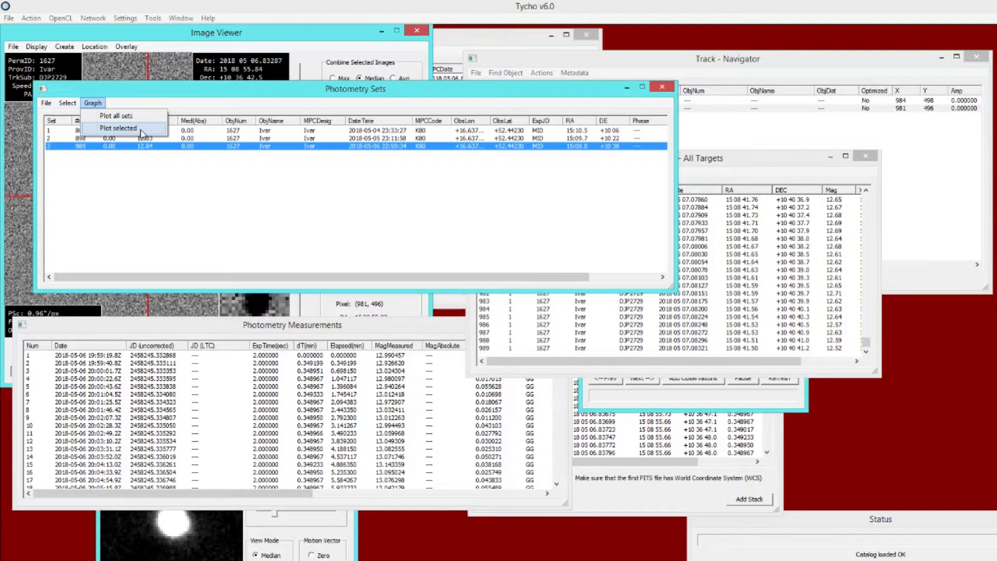
{"action": "left_click", "coordinate": [118, 128]}
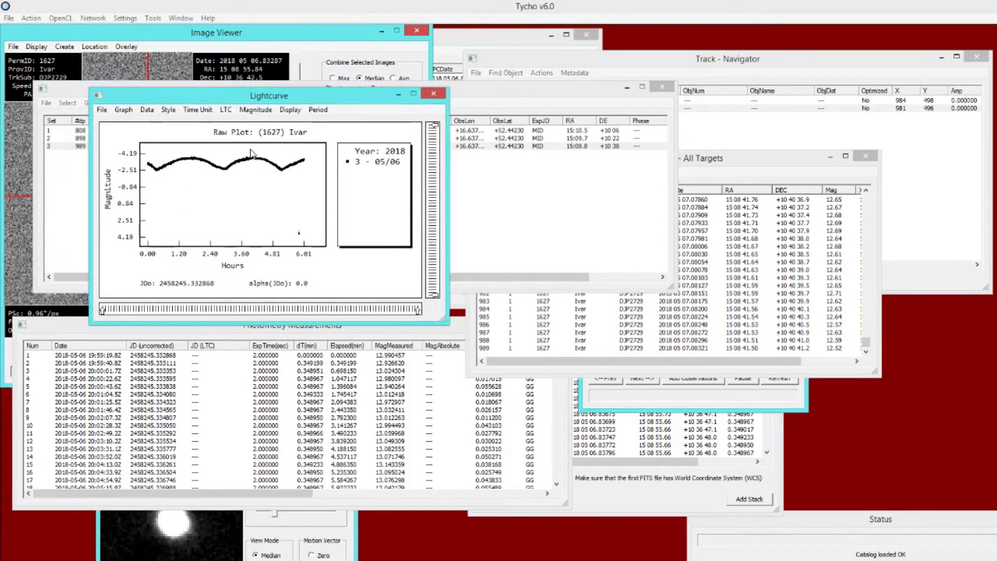
{"action": "left_click_drag", "start_coordinate": [447, 328], "coordinate": [536, 406]}
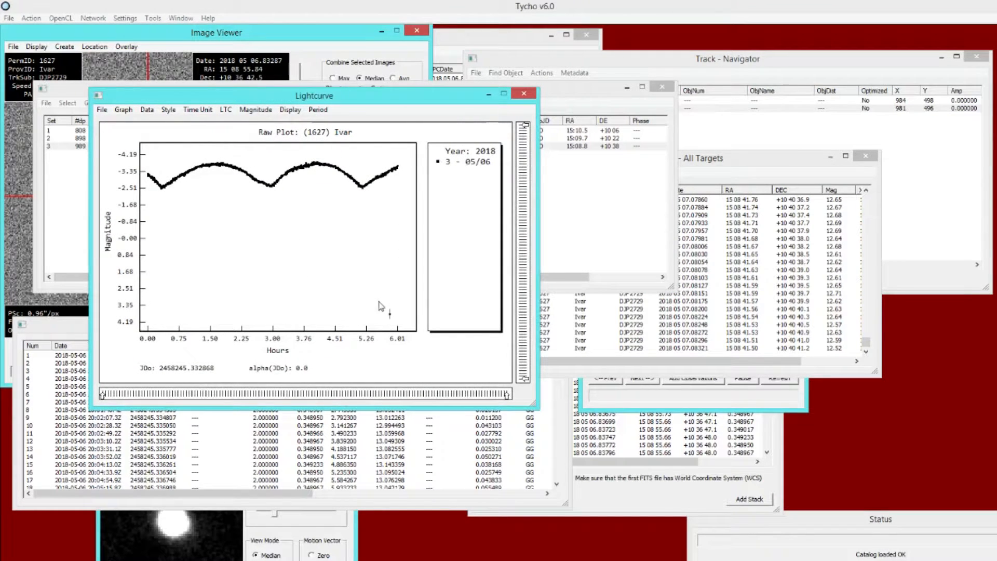
Move the Lightcurve and Observations windows apart, then bring up the Photometry Measurements window and place it beside the graph.
{"action": "left_click_drag", "start_coordinate": [329, 102], "coordinate": [275, 185]}
{"action": "left_click_drag", "start_coordinate": [711, 162], "coordinate": [740, 183]}
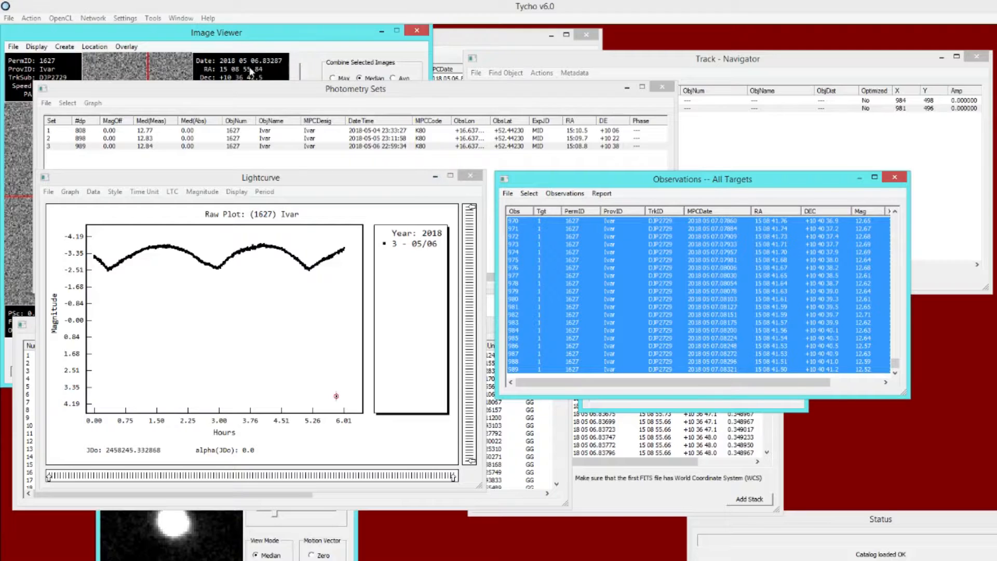
{"action": "left_click", "coordinate": [180, 19]}
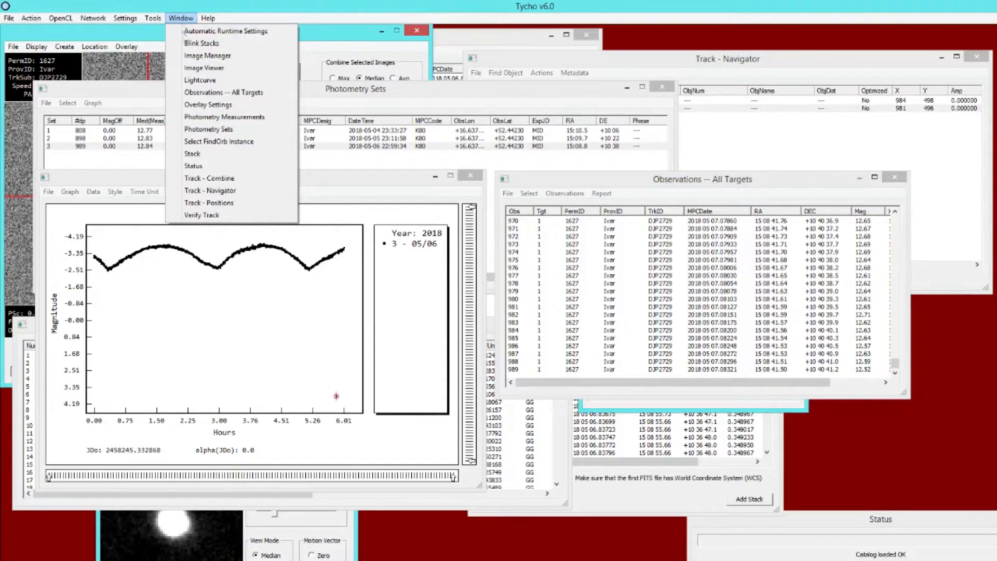
{"action": "left_click", "coordinate": [224, 117]}
{"action": "left_click_drag", "start_coordinate": [202, 46], "coordinate": [521, 155]}
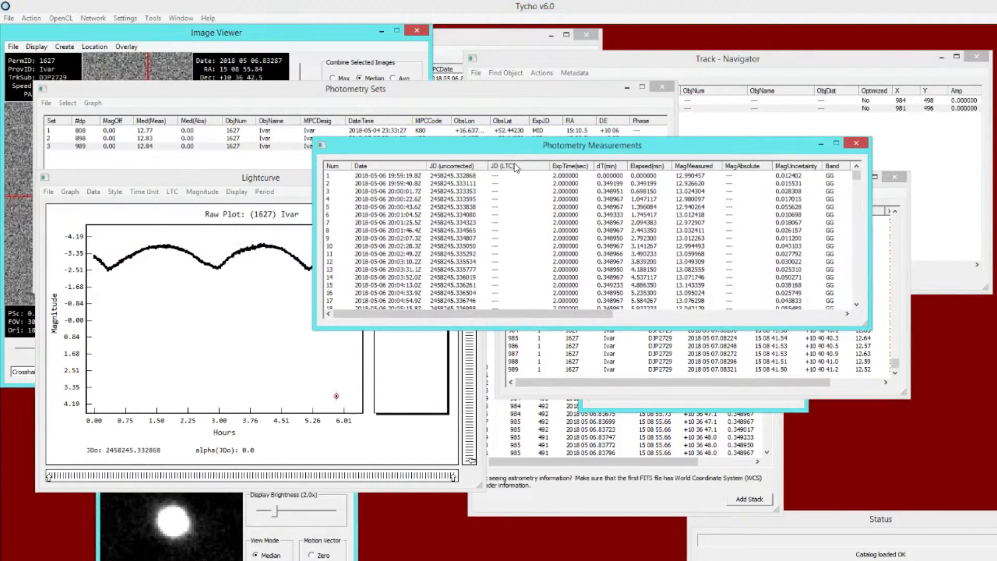
Enlarge the Photometry Measurements window and select outlying measurement 958 near the end of the list.
{"action": "left_click_drag", "start_coordinate": [692, 327], "coordinate": [691, 505]}
{"action": "left_click", "coordinate": [858, 202]}
{"action": "left_click_drag", "start_coordinate": [857, 199], "coordinate": [857, 495]}
{"action": "left_click", "coordinate": [780, 239]}
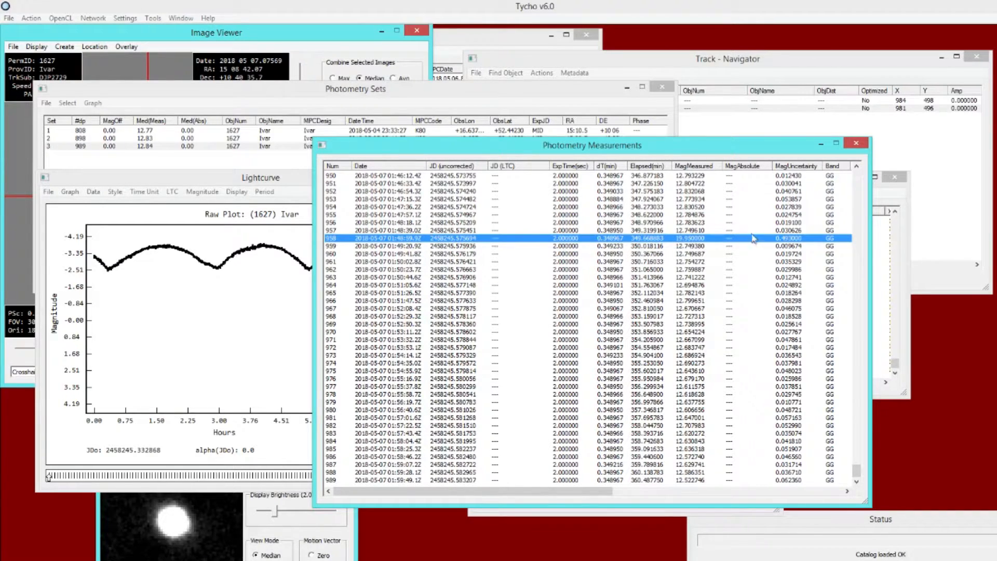
Bring the Image Viewer forward, set its zoom factor to 2x, and view the images of measurements 957 and 956.
{"action": "left_click", "coordinate": [280, 42]}
{"action": "left_click_drag", "start_coordinate": [377, 154], "coordinate": [403, 154]}
{"action": "left_click_drag", "start_coordinate": [508, 150], "coordinate": [640, 143]}
{"action": "left_click", "coordinate": [558, 224]}
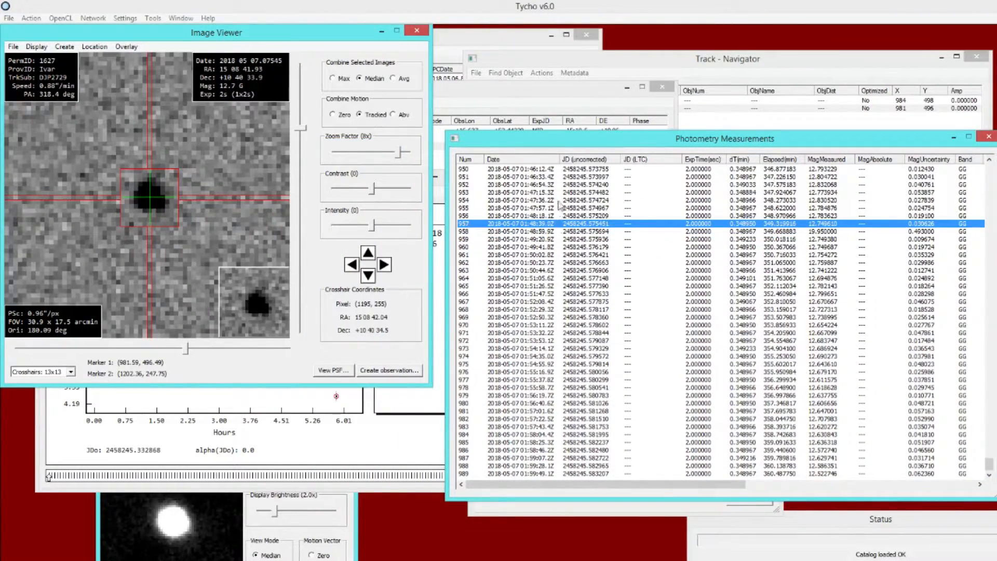
{"action": "left_click_drag", "start_coordinate": [403, 154], "coordinate": [384, 156]}
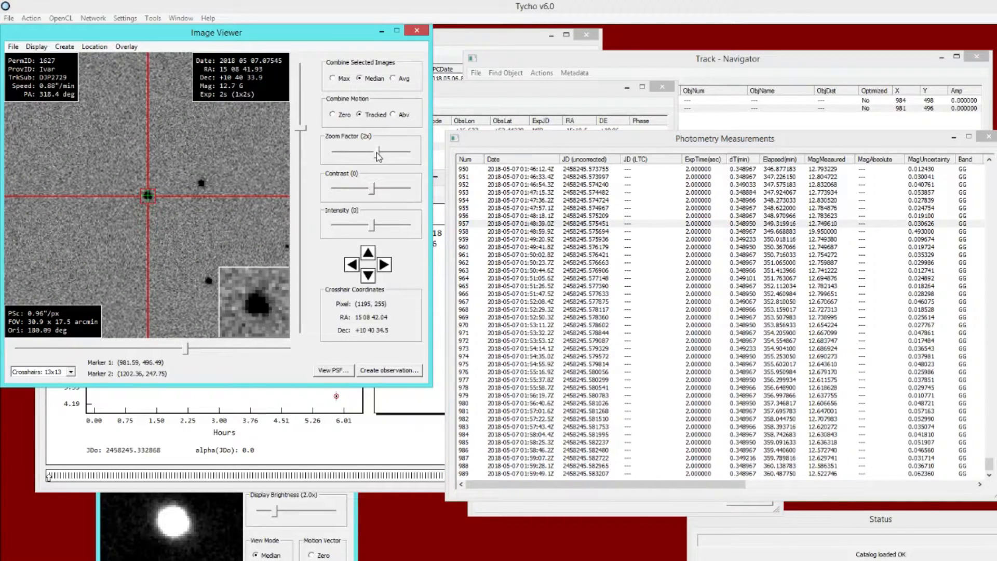
{"action": "left_click", "coordinate": [558, 225]}
{"action": "left_click", "coordinate": [556, 217]}
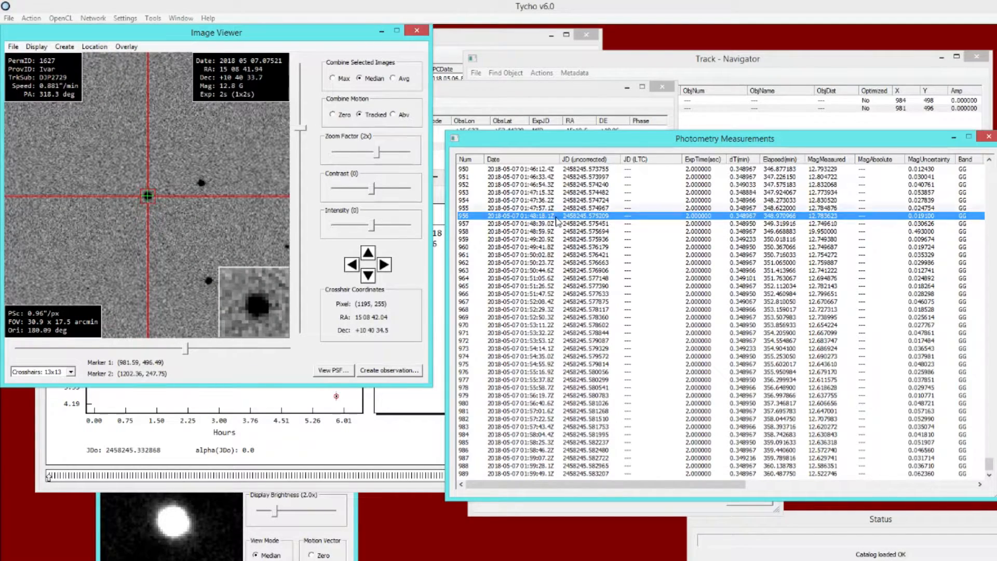
Step through the images of the neighbouring measurements, return to measurement 958 and inspect its frame at 1x and 4x zoom.
{"action": "key", "text": "Up"}
{"action": "key", "text": "Up"}
{"action": "key", "text": "Up"}
{"action": "key", "text": "Up"}
{"action": "key", "text": "Up"}
{"action": "key", "text": "Up"}
{"action": "key", "text": "Up"}
{"action": "key", "text": "Up"}
{"action": "key", "text": "Down"}
{"action": "key", "text": "Down"}
{"action": "key", "text": "Down"}
{"action": "key", "text": "Down"}
{"action": "key", "text": "Down"}
{"action": "key", "text": "Down"}
{"action": "key", "text": "Down"}
{"action": "key", "text": "Down"}
{"action": "key", "text": "Down"}
{"action": "key", "text": "Down"}
{"action": "key", "text": "Down"}
{"action": "key", "text": "Up"}
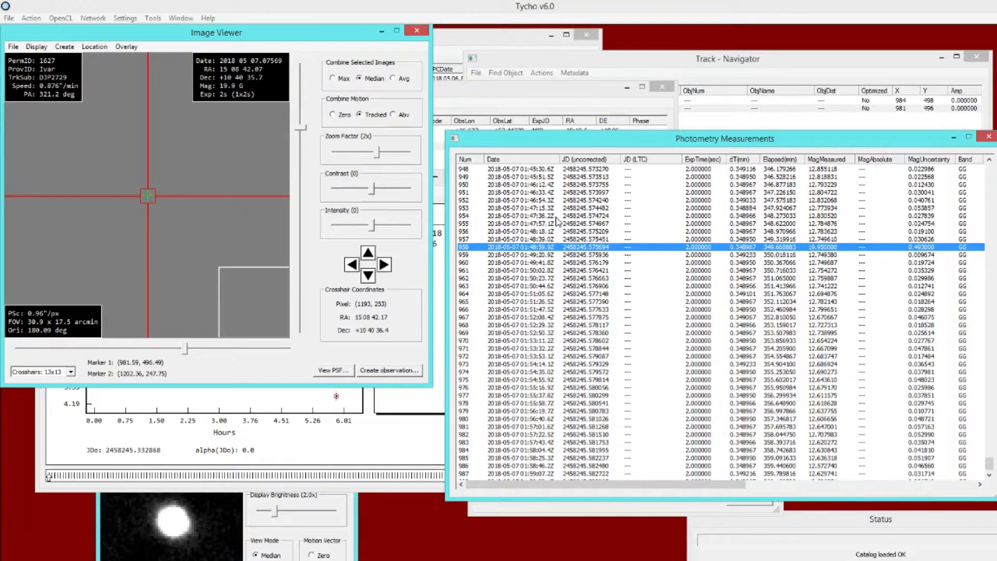
{"action": "key", "text": "Up"}
{"action": "key", "text": "Down"}
{"action": "mouse_move", "coordinate": [378, 152]}
{"action": "left_mouse_down"}
{"action": "mouse_move", "coordinate": [337, 155]}
{"action": "mouse_move", "coordinate": [363, 162]}
{"action": "left_mouse_up"}
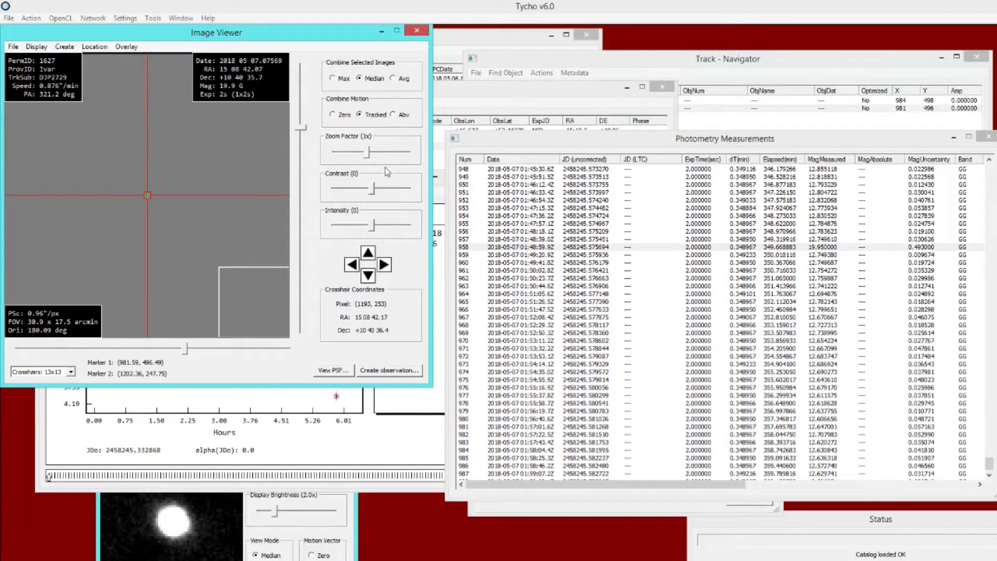
{"action": "left_click_drag", "start_coordinate": [362, 164], "coordinate": [389, 159]}
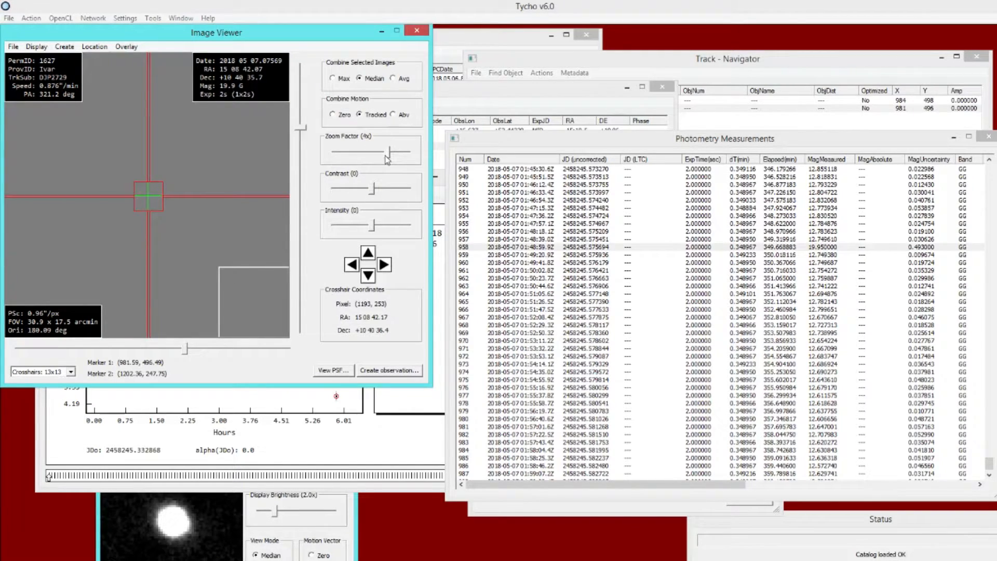
Bring the Lightcurve window forward, try the Exclude outliers option in its data settings, then turn it off and close the settings.
{"action": "left_click", "coordinate": [438, 202]}
{"action": "left_click_drag", "start_coordinate": [299, 185], "coordinate": [465, 201]}
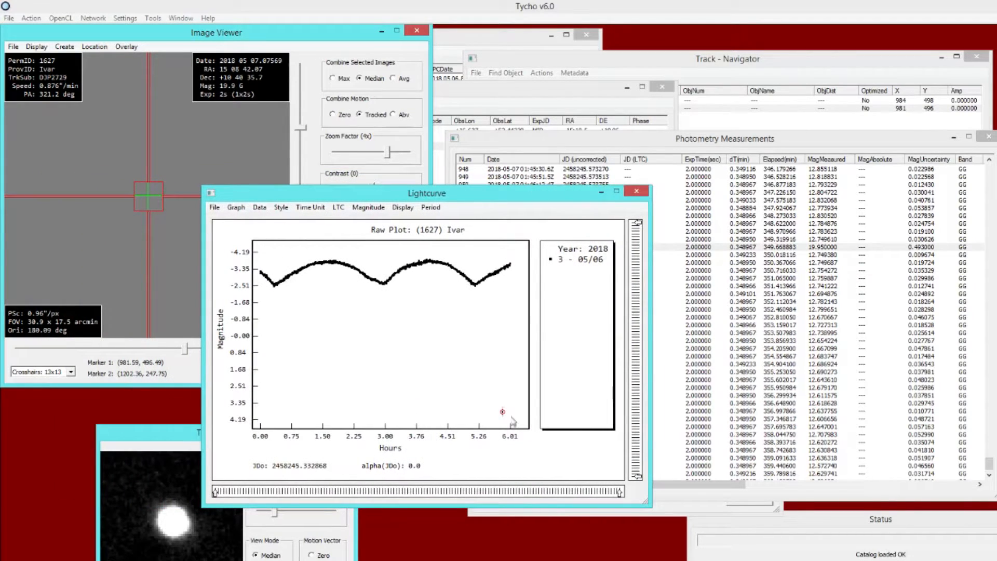
{"action": "left_click", "coordinate": [260, 207]}
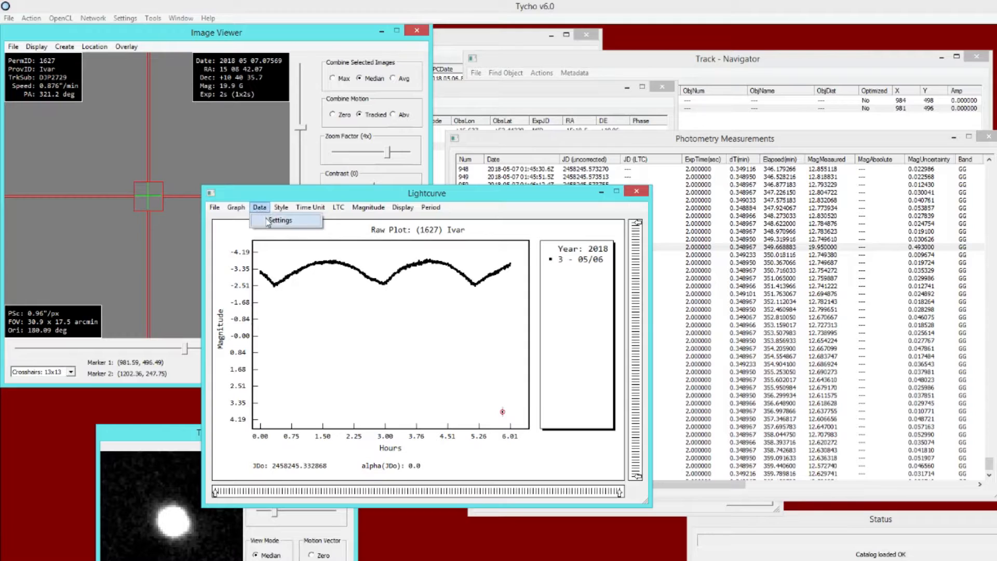
{"action": "left_click", "coordinate": [280, 219]}
{"action": "left_click_drag", "start_coordinate": [305, 223], "coordinate": [184, 263]}
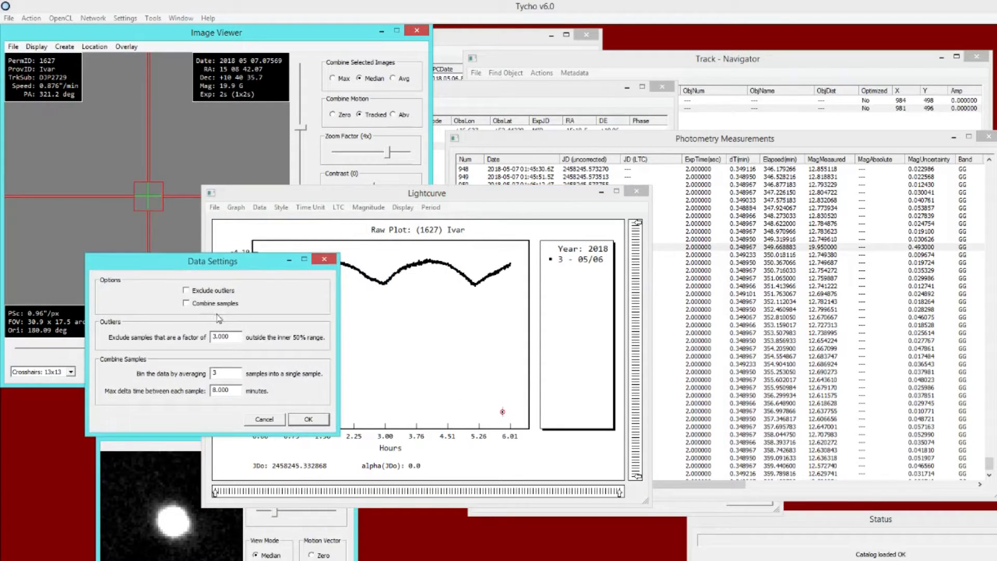
{"action": "left_click", "coordinate": [186, 291]}
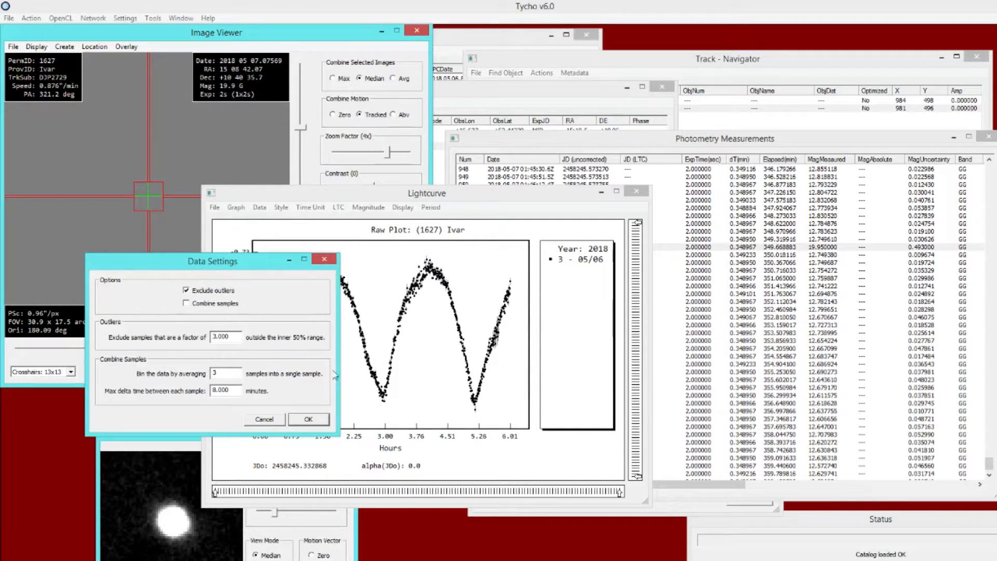
{"action": "left_click", "coordinate": [216, 293]}
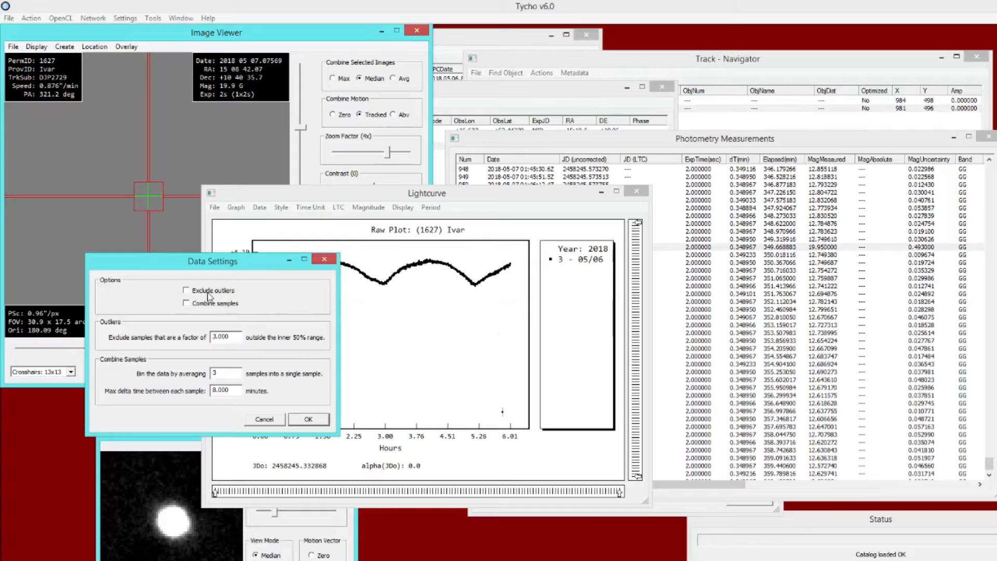
{"action": "left_click", "coordinate": [308, 419]}
Delete the single outlying point far below the end of the 05/06 lightcurve.
{"action": "left_click_drag", "start_coordinate": [486, 395], "coordinate": [529, 436]}
{"action": "right_click", "coordinate": [450, 377]}
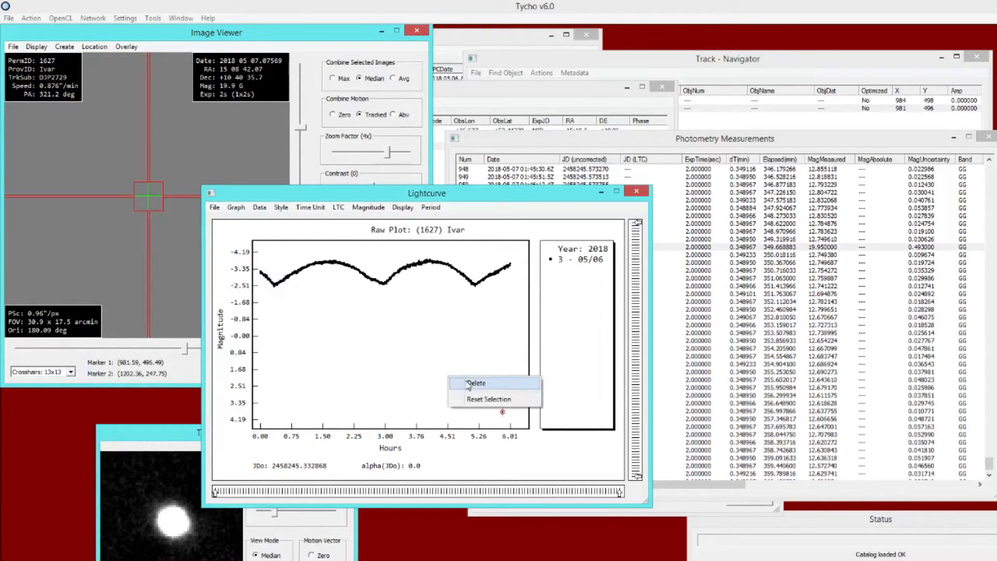
{"action": "left_click", "coordinate": [474, 383]}
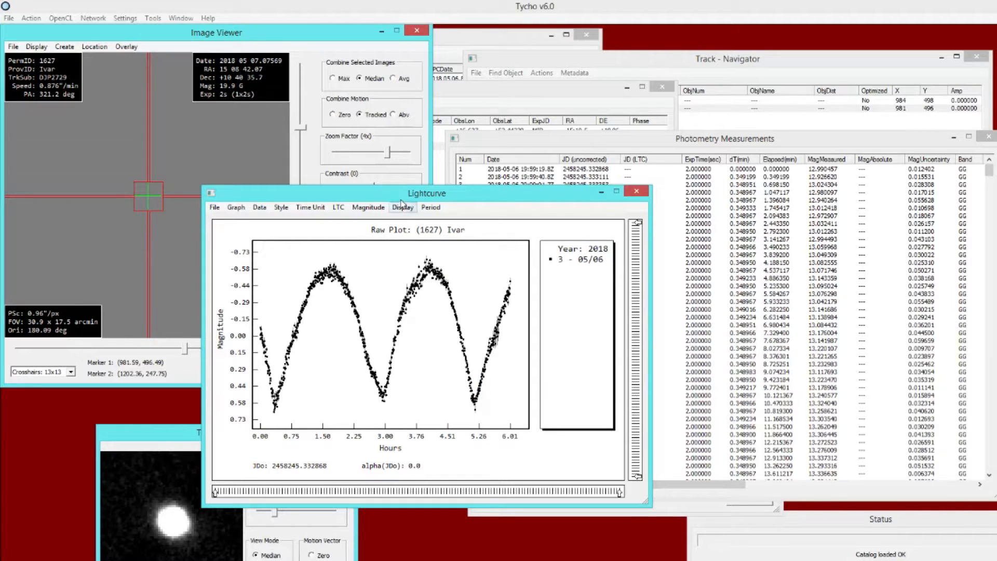
Save the photometry sets to the repository under the existing 1627_test entry, overwriting it.
{"action": "left_click_drag", "start_coordinate": [401, 195], "coordinate": [434, 198]}
{"action": "left_click", "coordinate": [452, 99]}
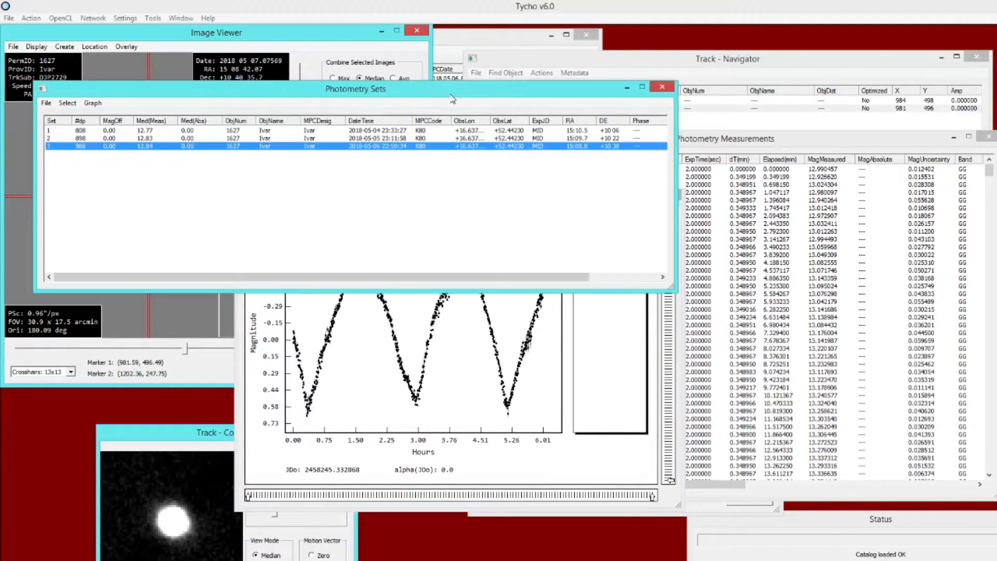
{"action": "left_click", "coordinate": [47, 103]}
{"action": "left_click", "coordinate": [78, 144]}
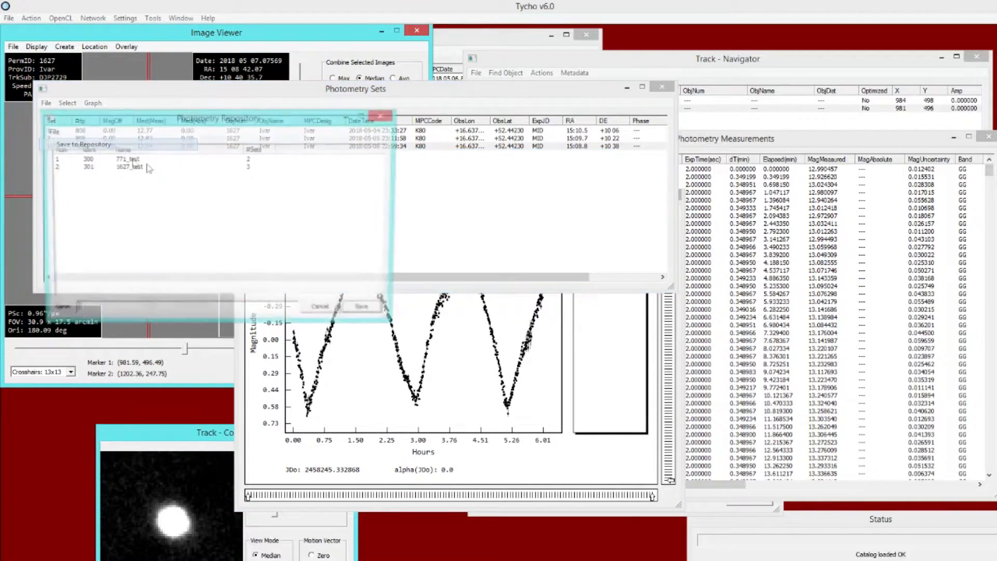
{"action": "left_click", "coordinate": [127, 166]}
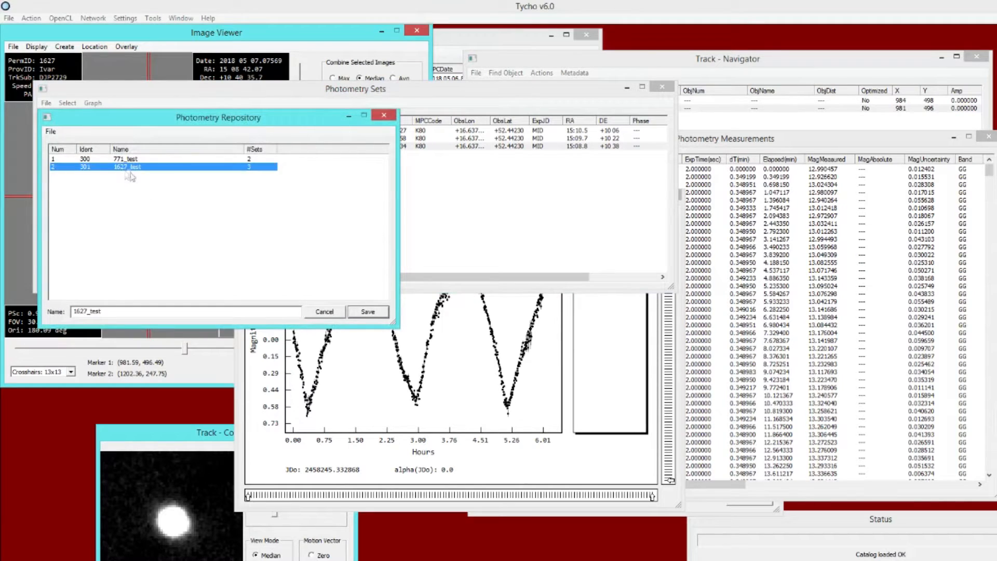
{"action": "left_click", "coordinate": [371, 314]}
{"action": "left_click", "coordinate": [229, 248]}
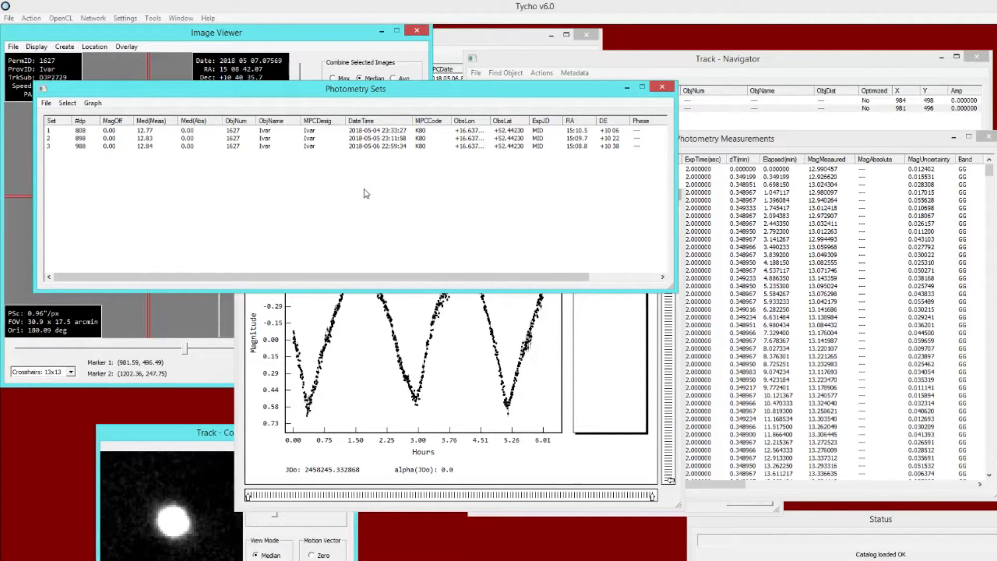
Apply object data to all three photometry sets using the FindOrb instance for object (1627).
{"action": "left_click_drag", "start_coordinate": [361, 188], "coordinate": [402, 131]}
{"action": "right_click", "coordinate": [434, 141]}
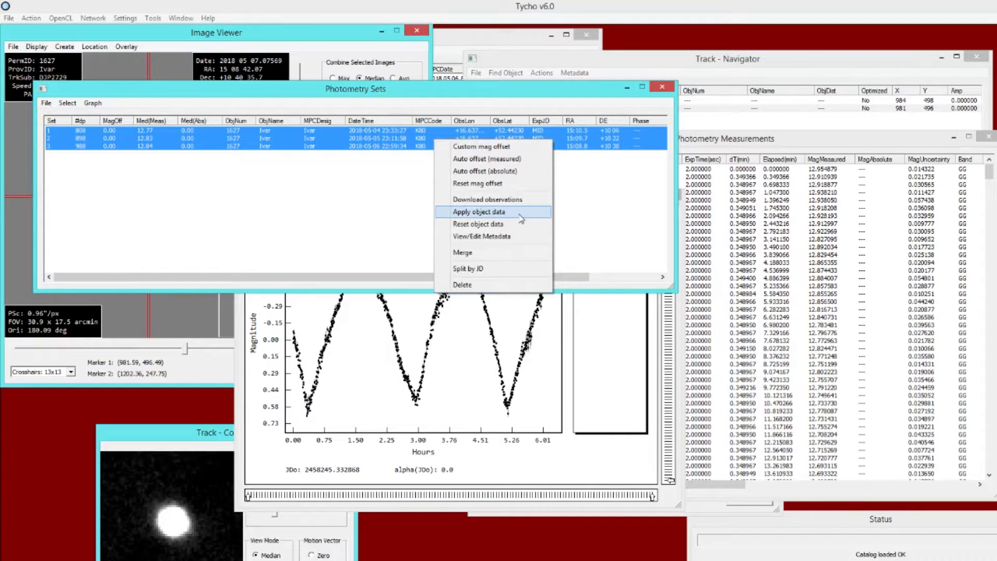
{"action": "left_click", "coordinate": [521, 219]}
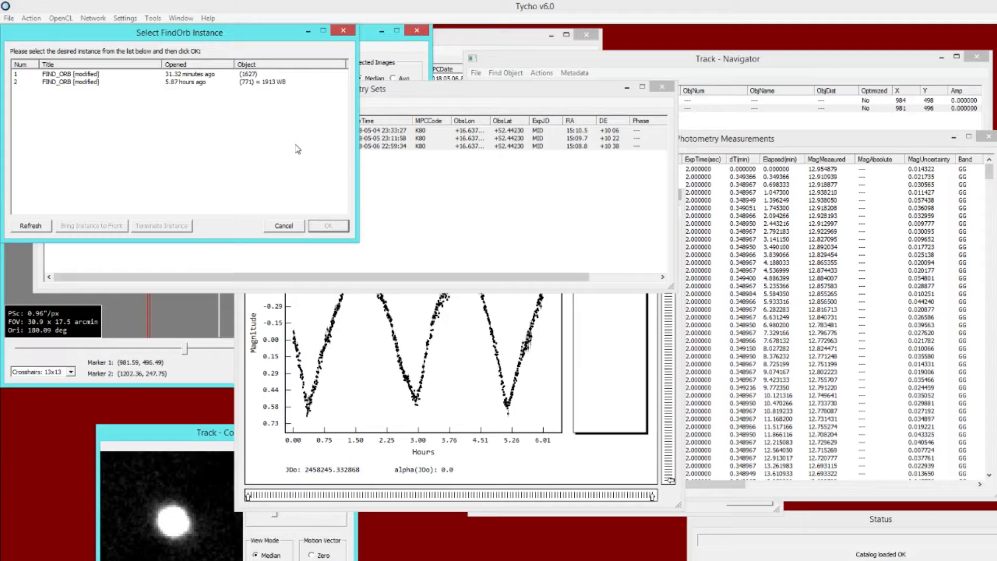
{"action": "left_click", "coordinate": [208, 75]}
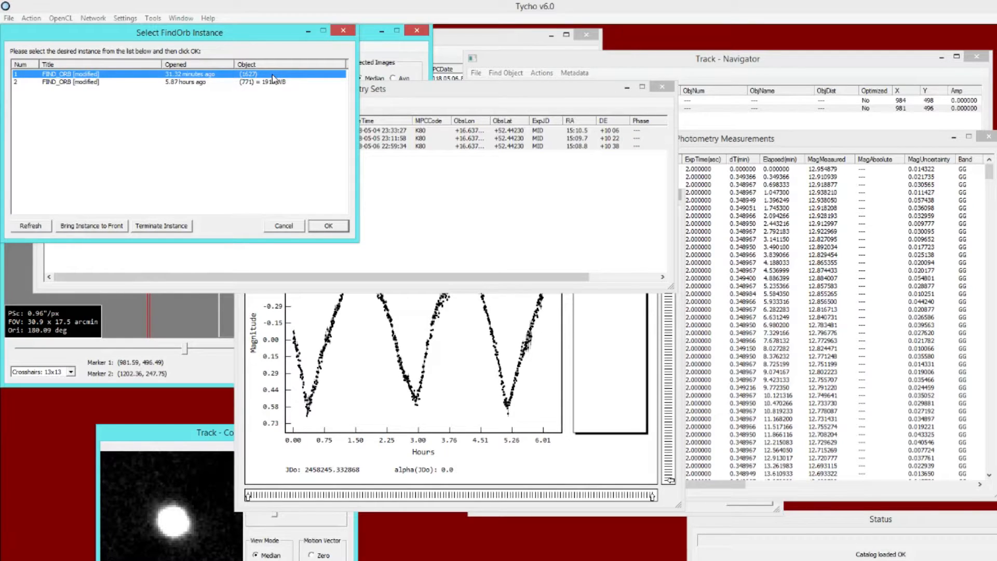
{"action": "left_click", "coordinate": [328, 225]}
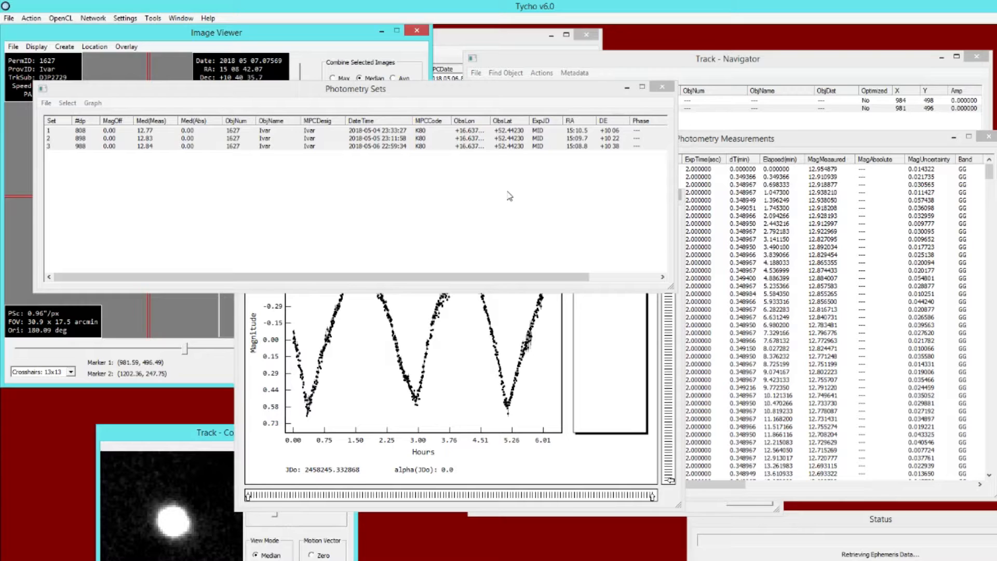
Examine the absolute magnitude and phase of the sets, and the light-time-corrected dates, absolute magnitudes and distances of the measurements.
{"action": "left_click_drag", "start_coordinate": [85, 133], "coordinate": [100, 166]}
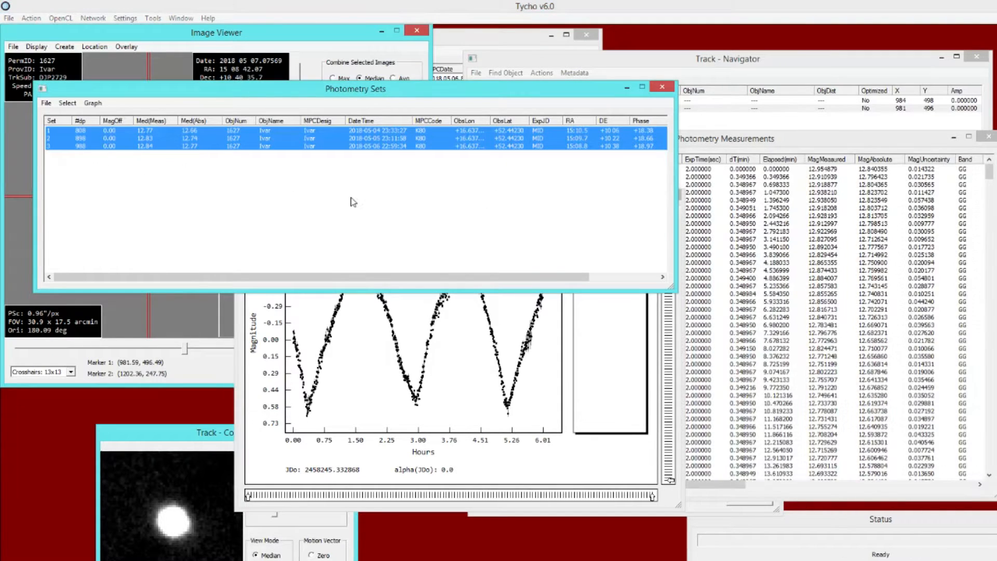
{"action": "left_click_drag", "start_coordinate": [523, 278], "coordinate": [390, 282]}
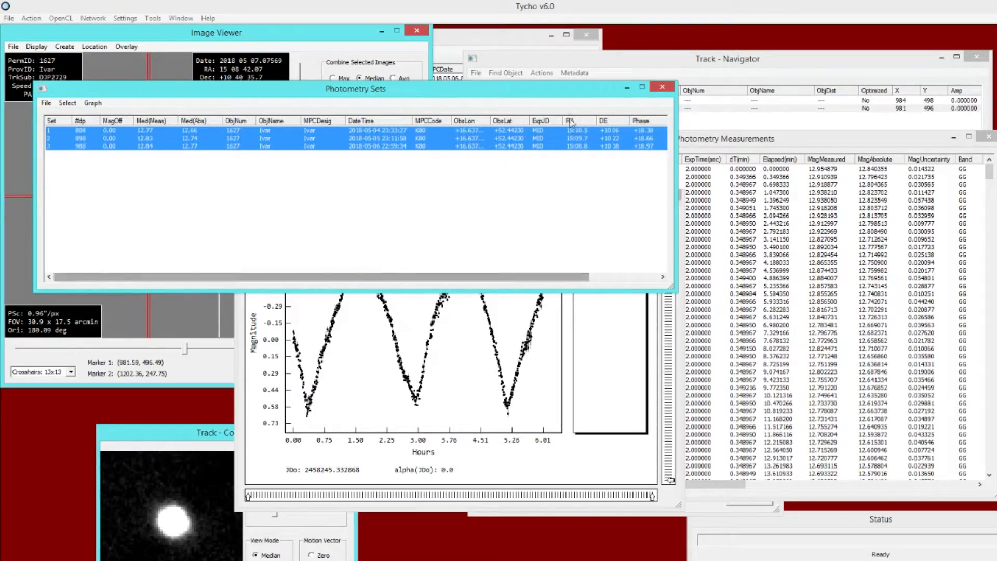
{"action": "left_click_drag", "start_coordinate": [565, 91], "coordinate": [551, 113]}
{"action": "left_click_drag", "start_coordinate": [716, 147], "coordinate": [686, 152]}
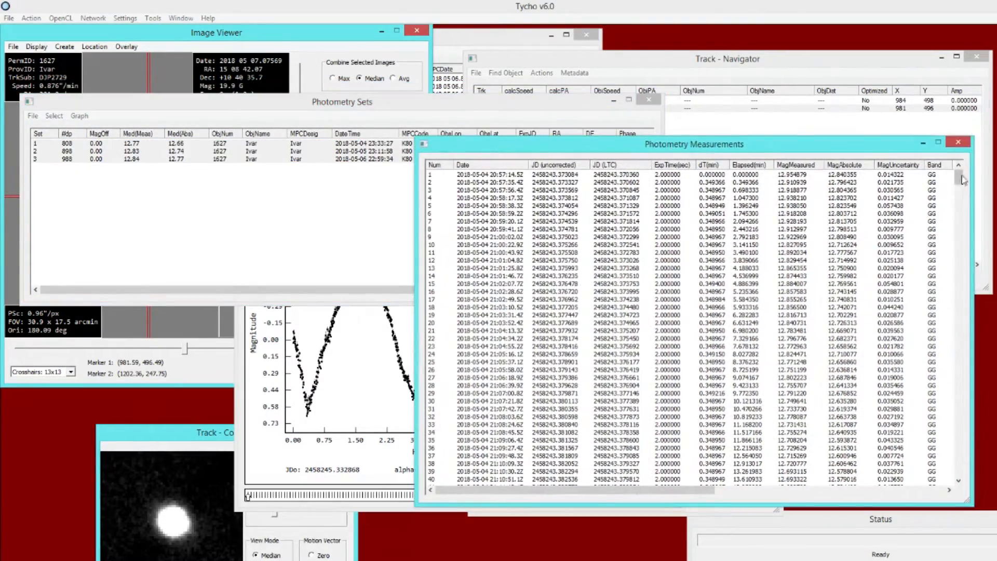
{"action": "left_click_drag", "start_coordinate": [712, 493], "coordinate": [764, 491]}
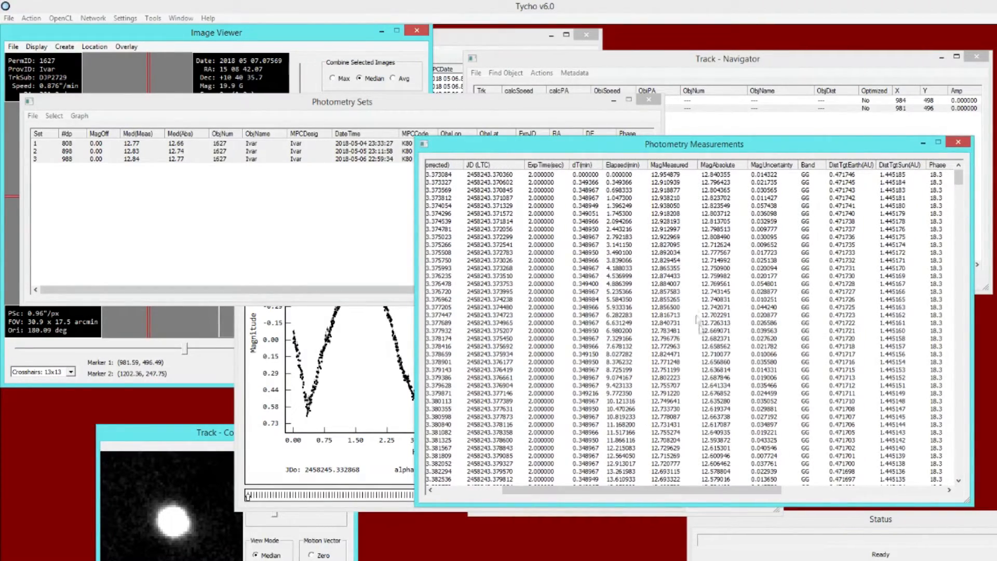
{"action": "left_click_drag", "start_coordinate": [691, 490], "coordinate": [668, 498]}
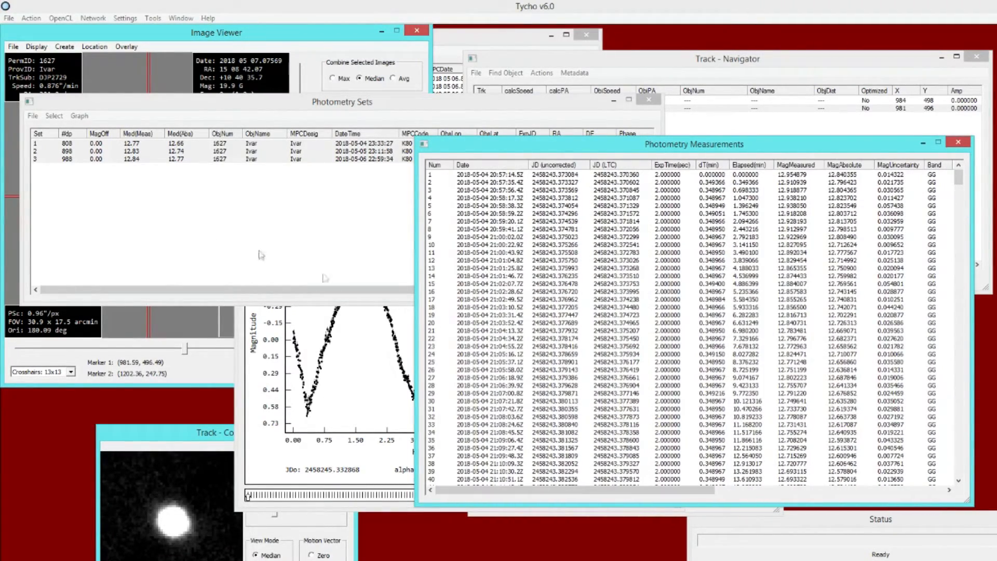
Plot all three photometry sets in one lightcurve and move its window clear of the set list.
{"action": "left_click", "coordinate": [167, 237]}
{"action": "left_click", "coordinate": [79, 116]}
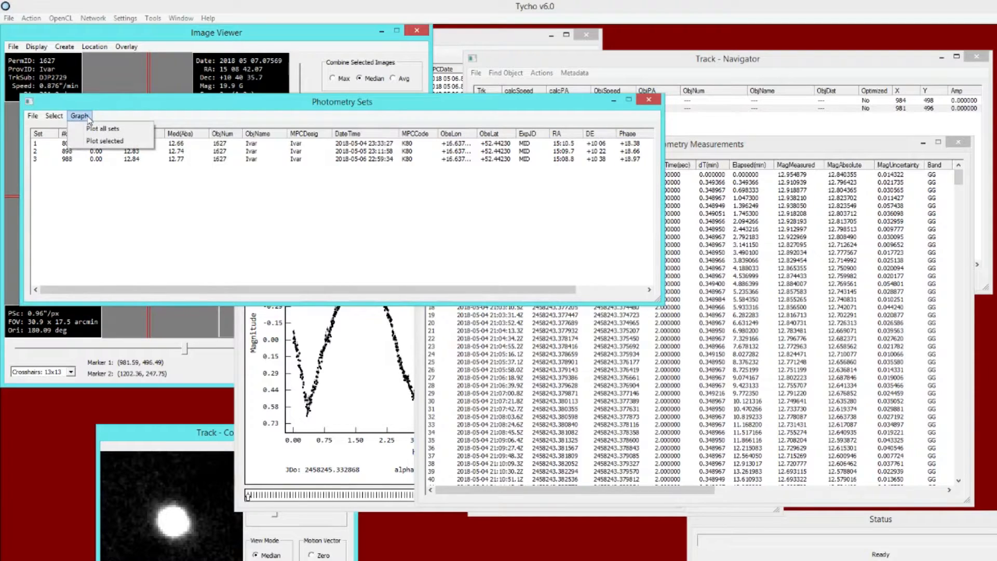
{"action": "left_click", "coordinate": [127, 133]}
{"action": "left_click_drag", "start_coordinate": [138, 27], "coordinate": [395, 182]}
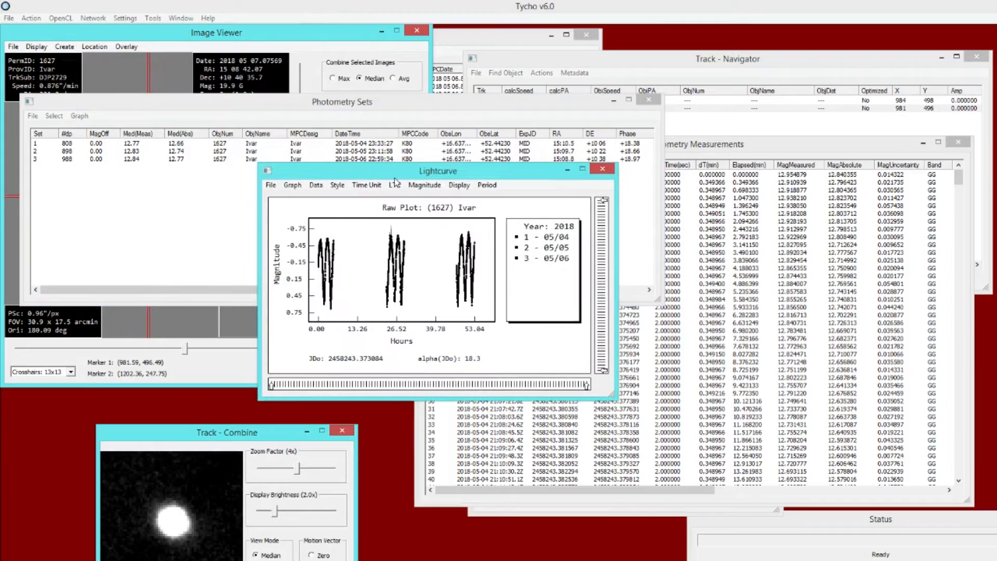
Switch the lightcurve to light-time-corrected time and absolute (H-G) magnitude, and enlarge its window.
{"action": "left_click", "coordinate": [395, 185]}
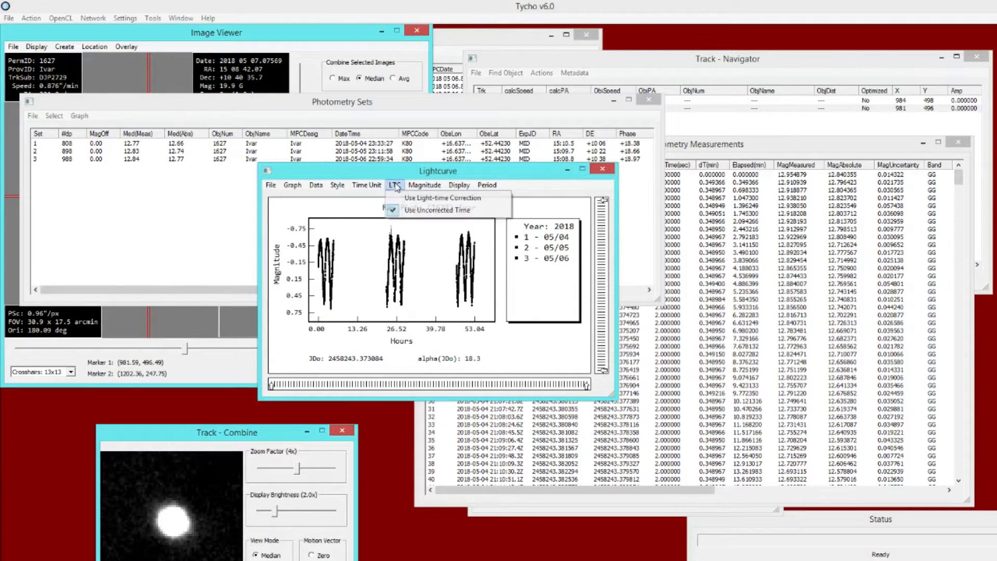
{"action": "left_click", "coordinate": [434, 198]}
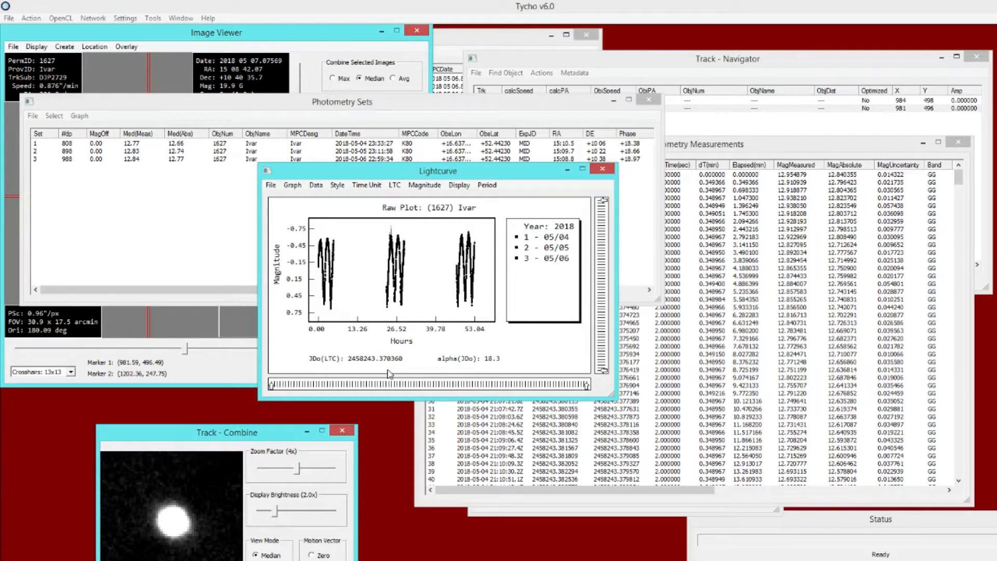
{"action": "left_click", "coordinate": [429, 185]}
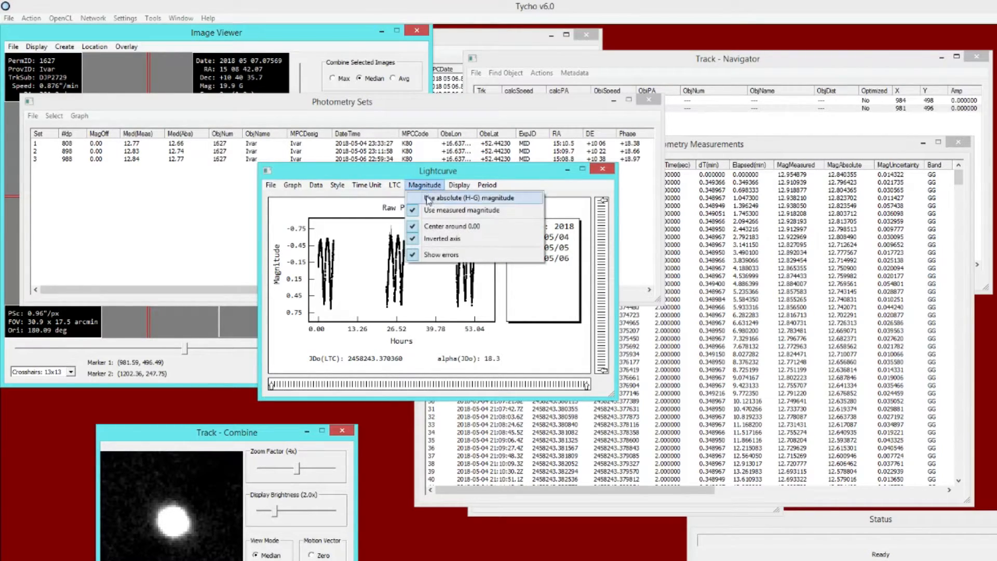
{"action": "left_click", "coordinate": [428, 200]}
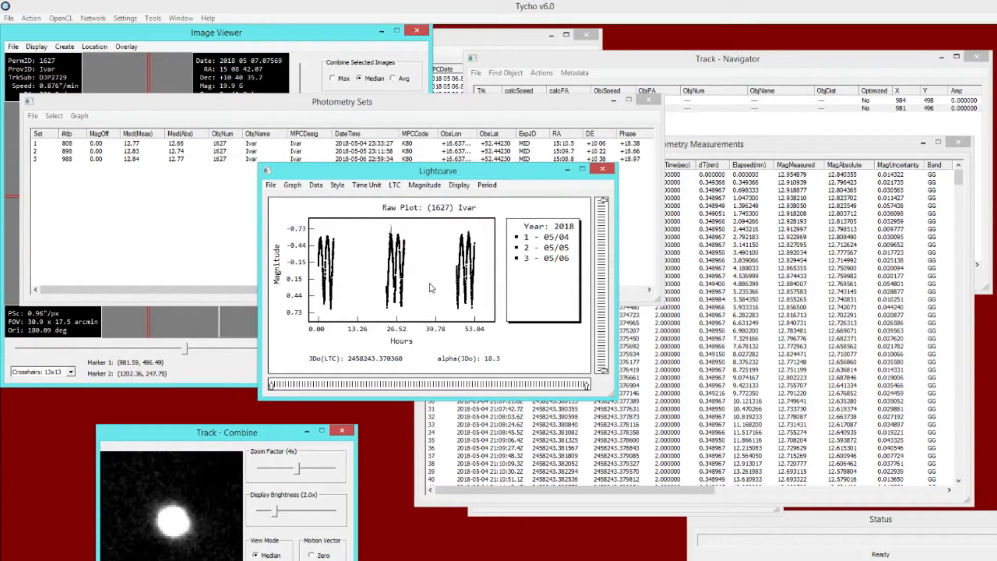
{"action": "left_click_drag", "start_coordinate": [424, 174], "coordinate": [426, 144]}
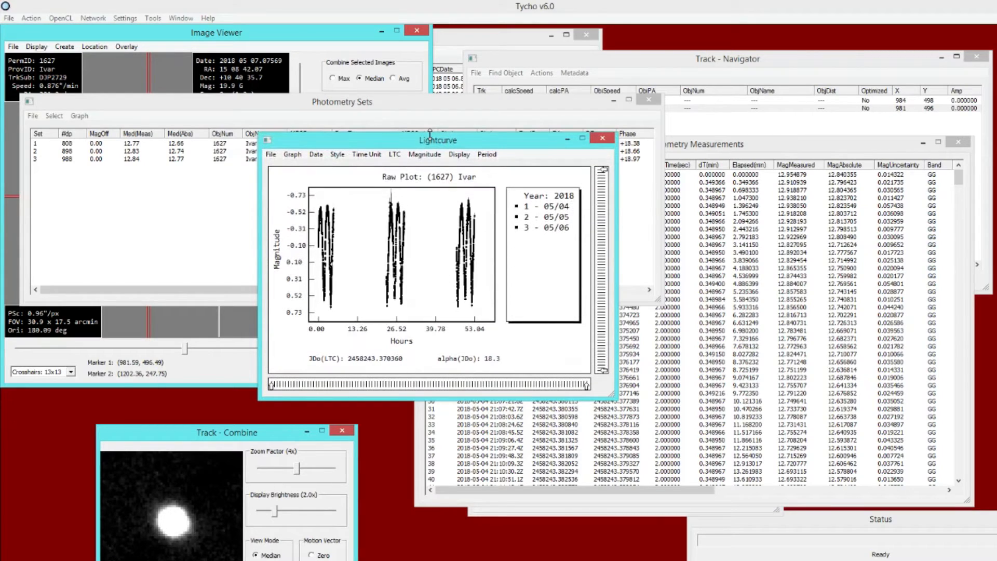
{"action": "left_click_drag", "start_coordinate": [615, 369], "coordinate": [694, 421]}
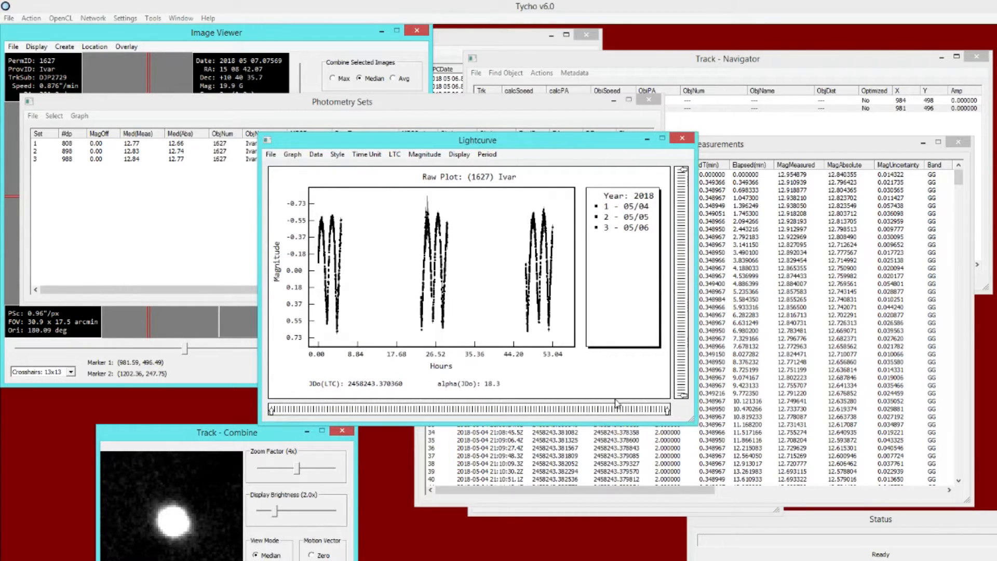
Run a period search on the combined lightcurve from 0.5 to 8.5 hours with 800 steps and fit order 4.
{"action": "left_click", "coordinate": [487, 154]}
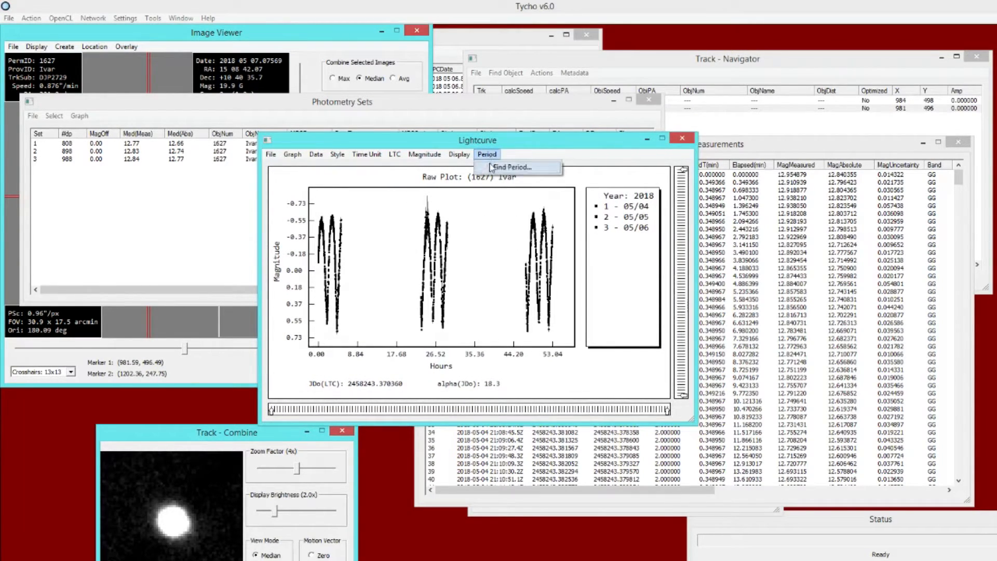
{"action": "left_click", "coordinate": [512, 167]}
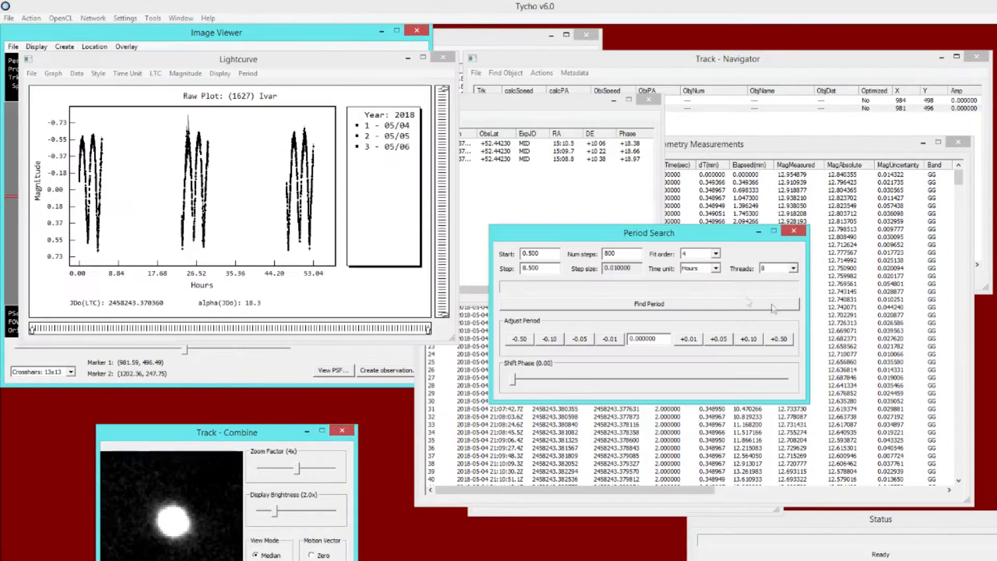
{"action": "left_click_drag", "start_coordinate": [605, 240], "coordinate": [581, 217]}
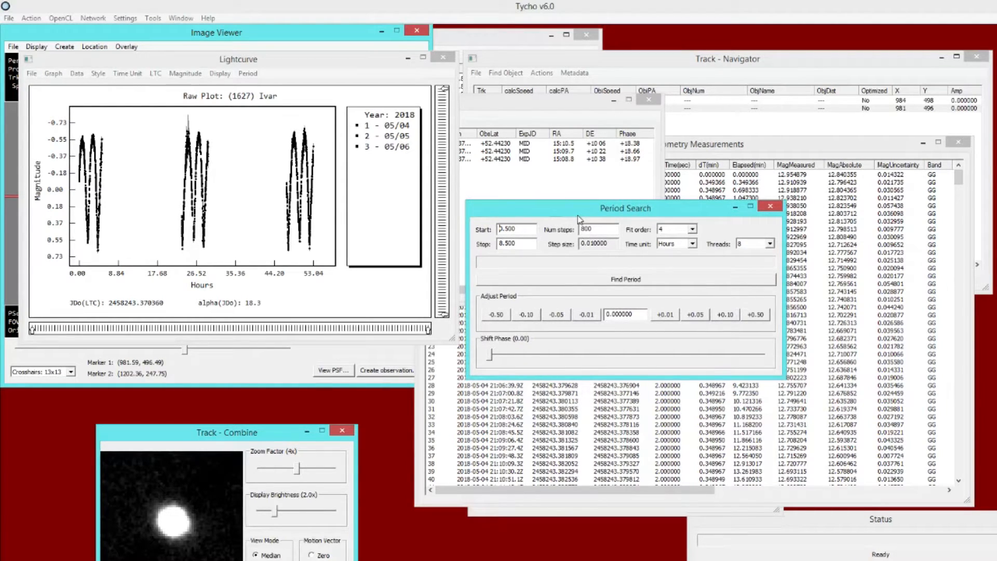
{"action": "left_click_drag", "start_coordinate": [573, 215], "coordinate": [586, 212]}
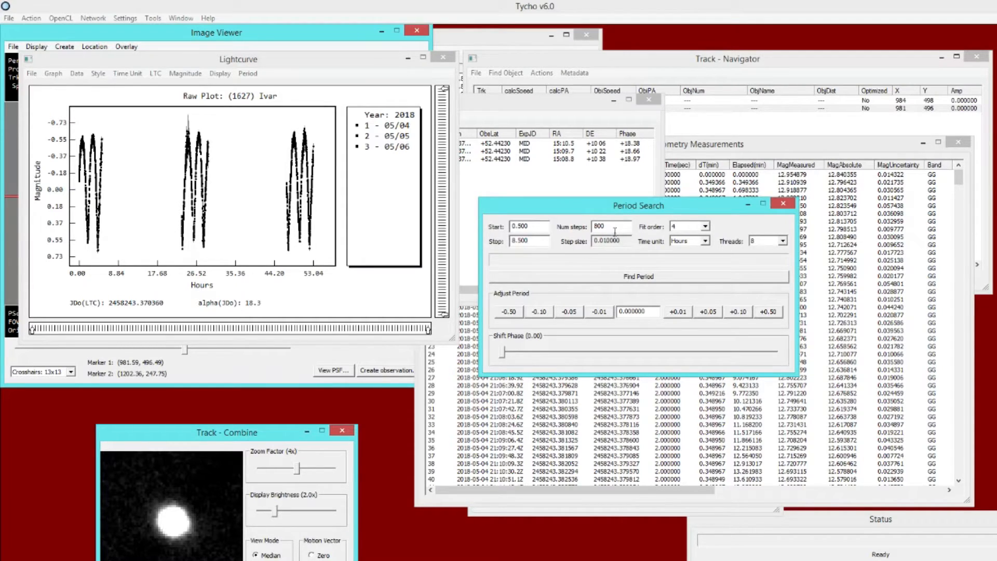
{"action": "left_click_drag", "start_coordinate": [615, 227], "coordinate": [581, 225]}
{"action": "left_click", "coordinate": [596, 279]}
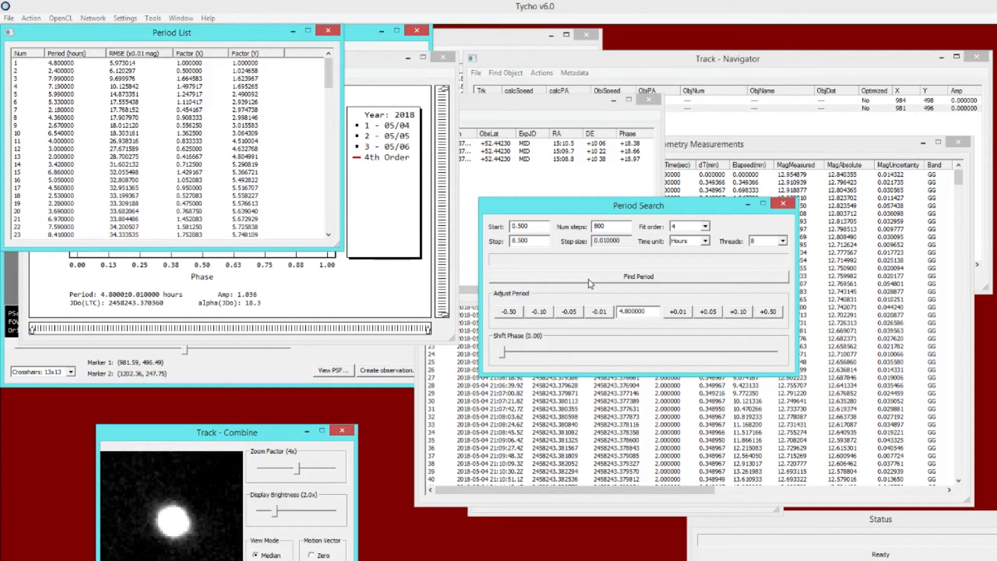
Arrange the Period List, Period Search, Periodogram and Lightcurve windows side by side and select the first period in the list.
{"action": "left_click_drag", "start_coordinate": [188, 40], "coordinate": [703, 58]}
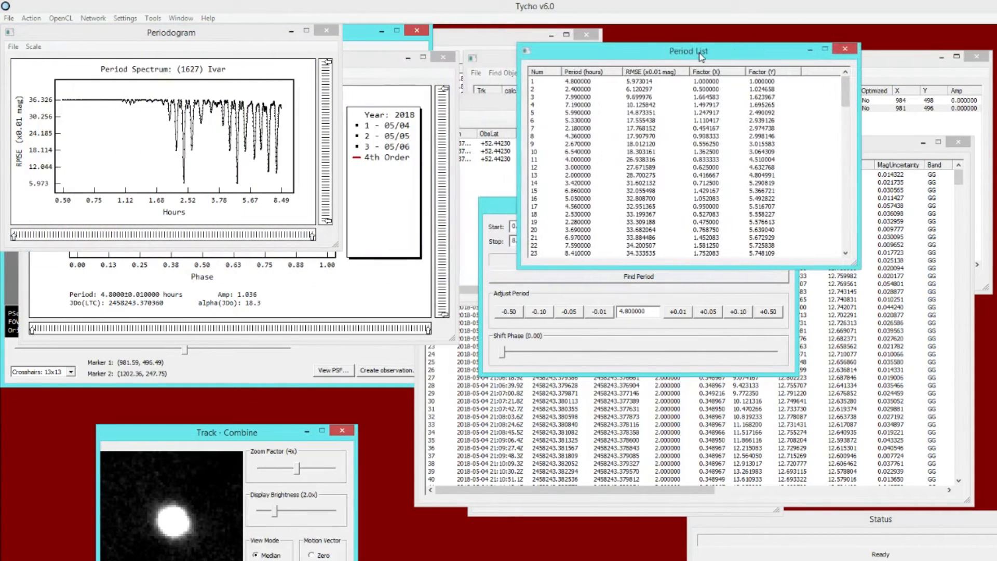
{"action": "left_click_drag", "start_coordinate": [500, 212], "coordinate": [497, 255]}
{"action": "left_click_drag", "start_coordinate": [136, 37], "coordinate": [169, 68]}
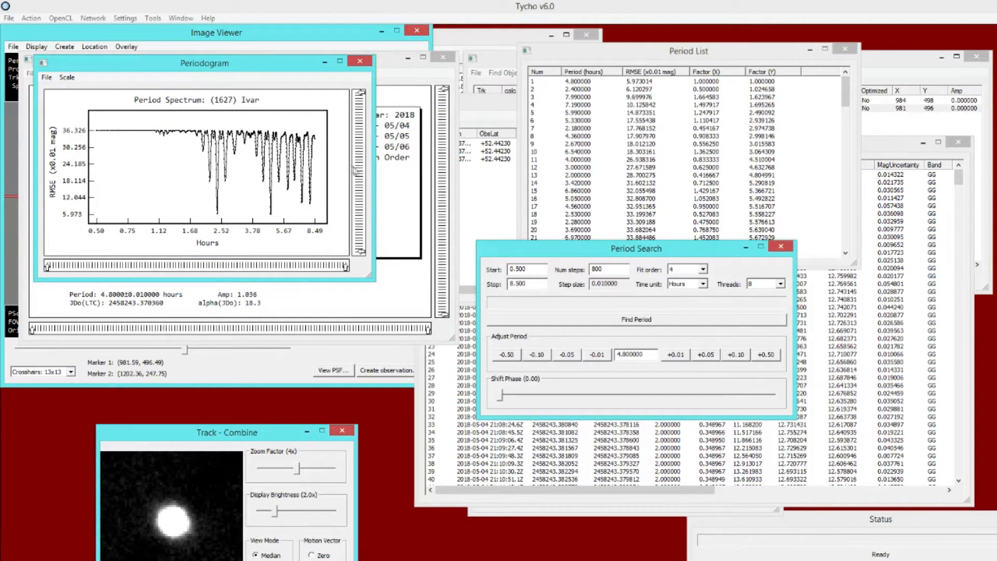
{"action": "left_click_drag", "start_coordinate": [210, 66], "coordinate": [702, 319]}
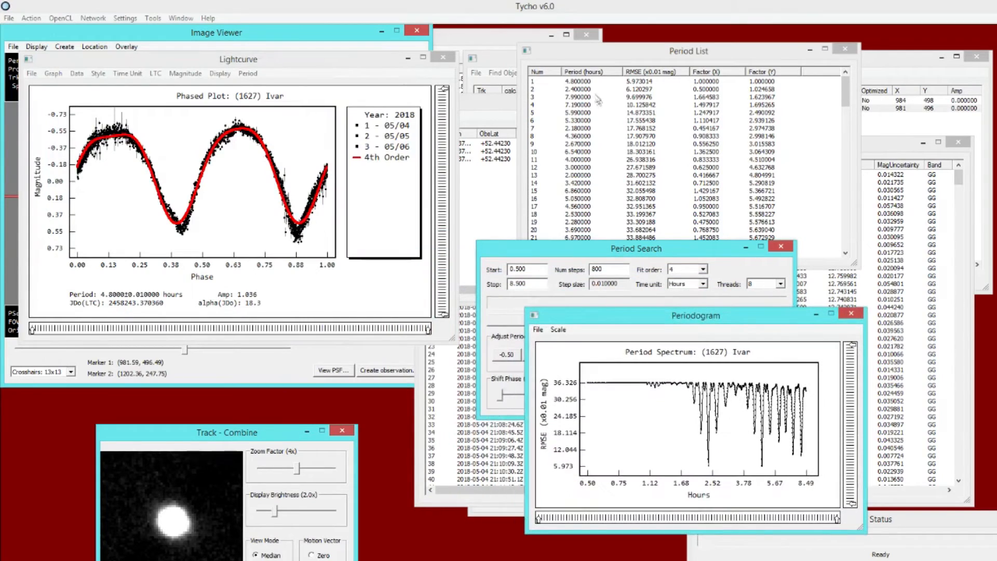
{"action": "left_click", "coordinate": [565, 83]}
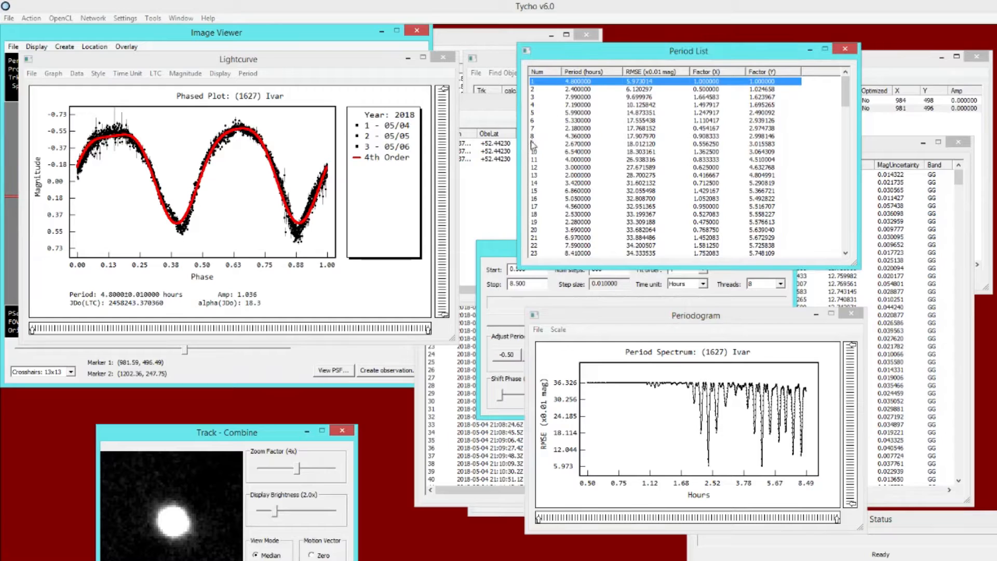
{"action": "left_click_drag", "start_coordinate": [349, 67], "coordinate": [339, 169]}
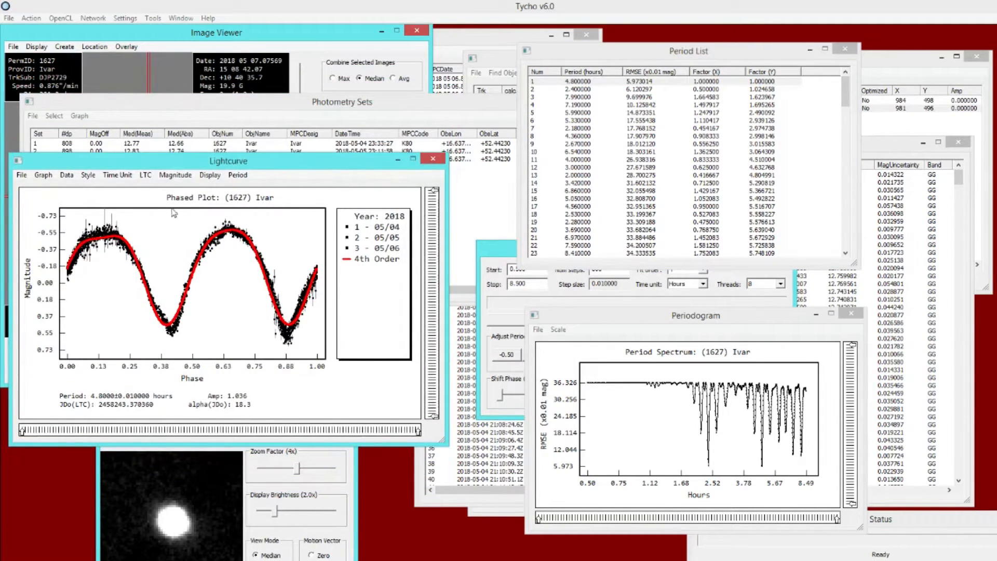
Rerun the period search with 8000 steps and move the periodogram below the search settings.
{"action": "left_click_drag", "start_coordinate": [501, 248], "coordinate": [495, 165]}
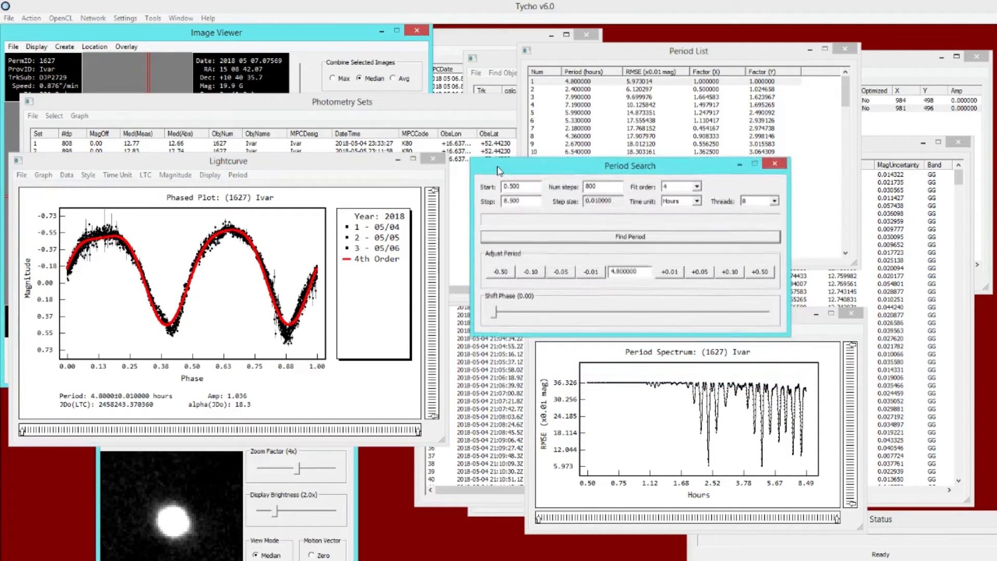
{"action": "left_click", "coordinate": [613, 185]}
{"action": "type", "text": "0"}
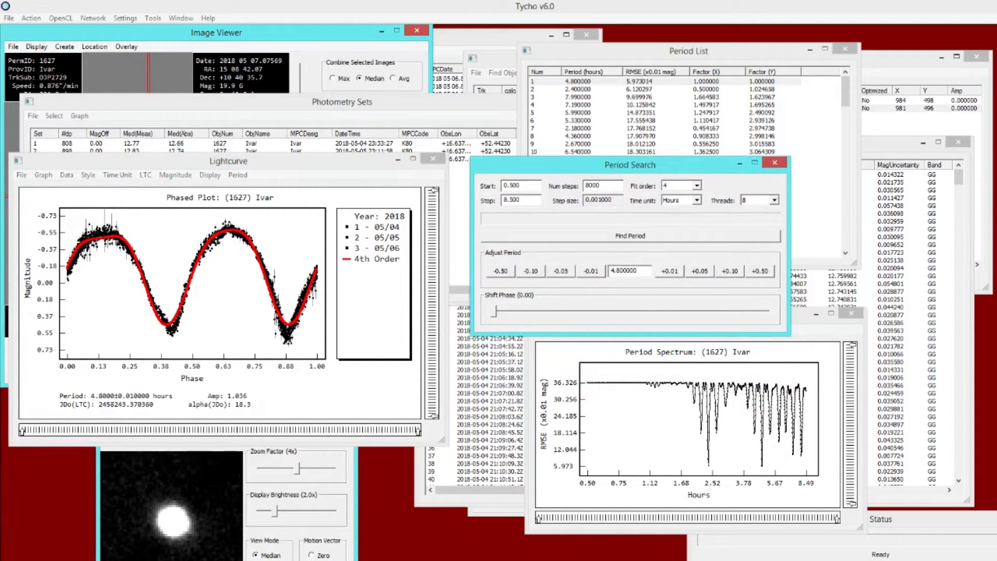
{"action": "left_click", "coordinate": [579, 240]}
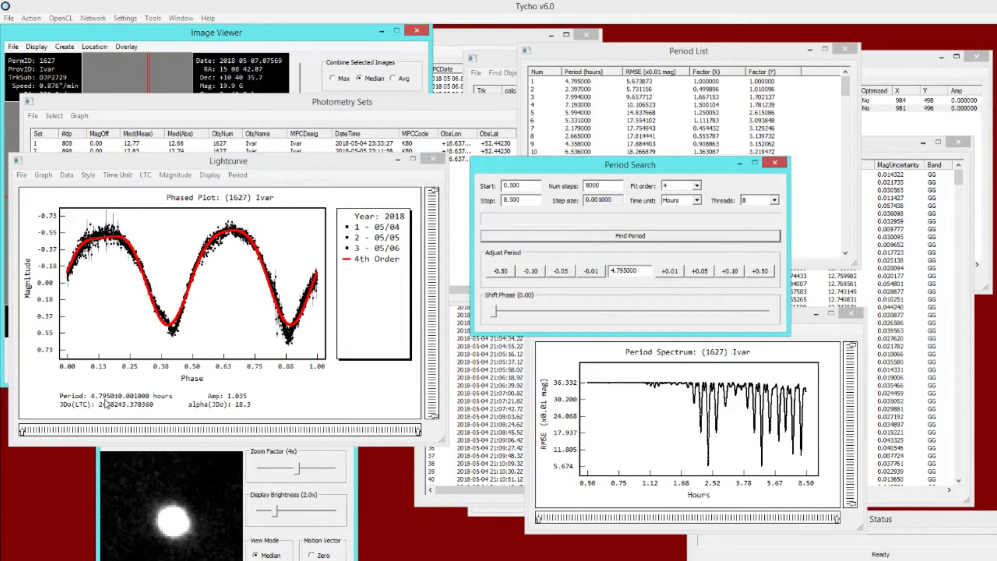
{"action": "left_click_drag", "start_coordinate": [803, 319], "coordinate": [759, 348]}
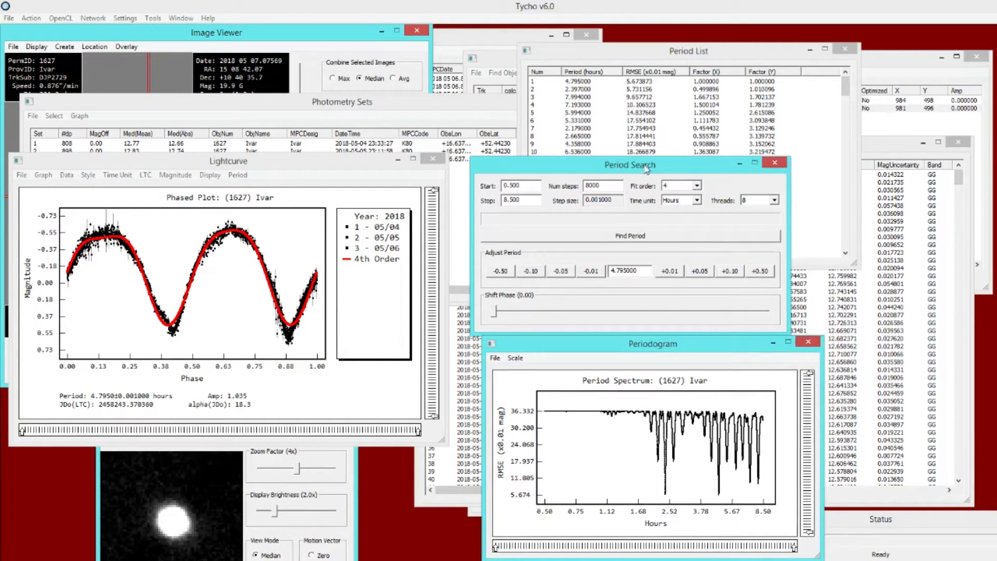
Move the Period Search window up and enlarge the Periodogram, placing it just below the search settings.
{"action": "left_click_drag", "start_coordinate": [646, 167], "coordinate": [652, 154]}
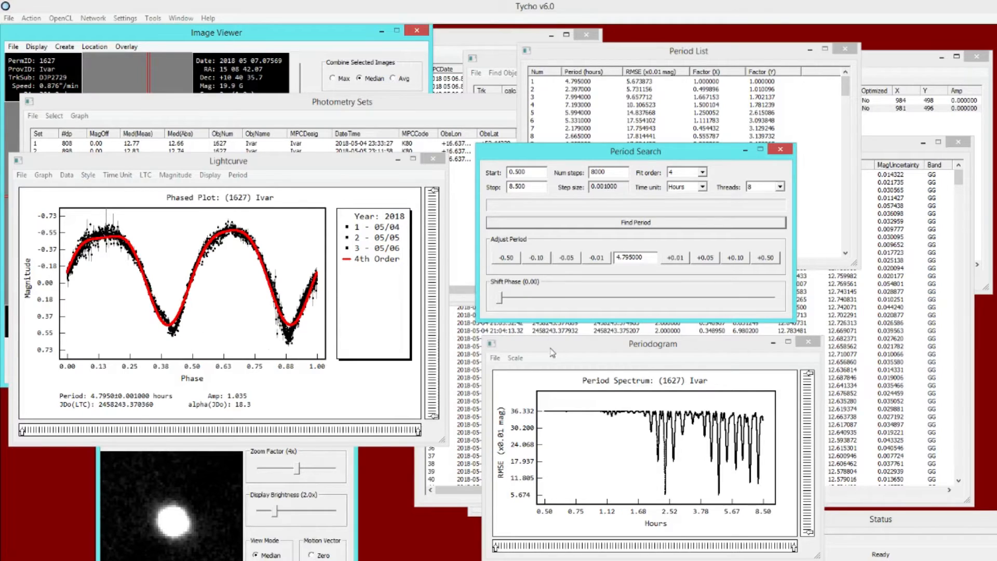
{"action": "left_click_drag", "start_coordinate": [552, 346], "coordinate": [533, 317]}
{"action": "left_click_drag", "start_coordinate": [803, 307], "coordinate": [888, 270]}
{"action": "left_click_drag", "start_coordinate": [756, 279], "coordinate": [797, 289]}
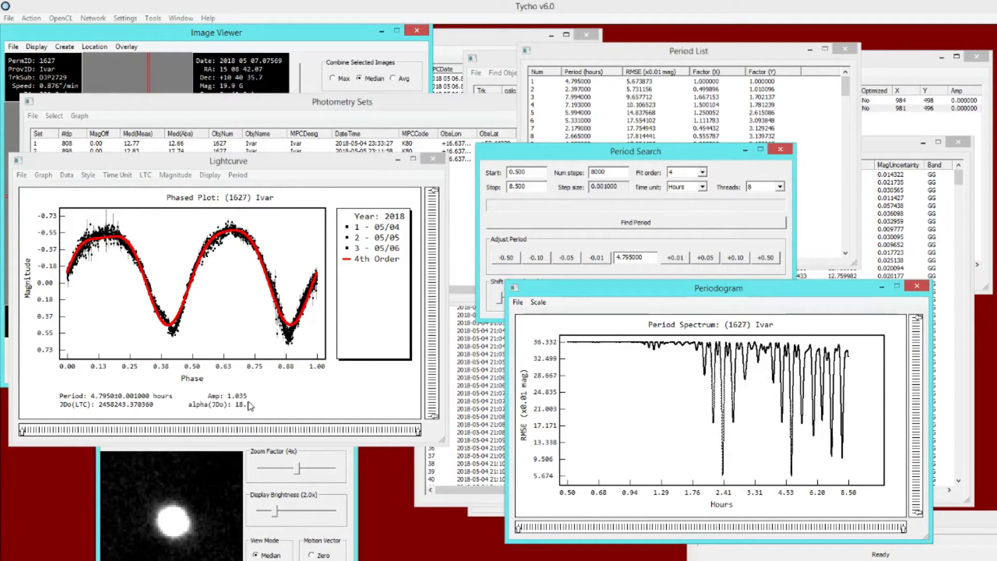
{"action": "left_click_drag", "start_coordinate": [558, 296], "coordinate": [524, 295]}
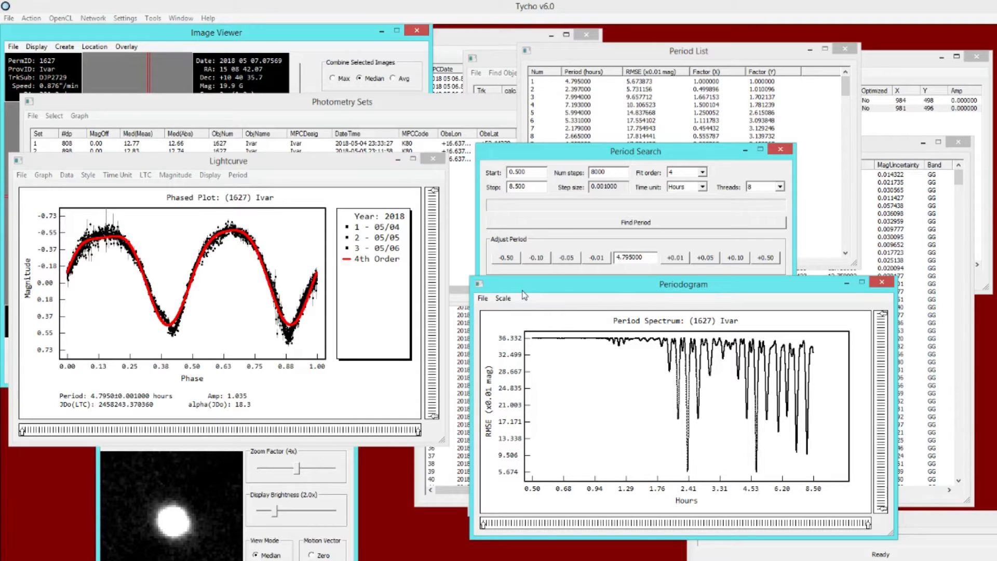
Enlarge and reposition the Lightcurve window, and move the Period Search window clear of it.
{"action": "left_click_drag", "start_coordinate": [243, 163], "coordinate": [267, 145]}
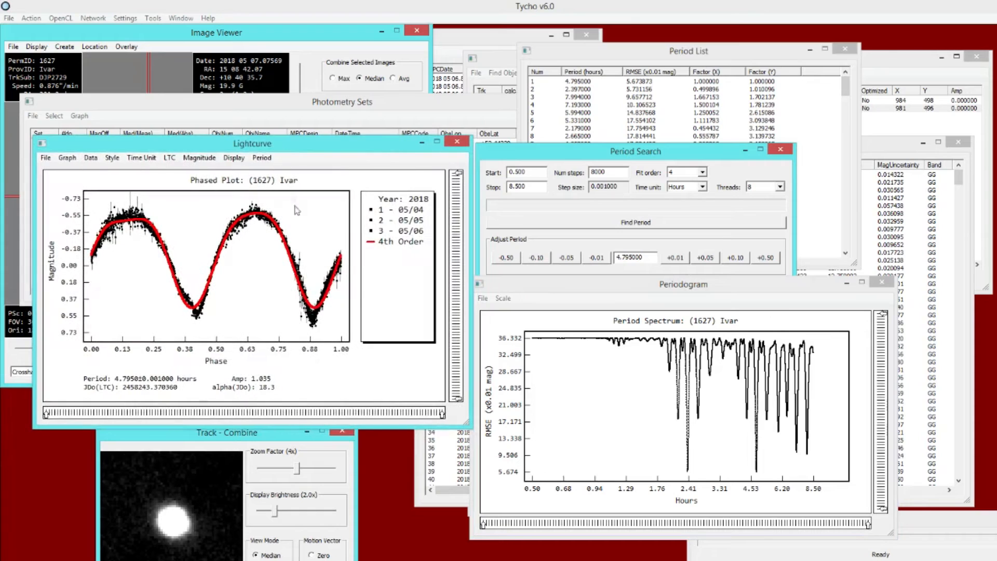
{"action": "left_click_drag", "start_coordinate": [469, 427], "coordinate": [513, 461]}
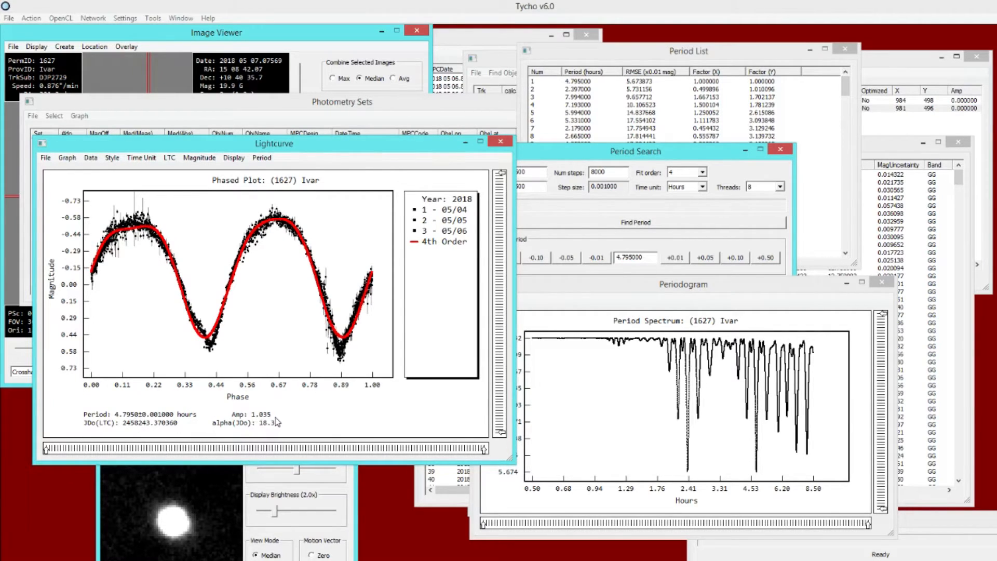
{"action": "left_click_drag", "start_coordinate": [261, 145], "coordinate": [255, 154]}
{"action": "left_click_drag", "start_coordinate": [551, 152], "coordinate": [622, 115]}
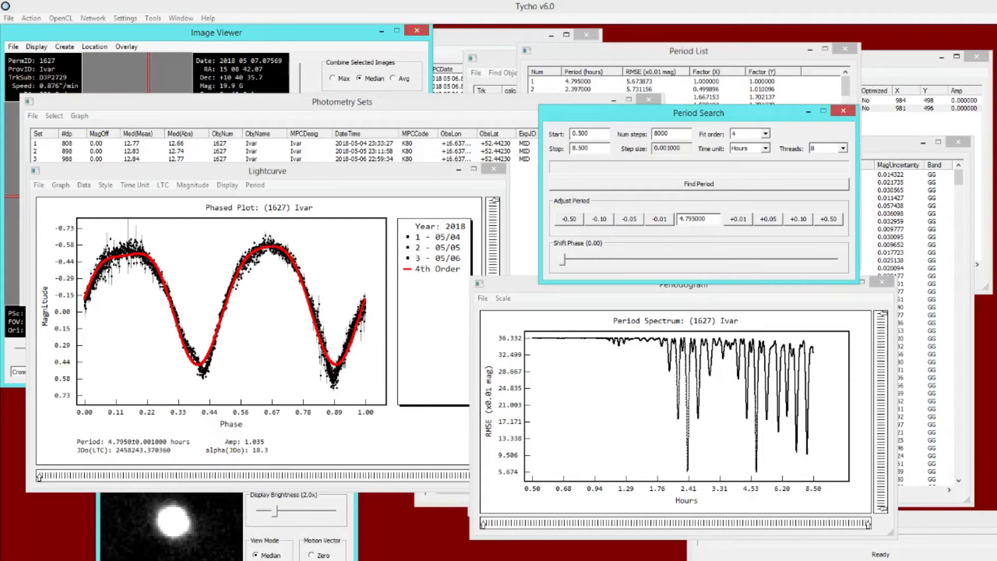
Export the three photometry sets to an ALCDEF text file named 1 with the existing metadata, and close the export dialog.
{"action": "left_click", "coordinate": [381, 108]}
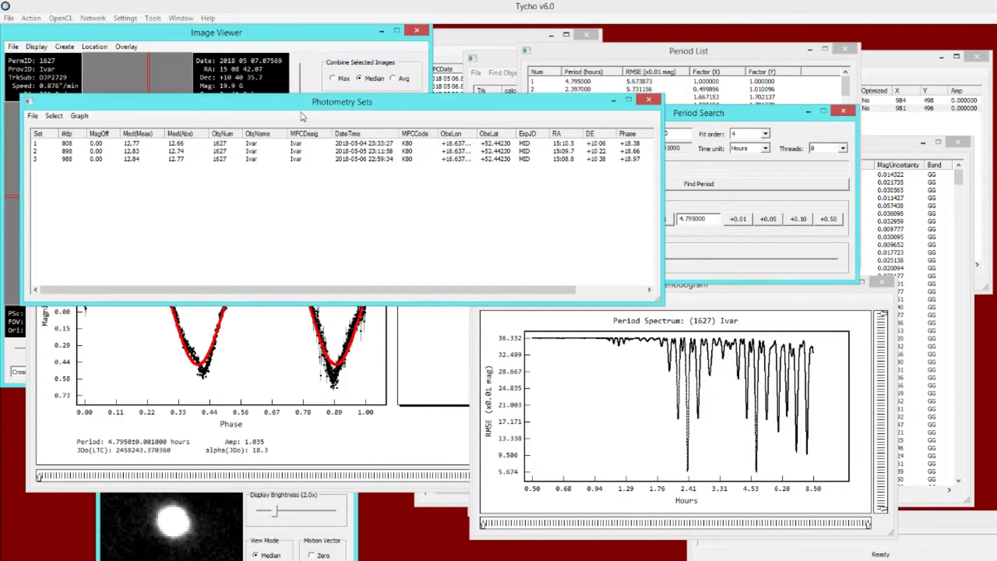
{"action": "left_click", "coordinate": [33, 117]}
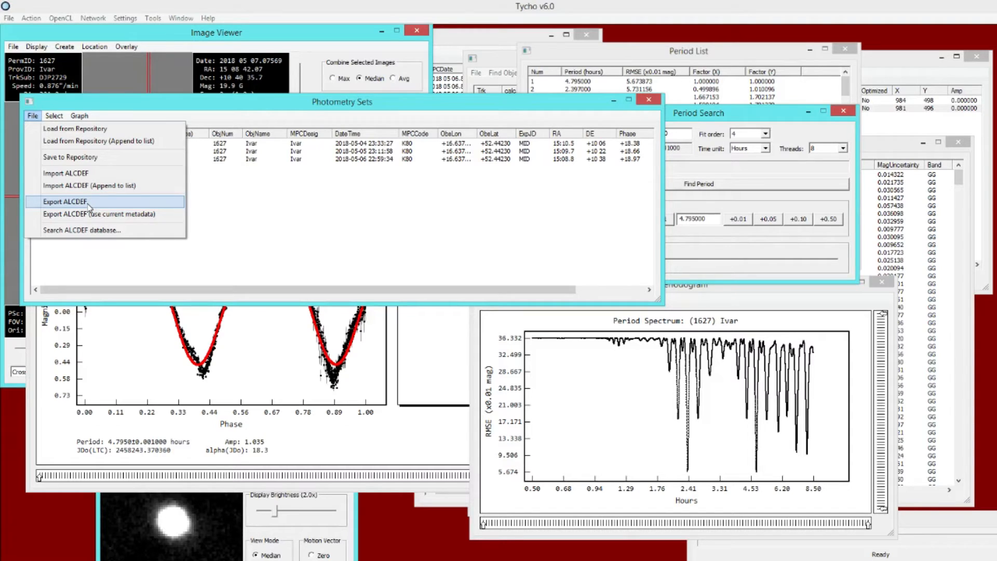
{"action": "left_click", "coordinate": [65, 201]}
{"action": "left_click_drag", "start_coordinate": [113, 33], "coordinate": [183, 116]}
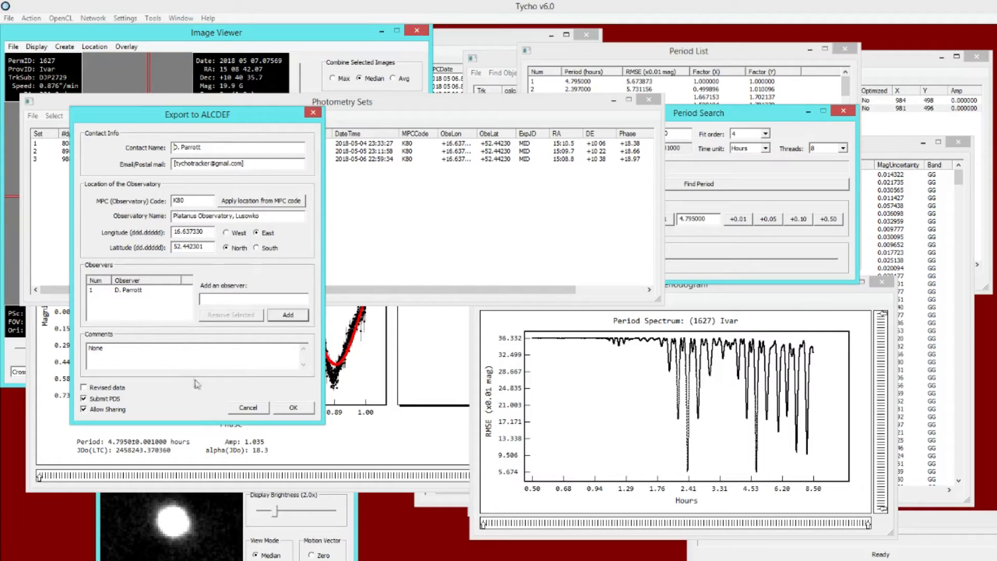
{"action": "left_click", "coordinate": [285, 411]}
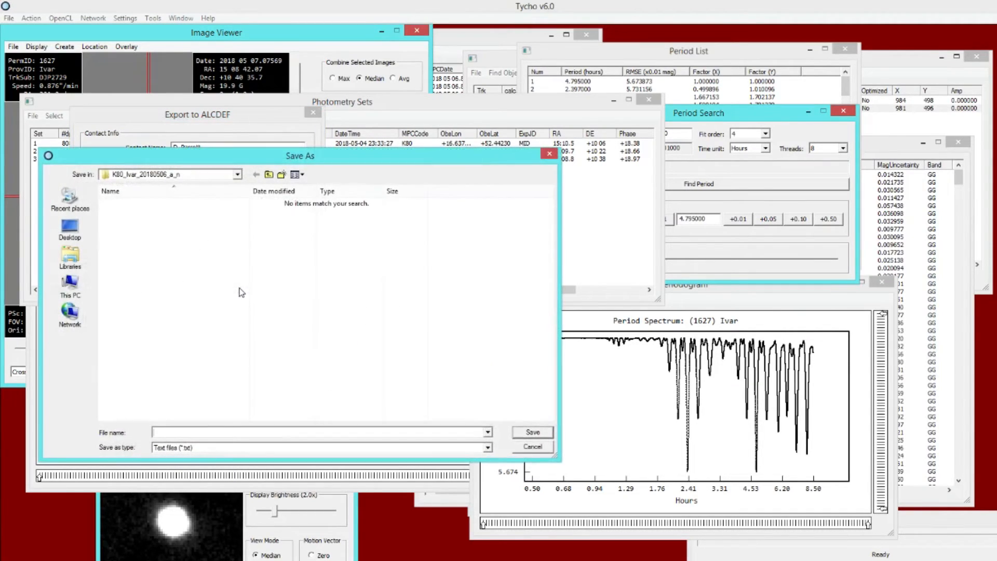
{"action": "type", "text": "1"}
{"action": "left_click", "coordinate": [525, 435]}
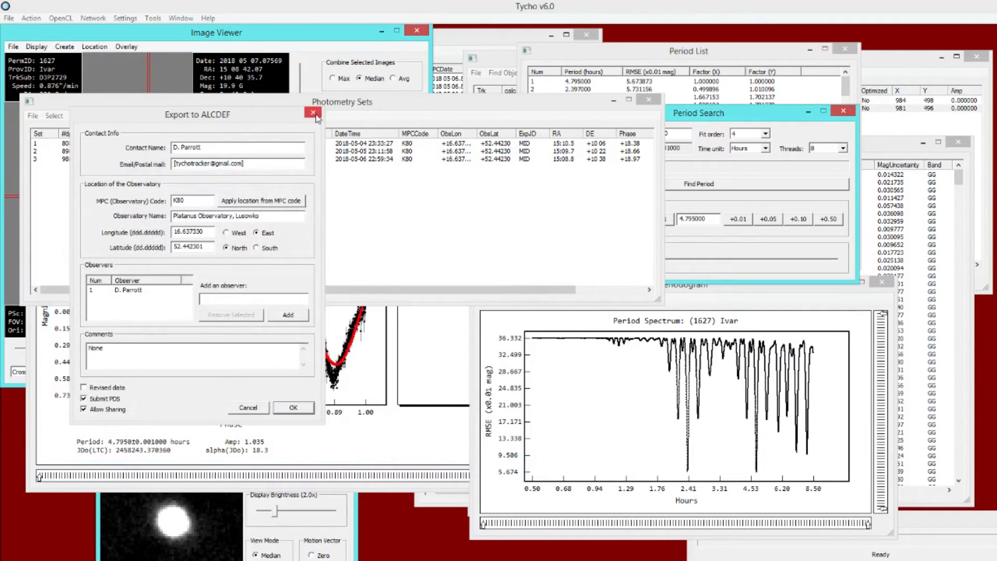
{"action": "left_click", "coordinate": [313, 112]}
Delete all three Ivar sets from the Photometry Sets list.
{"action": "left_click", "coordinate": [32, 115]}
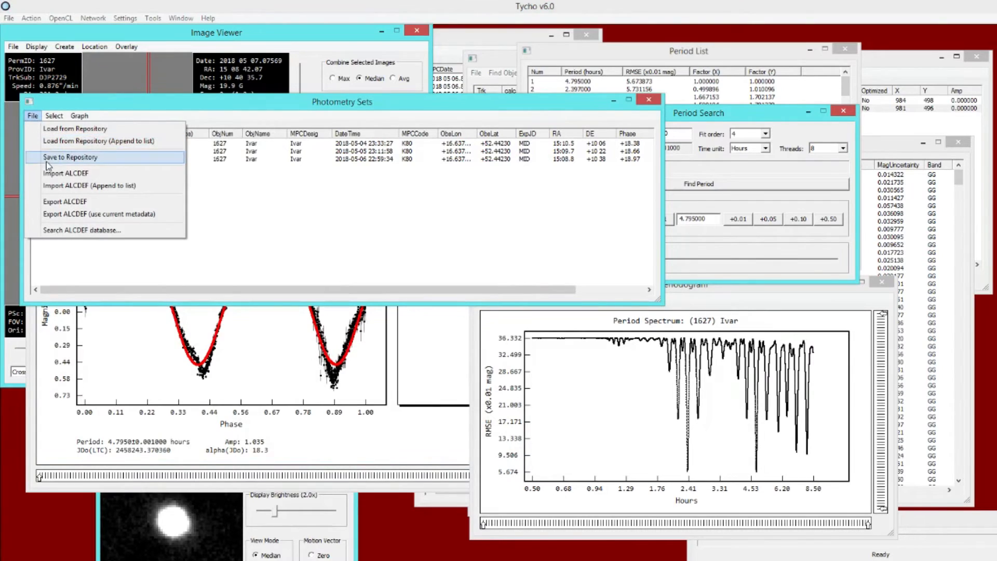
{"action": "left_click", "coordinate": [278, 177]}
{"action": "left_click_drag", "start_coordinate": [251, 179], "coordinate": [204, 143]}
{"action": "right_click", "coordinate": [198, 152]}
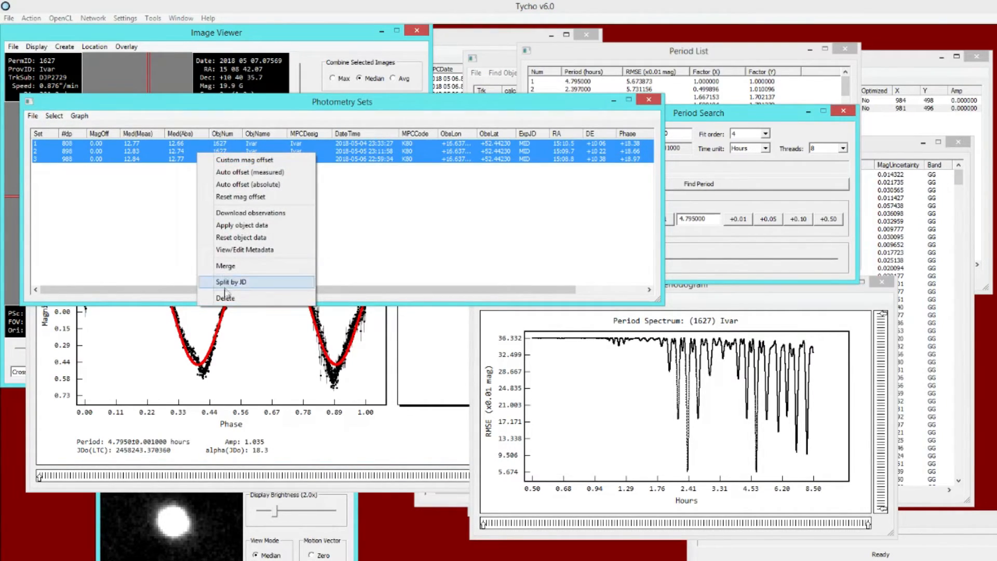
Start an ALCDEF import and open the exported 1.txt in Notepad from the file chooser.
{"action": "left_click", "coordinate": [32, 116]}
{"action": "left_click", "coordinate": [87, 174]}
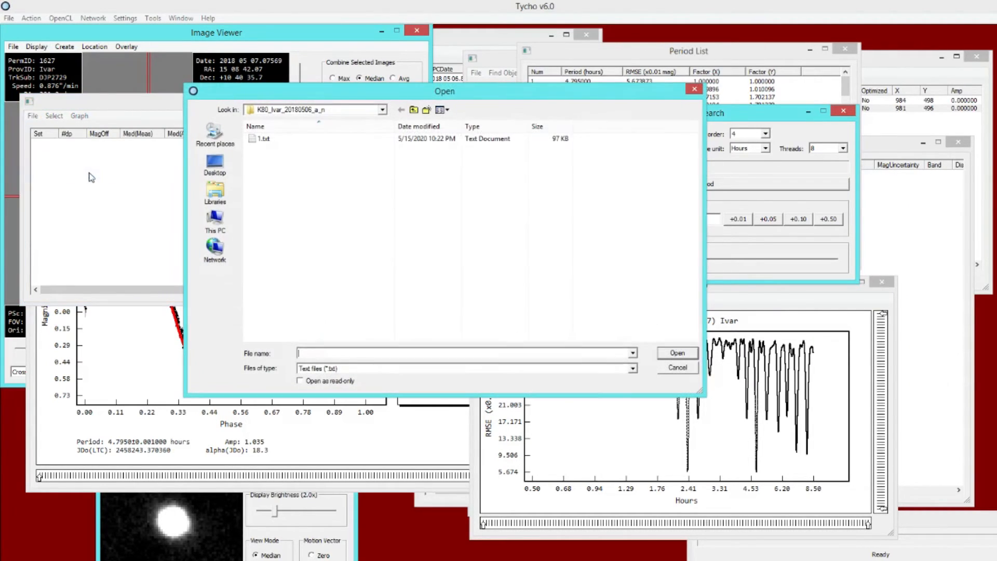
{"action": "left_click", "coordinate": [267, 139]}
{"action": "right_click", "coordinate": [268, 144]}
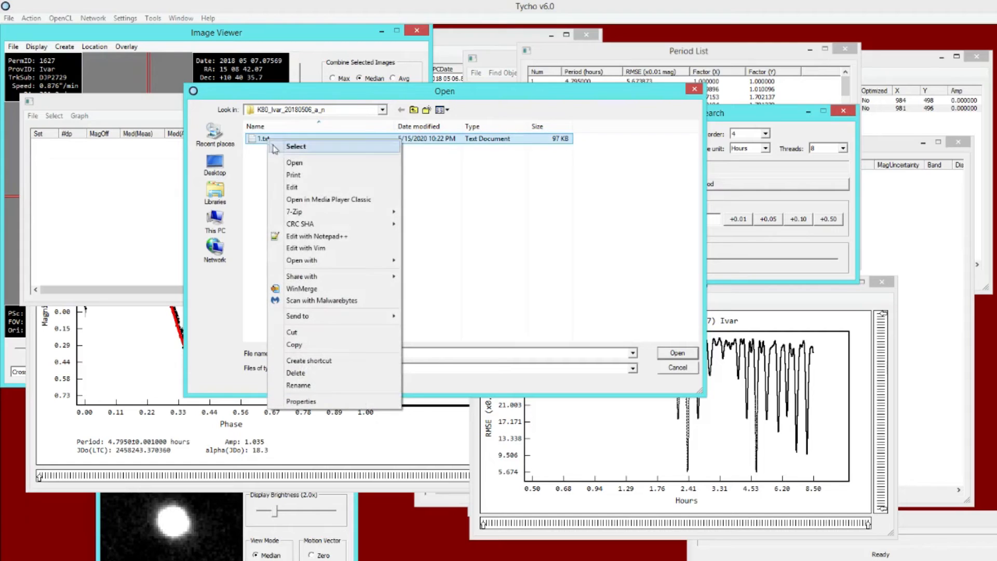
{"action": "left_click", "coordinate": [286, 186]}
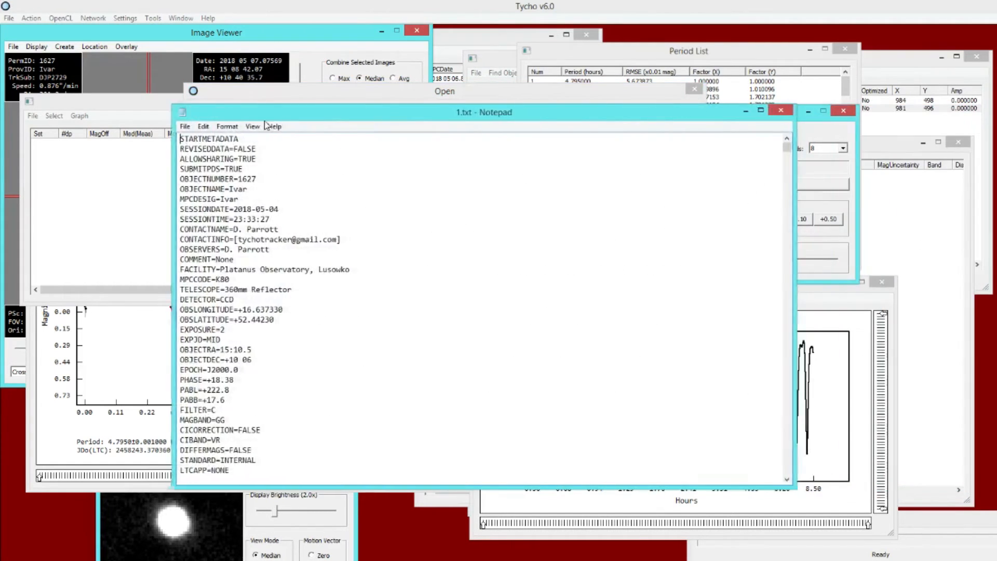
Examine the metadata block, object fields and DATA lines of the exported ALCDEF file.
{"action": "left_click_drag", "start_coordinate": [51, 107], "coordinate": [183, 355]}
{"action": "scroll", "coordinate": [183, 354], "scroll_direction": "down", "scroll_amount": 5}
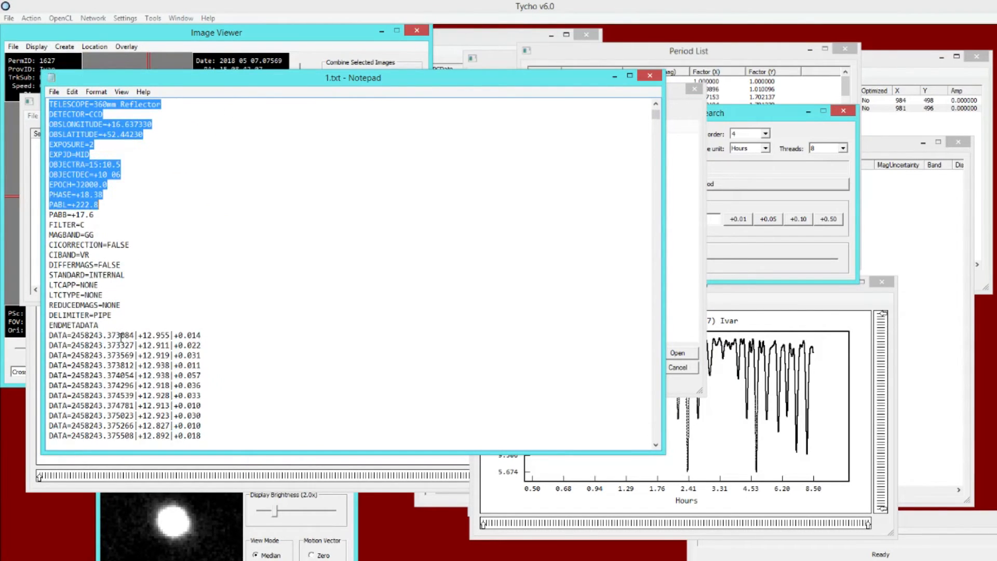
{"action": "left_click_drag", "start_coordinate": [113, 325], "coordinate": [34, 101]}
{"action": "scroll", "coordinate": [102, 218], "scroll_direction": "up", "scroll_amount": 5}
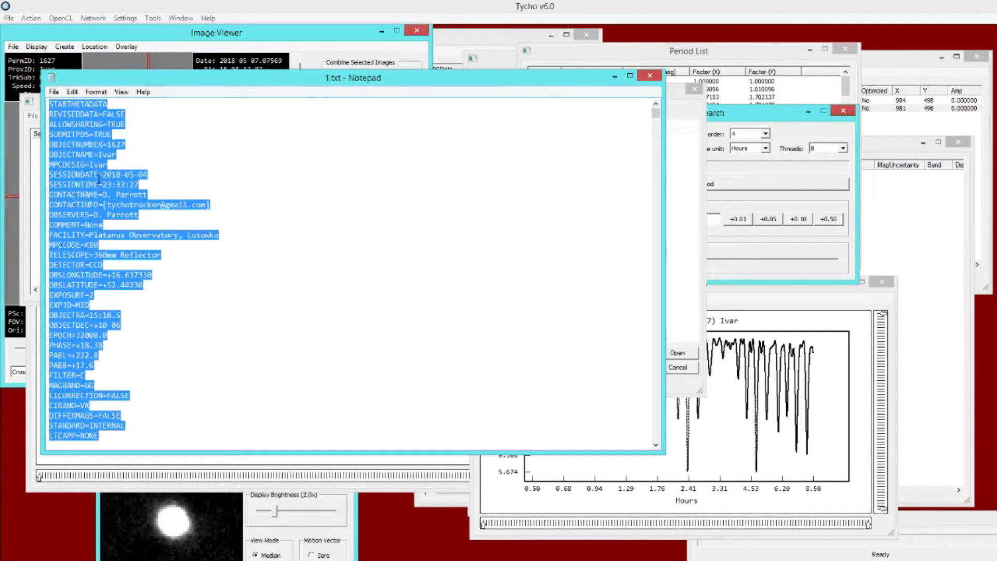
{"action": "left_click_drag", "start_coordinate": [84, 145], "coordinate": [126, 144]}
{"action": "left_click", "coordinate": [126, 144]}
{"action": "double_click", "coordinate": [98, 154]}
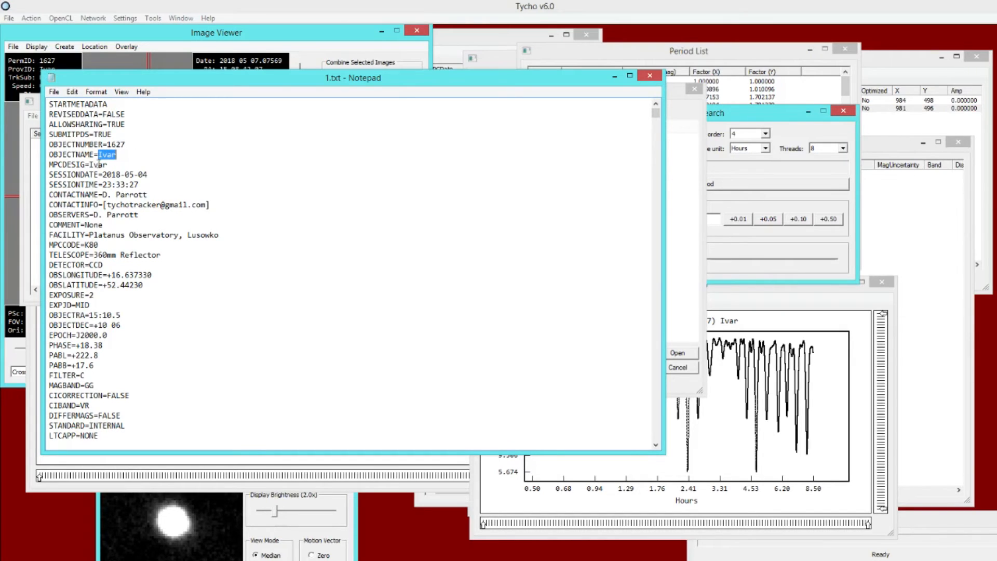
{"action": "scroll", "coordinate": [126, 182], "scroll_direction": "down", "scroll_amount": 7}
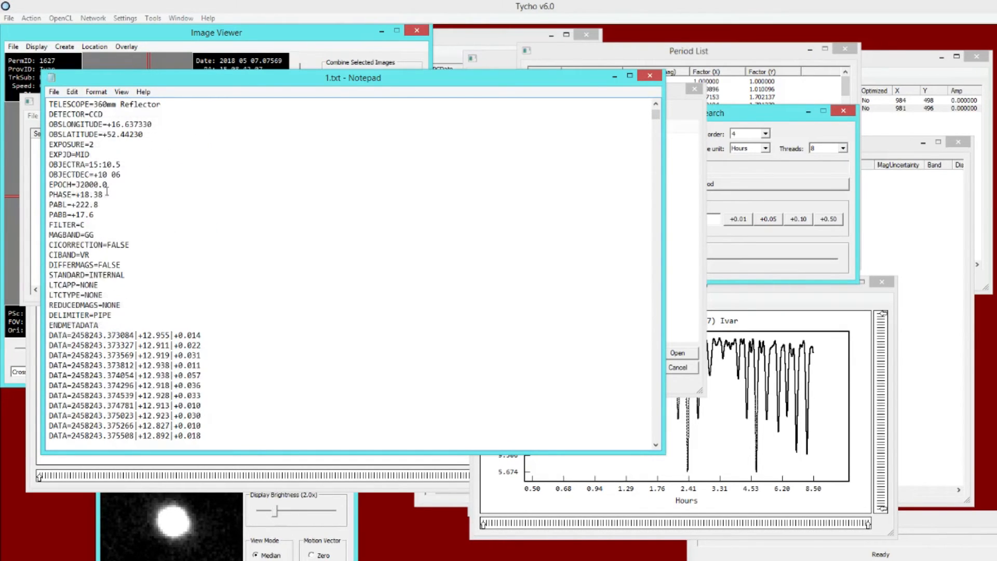
{"action": "scroll", "coordinate": [109, 213], "scroll_direction": "down", "scroll_amount": 1}
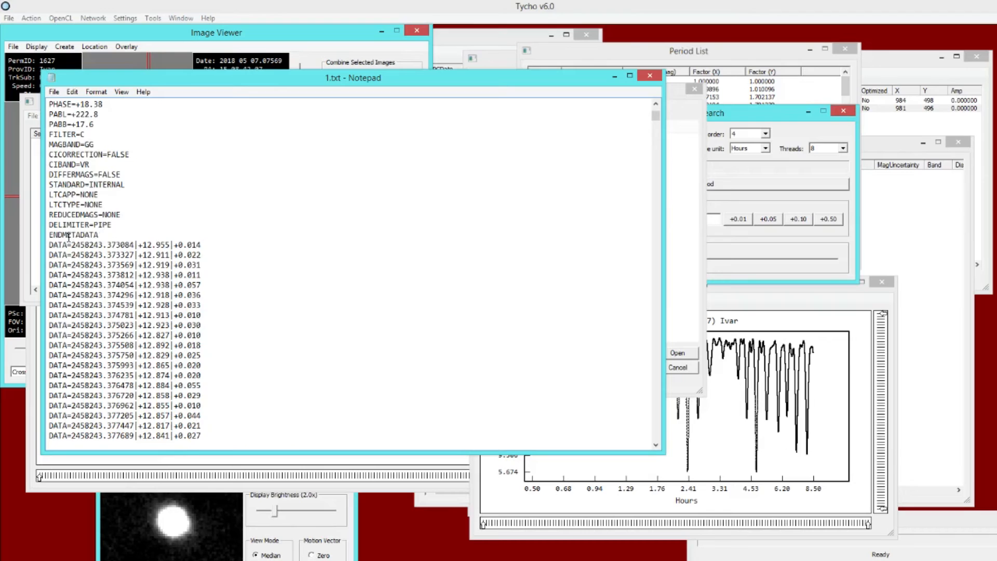
{"action": "scroll", "coordinate": [74, 236], "scroll_direction": "down", "scroll_amount": 1}
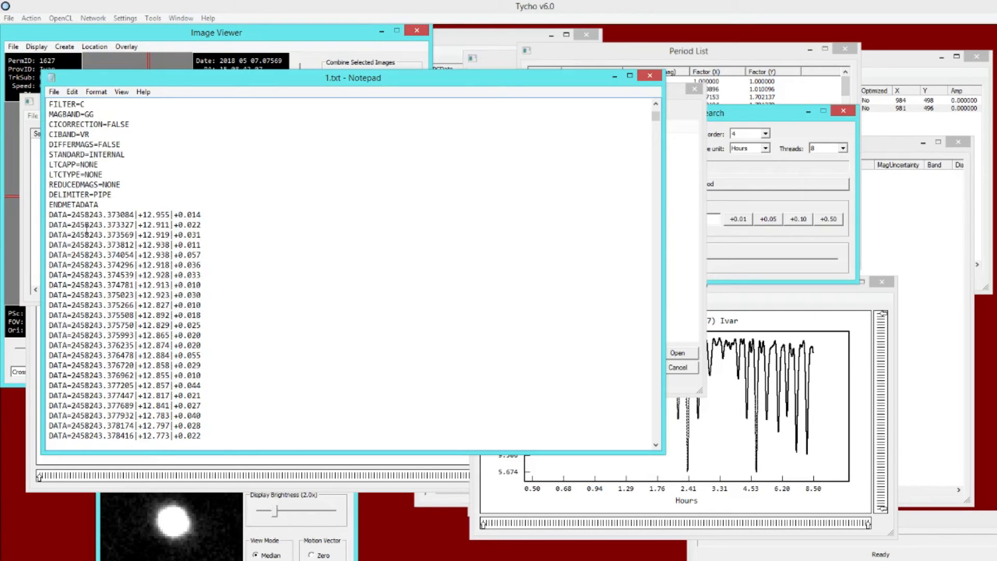
{"action": "left_click_drag", "start_coordinate": [73, 215], "coordinate": [41, 218]}
{"action": "left_click_drag", "start_coordinate": [656, 116], "coordinate": [655, 307]}
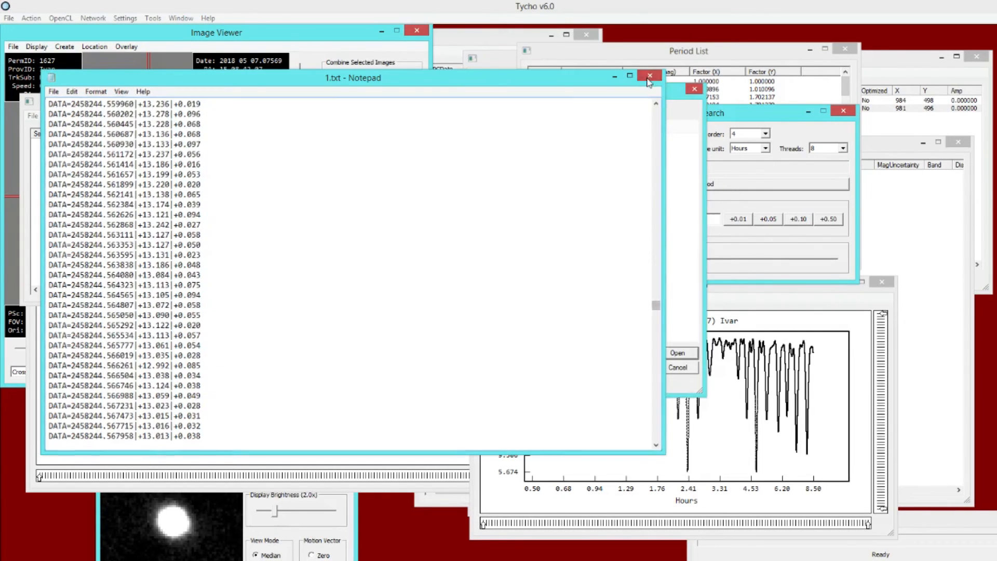
Close the text file, import 1.txt into the photometry sets, and move and enlarge the Photometry Sets window.
{"action": "left_click", "coordinate": [650, 77]}
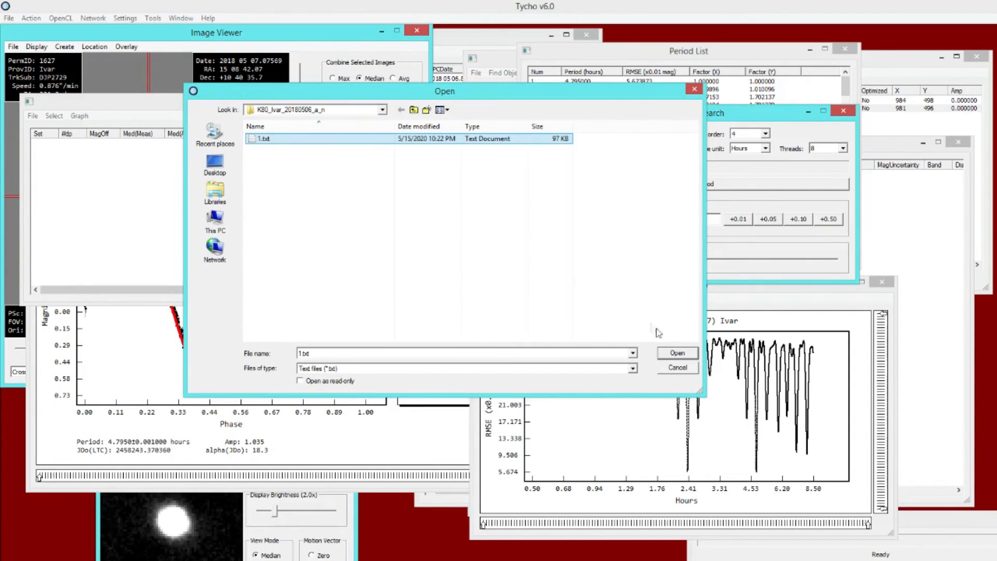
{"action": "left_click", "coordinate": [676, 355]}
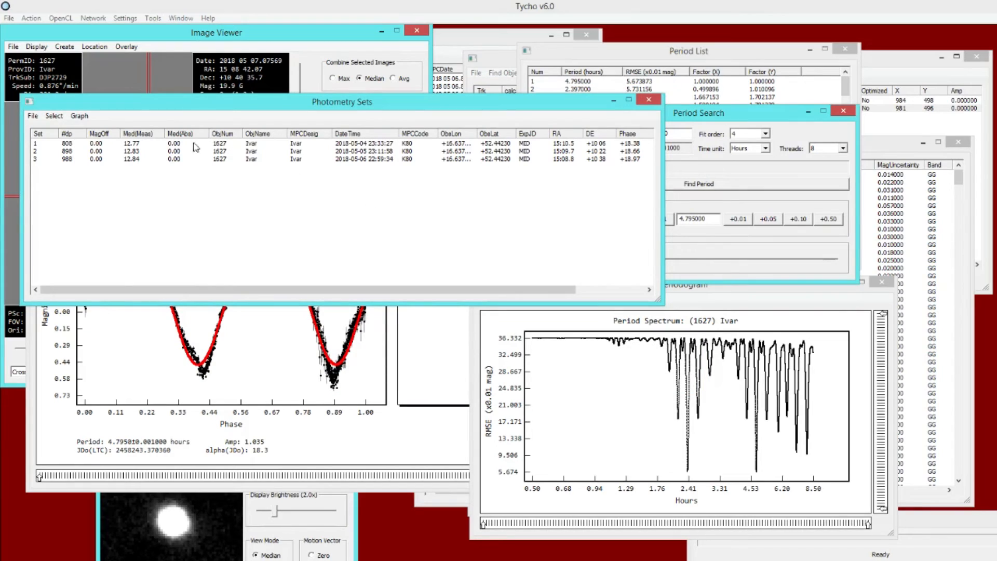
{"action": "left_click_drag", "start_coordinate": [217, 103], "coordinate": [226, 140]}
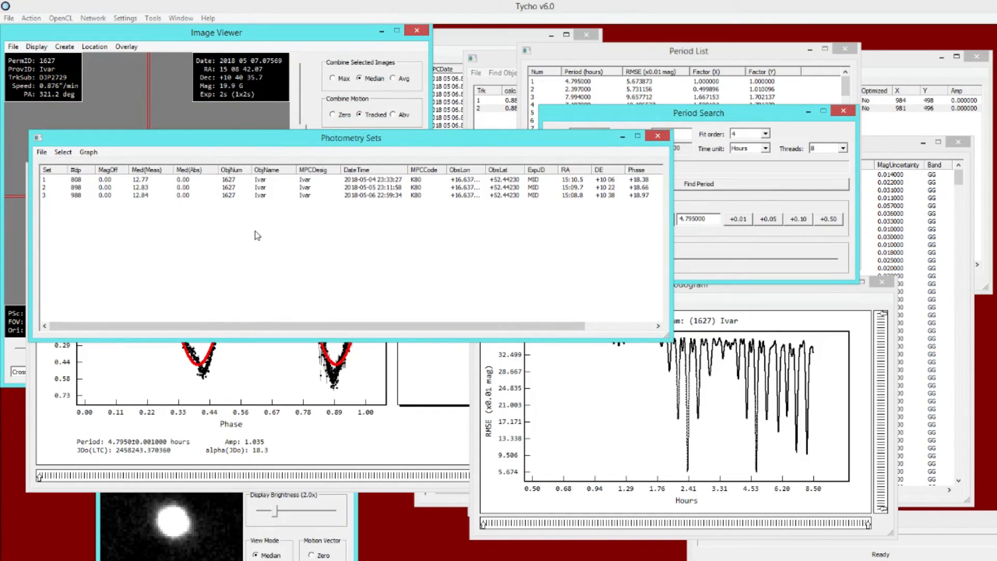
{"action": "left_click_drag", "start_coordinate": [666, 338], "coordinate": [739, 391]}
Apply object data to all three imported sets using the FindOrb instance for object (1627).
{"action": "left_click_drag", "start_coordinate": [540, 235], "coordinate": [451, 188]}
{"action": "right_click", "coordinate": [451, 188]}
{"action": "left_click", "coordinate": [506, 263]}
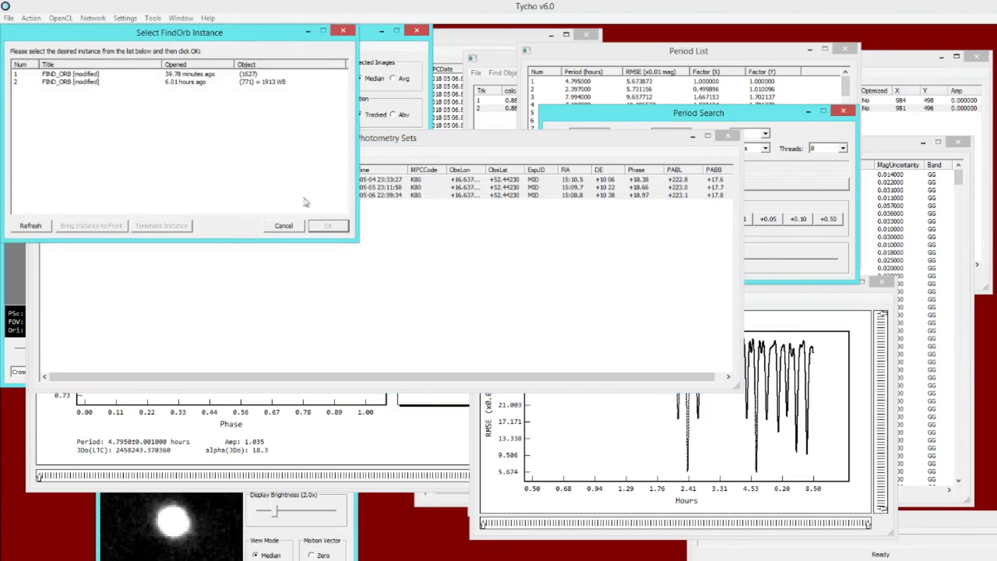
{"action": "left_click", "coordinate": [227, 74]}
{"action": "left_click", "coordinate": [329, 226]}
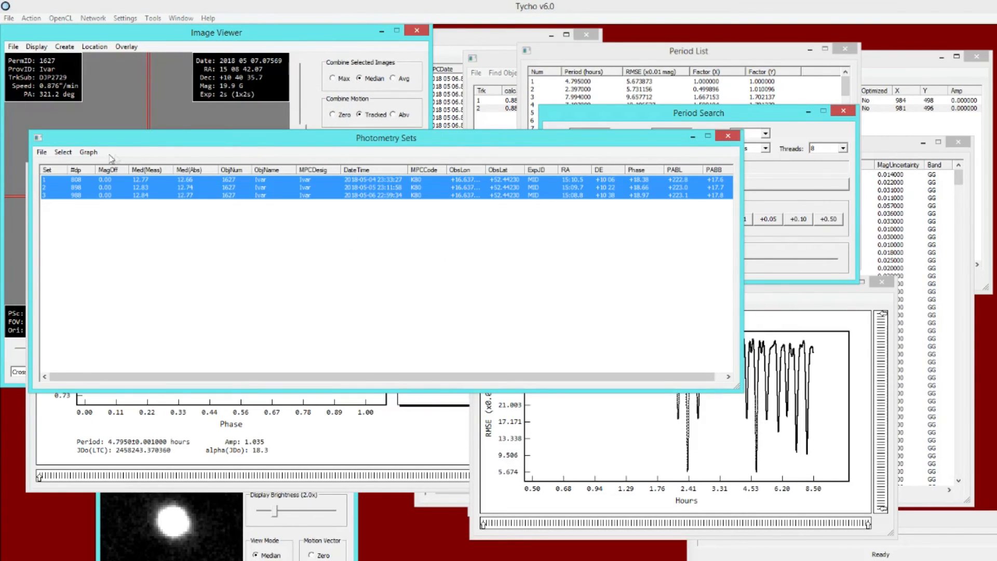
Plot the imported sets as a new lightcurve with light-time correction and absolute (H-G) magnitude.
{"action": "left_click", "coordinate": [88, 151]}
{"action": "left_click", "coordinate": [101, 162]}
{"action": "left_click_drag", "start_coordinate": [199, 33], "coordinate": [352, 203]}
{"action": "left_click", "coordinate": [290, 217]}
{"action": "left_click", "coordinate": [306, 229]}
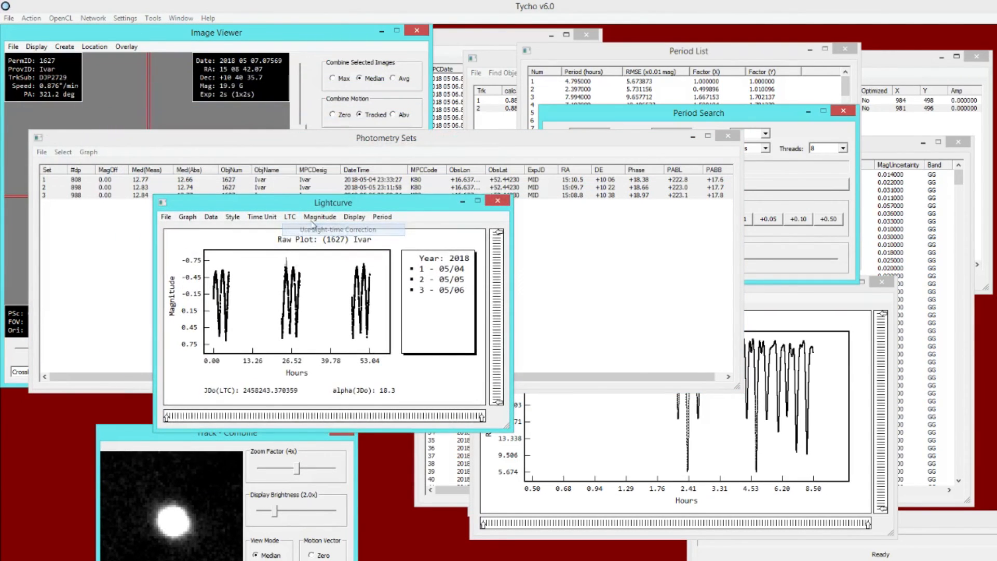
{"action": "left_click", "coordinate": [320, 217]}
{"action": "left_click", "coordinate": [332, 229]}
Run a period search on the new lightcurve with the existing search settings, and move and enlarge the Lightcurve window.
{"action": "left_click", "coordinate": [382, 218]}
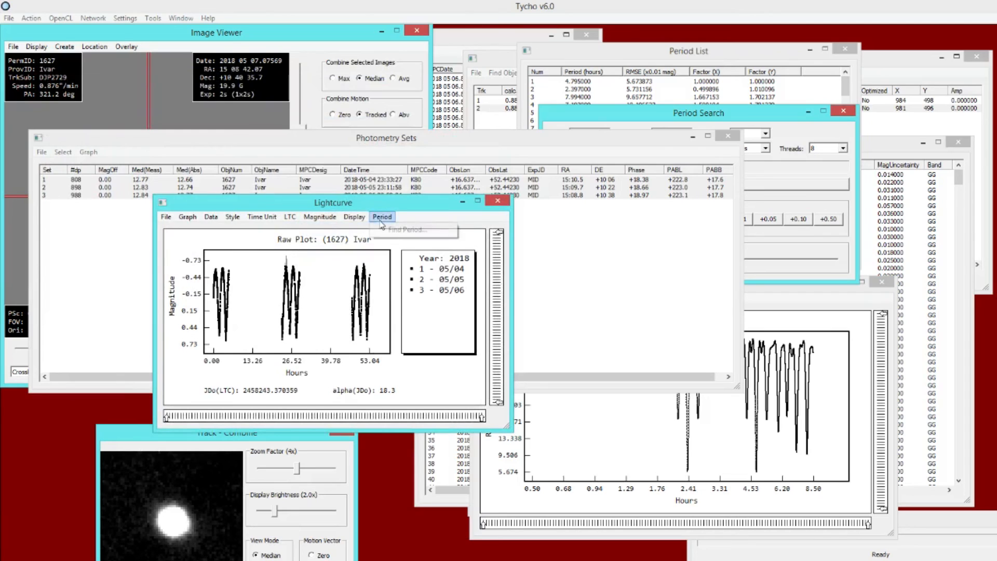
{"action": "left_click", "coordinate": [392, 230]}
{"action": "left_click", "coordinate": [193, 104]}
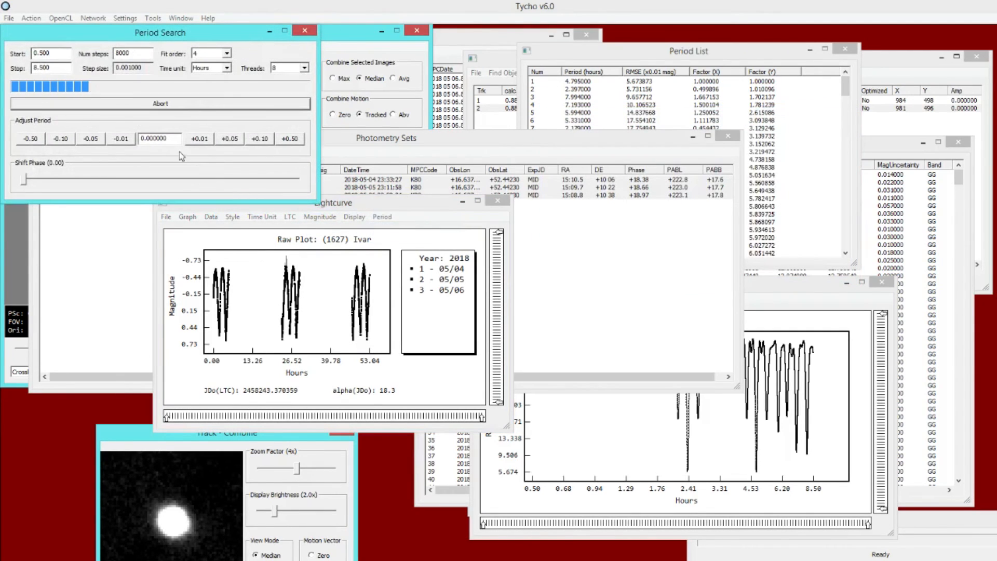
{"action": "left_click_drag", "start_coordinate": [360, 203], "coordinate": [243, 155]}
{"action": "left_click_drag", "start_coordinate": [390, 377], "coordinate": [514, 442]}
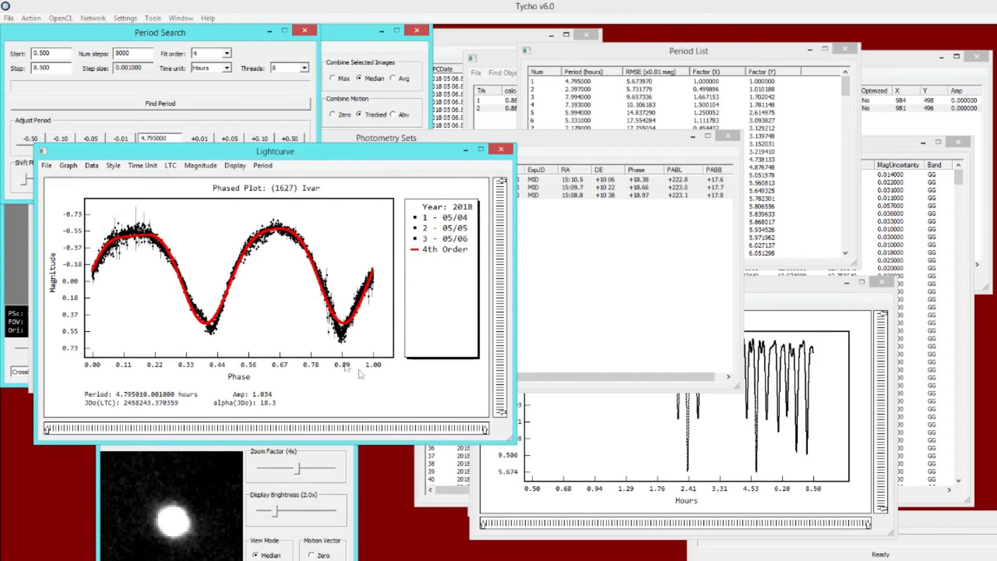